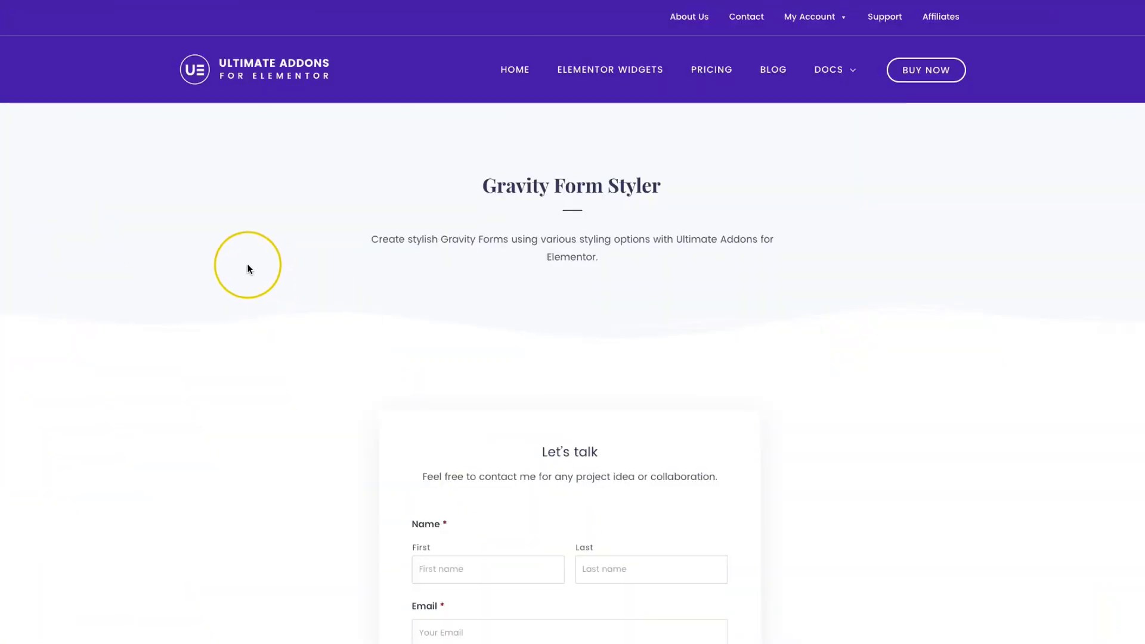
- Look over the sample contact forms on the Gravity Form Styler demo page
scroll(208, 251, down, 2)
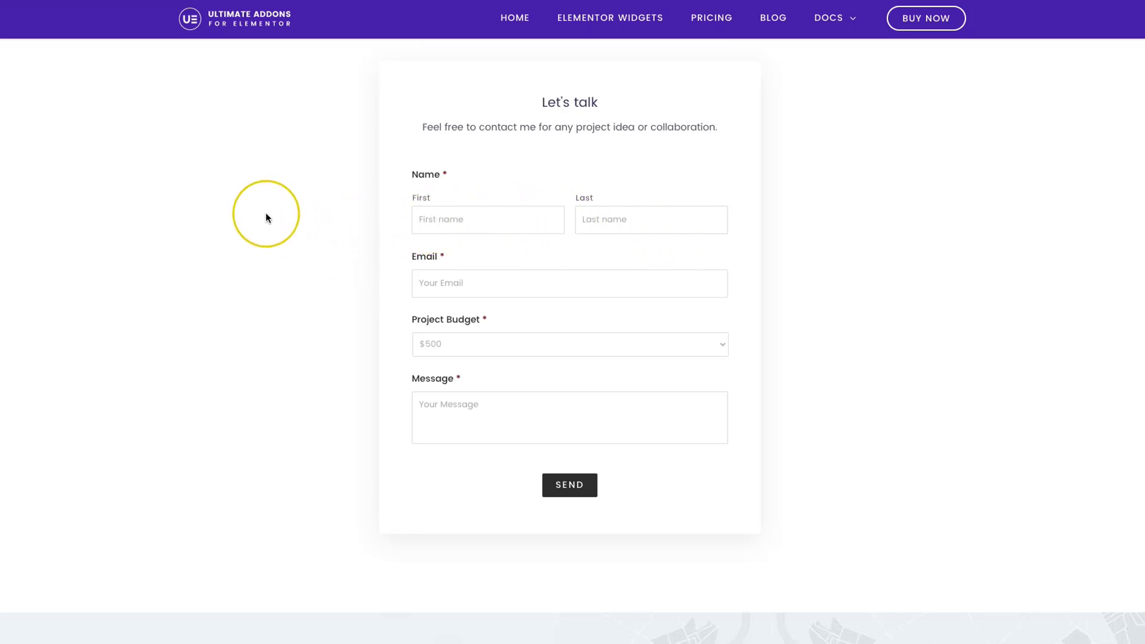
scroll(257, 212, down, 5)
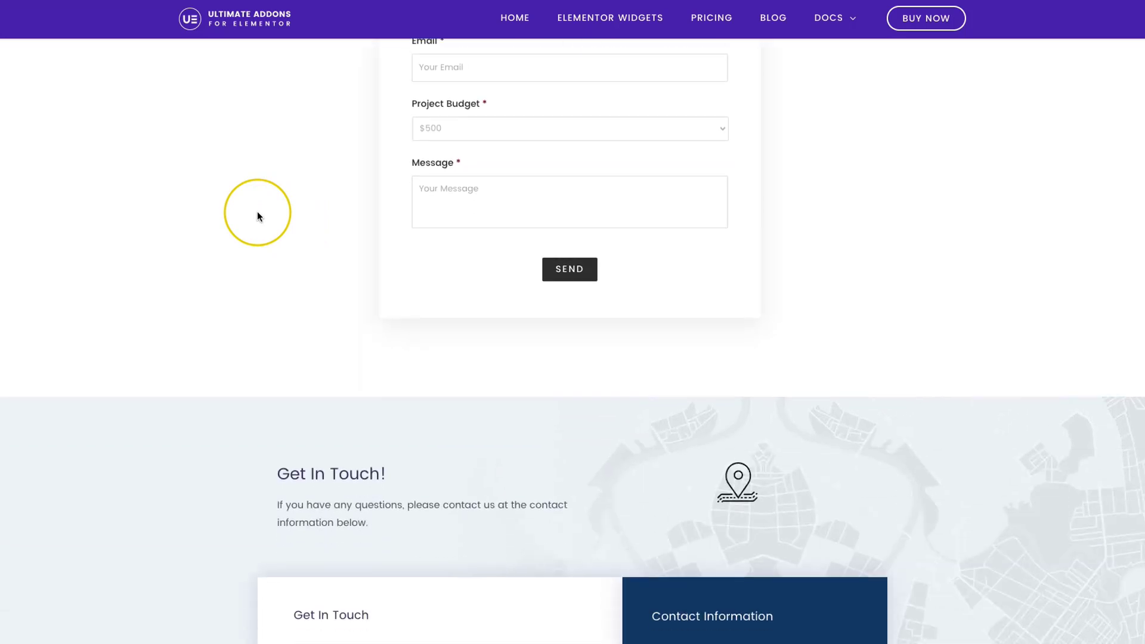
scroll(257, 216, down, 2)
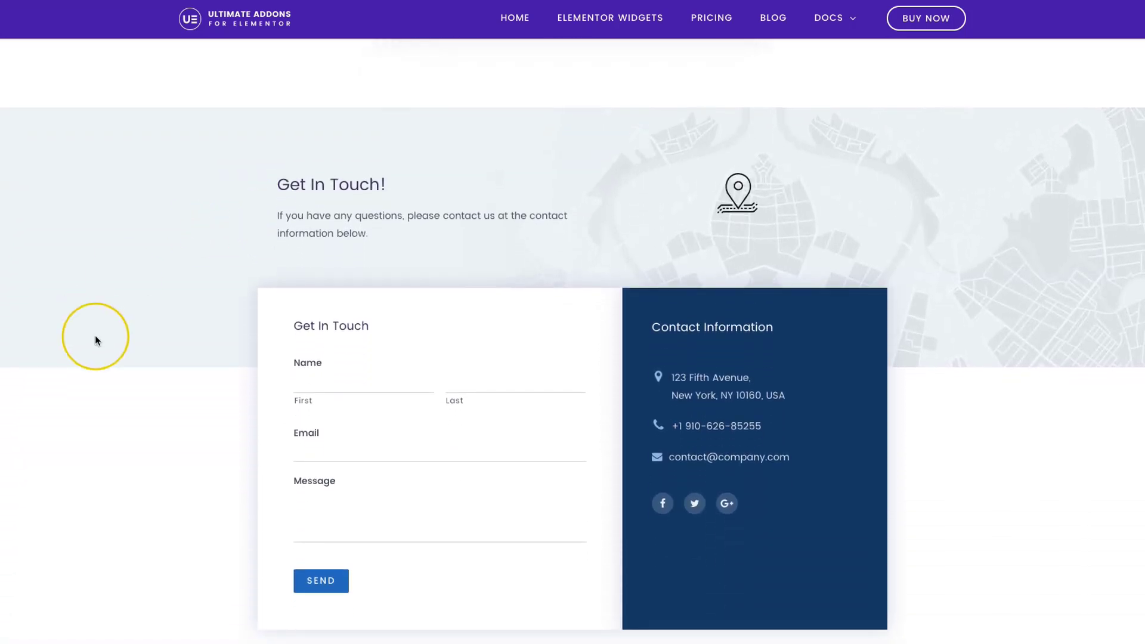
scroll(97, 338, down, 2)
click(368, 283)
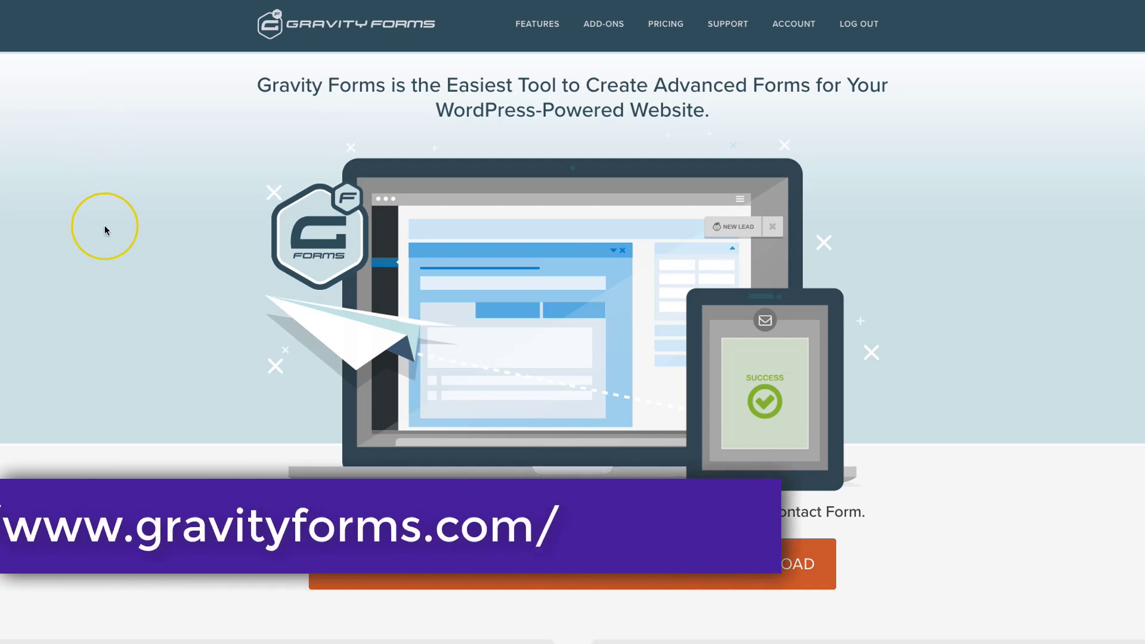
- Look through the Gravity Forms website's home page, including its features and add-on integrations
scroll(114, 255, down, 3)
scroll(112, 256, down, 9)
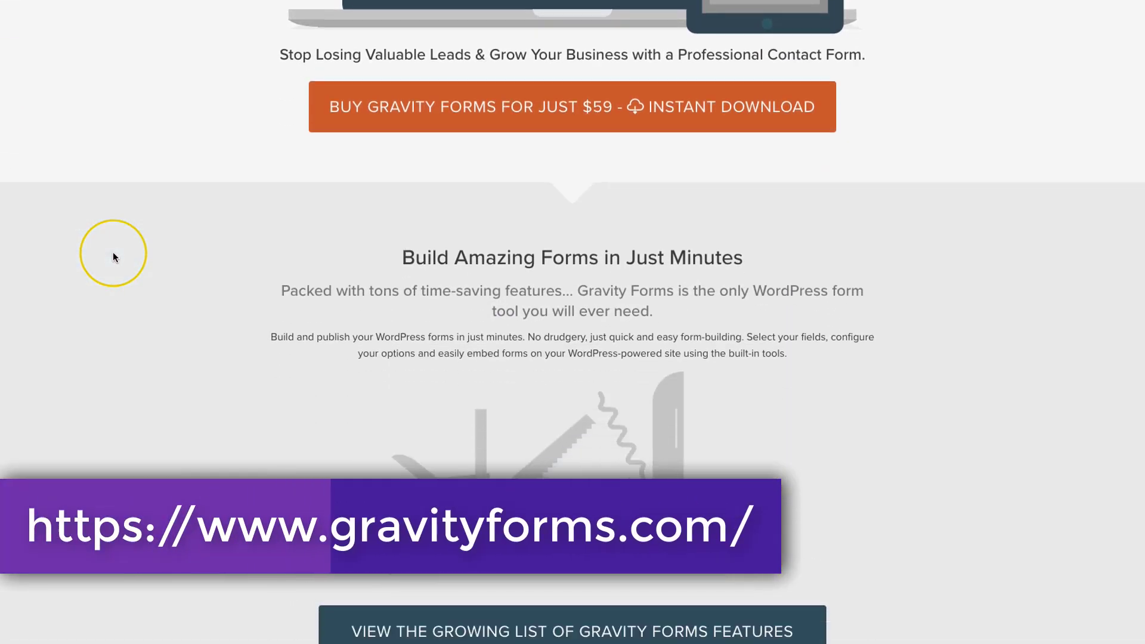
scroll(112, 256, down, 2)
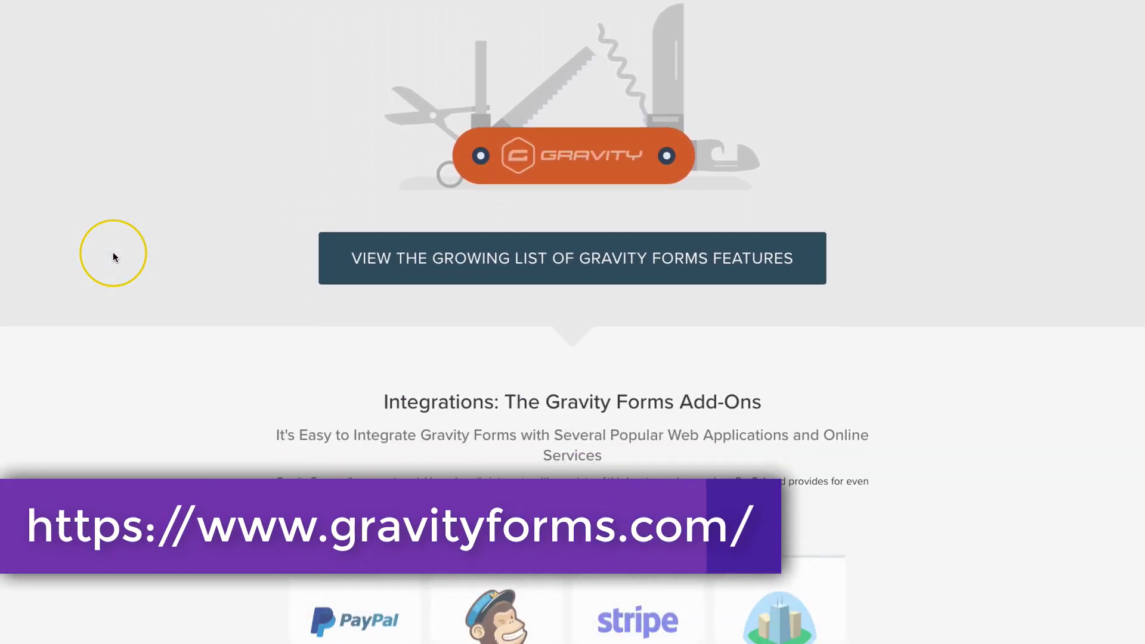
scroll(113, 256, up, 8)
scroll(113, 256, up, 5)
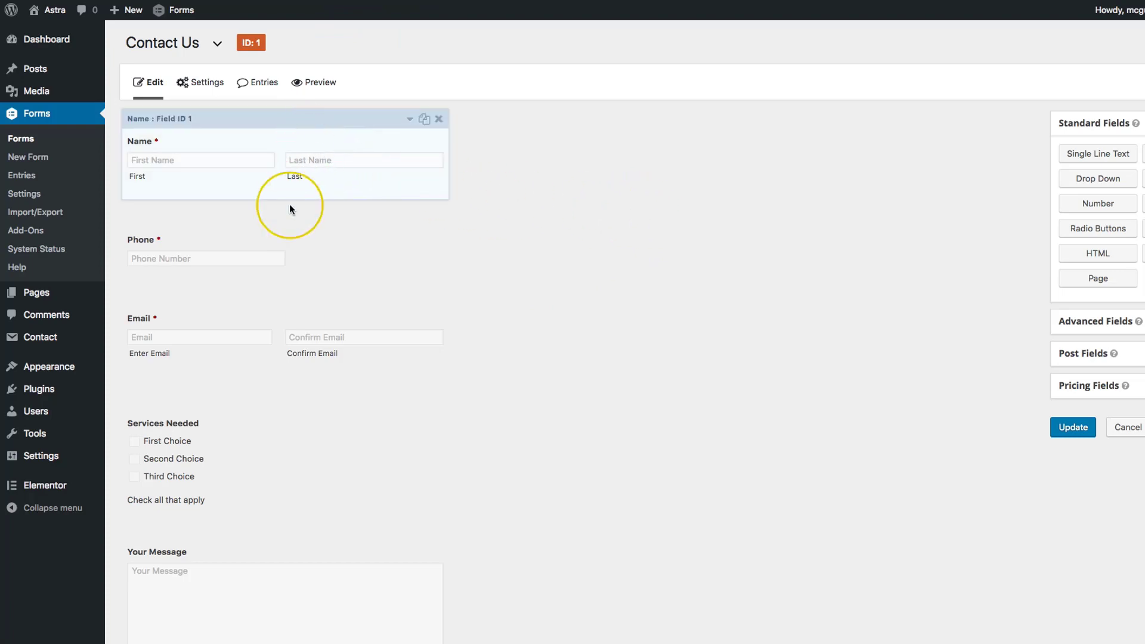
- Review the Contact Us form's fields in the form editor, including the Name field's general and placeholder settings
scroll(276, 303, down, 3)
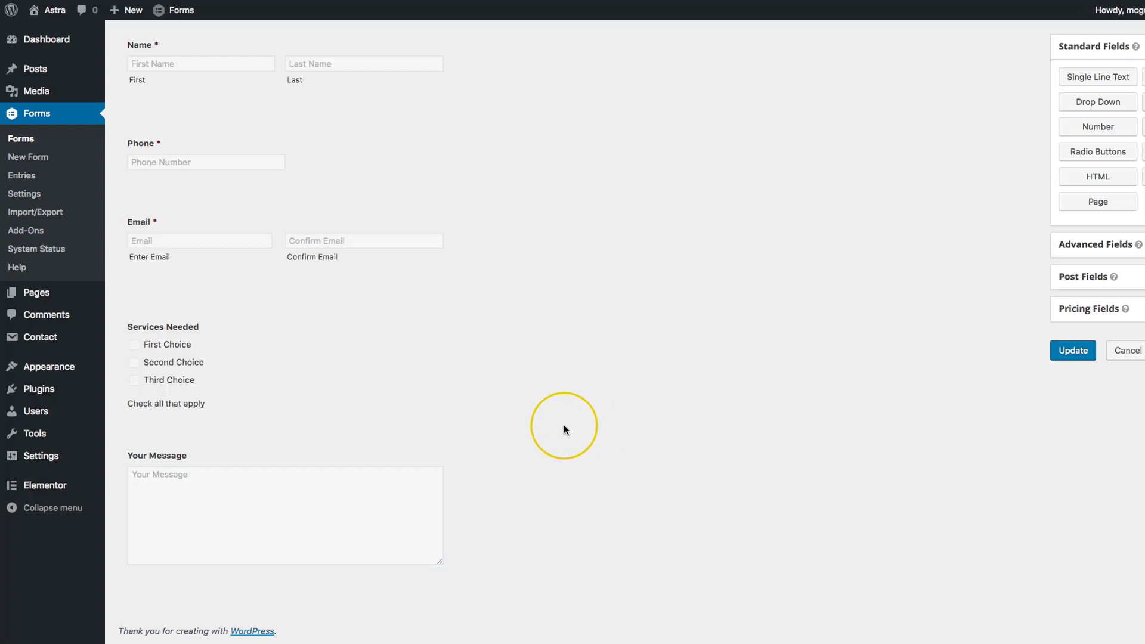
scroll(564, 428, up, 3)
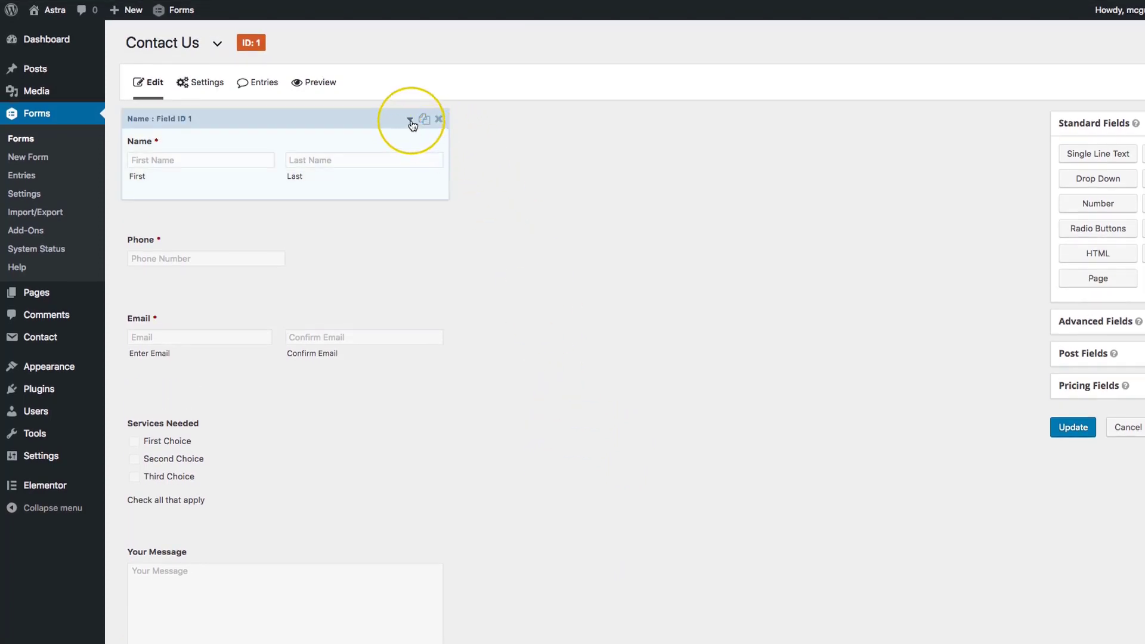
click(410, 122)
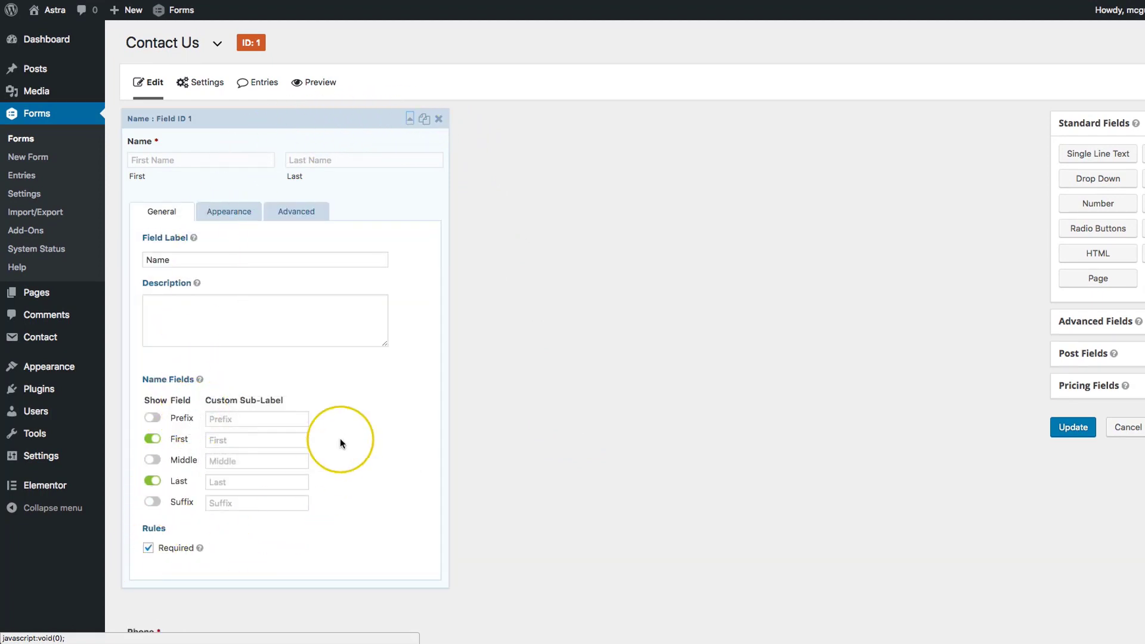
click(221, 213)
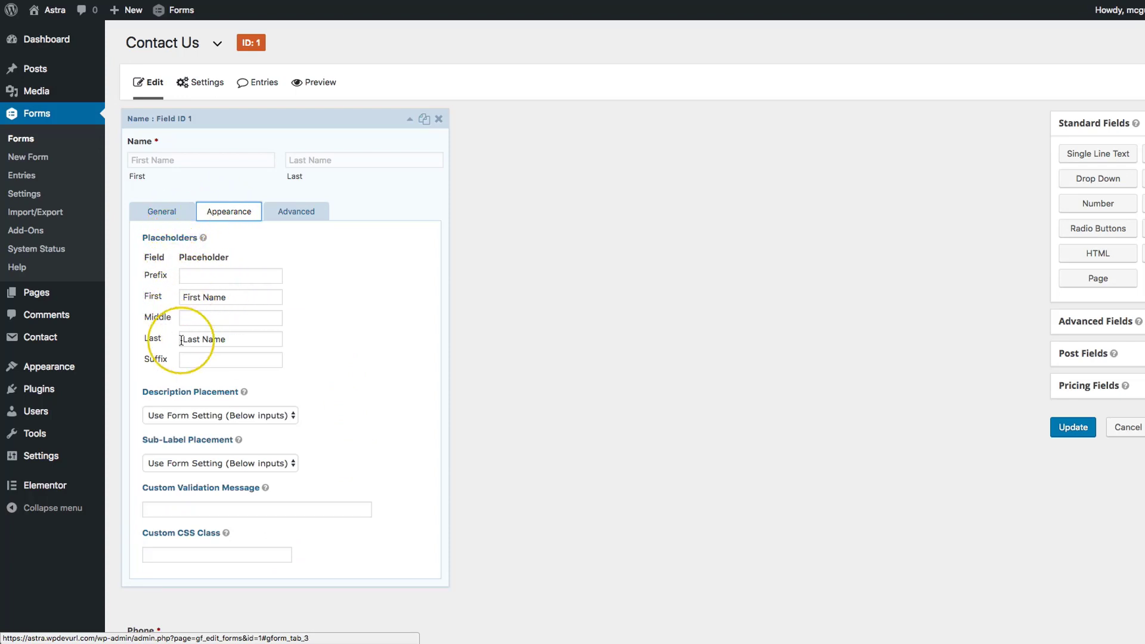
scroll(235, 341, down, 7)
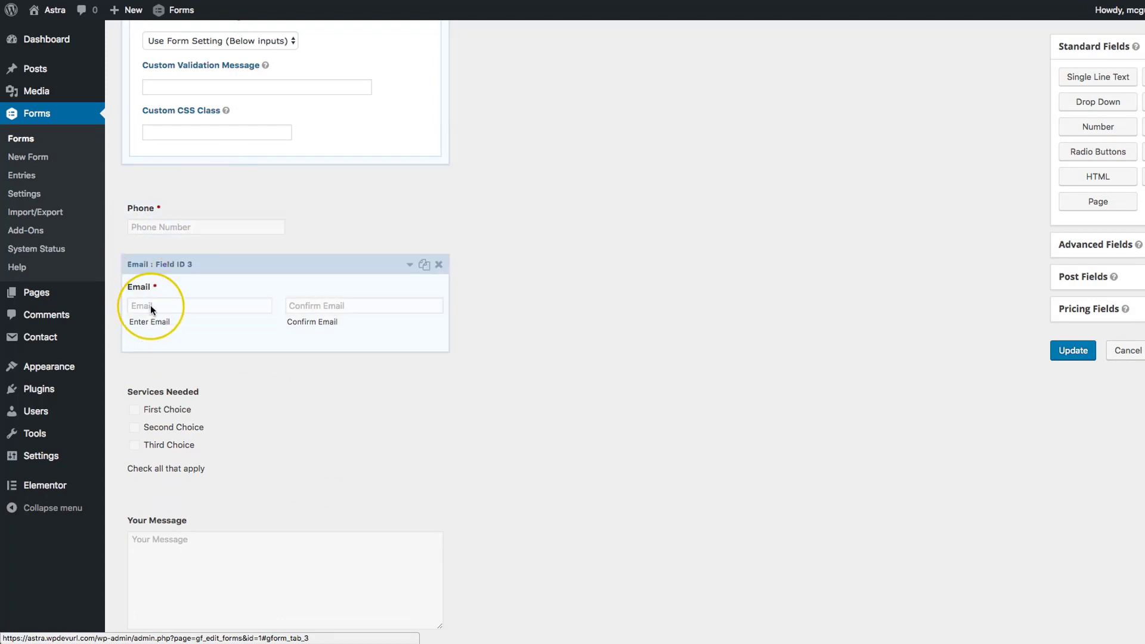
scroll(149, 305, down, 1)
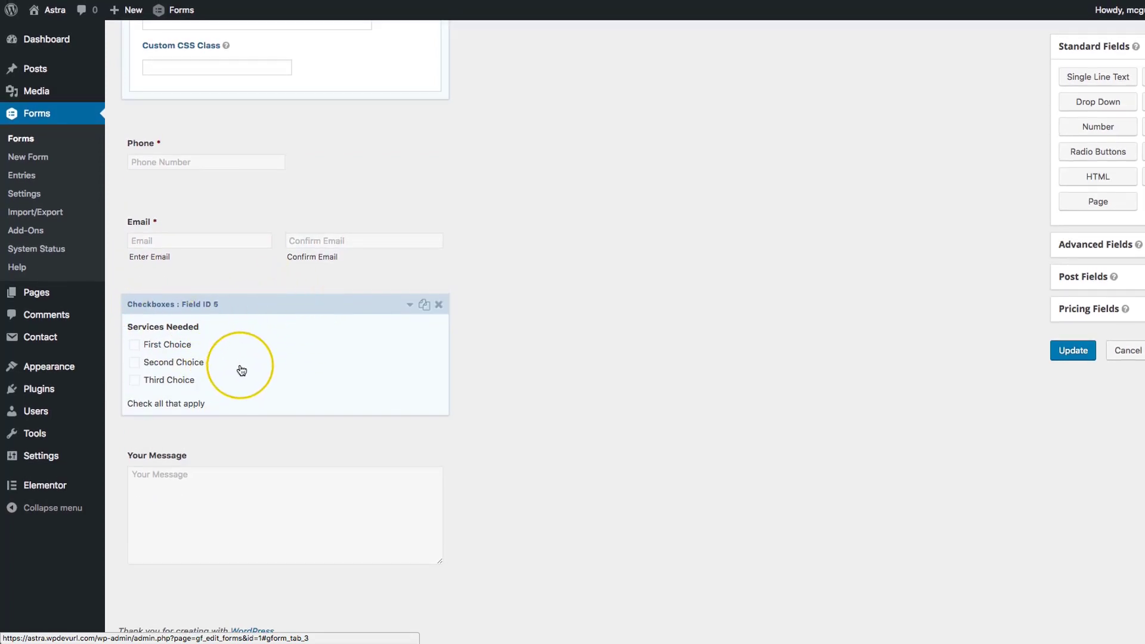
- Inspect the Services Needed field's description and choices, and the Your Message field's general and appearance settings
click(411, 307)
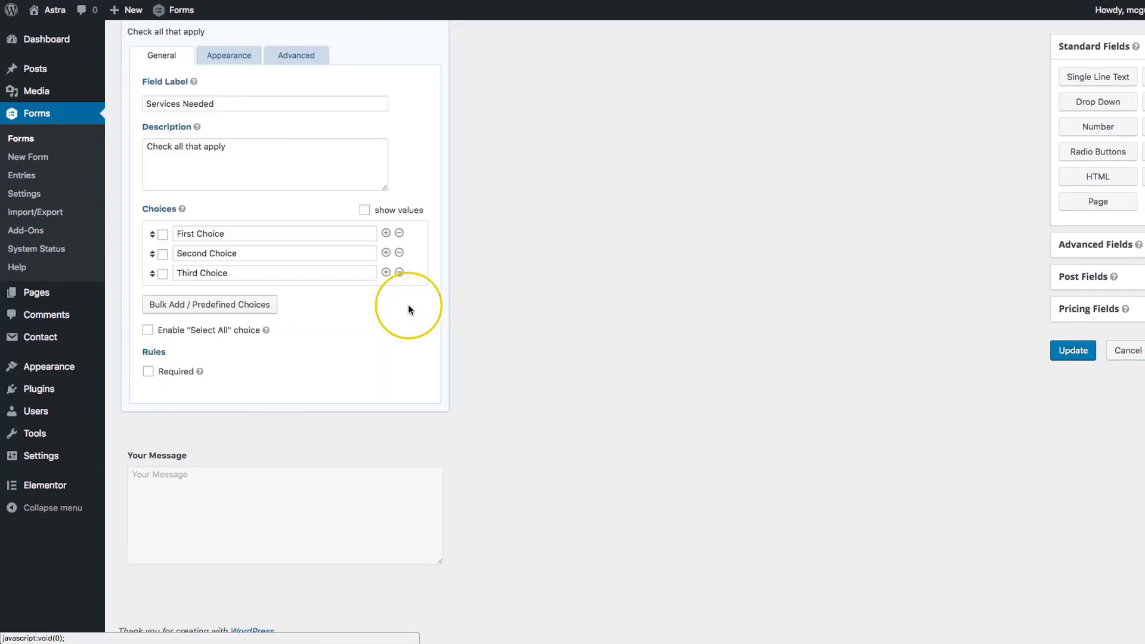
drag(302, 225, 141, 220)
click(307, 231)
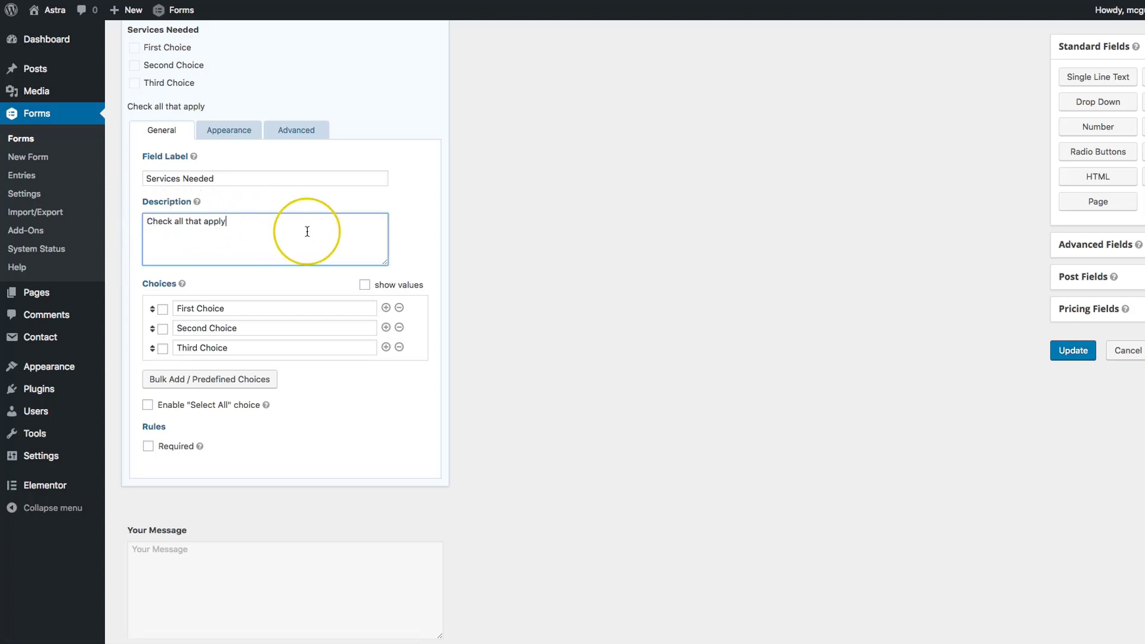
scroll(307, 231, down, 2)
click(239, 438)
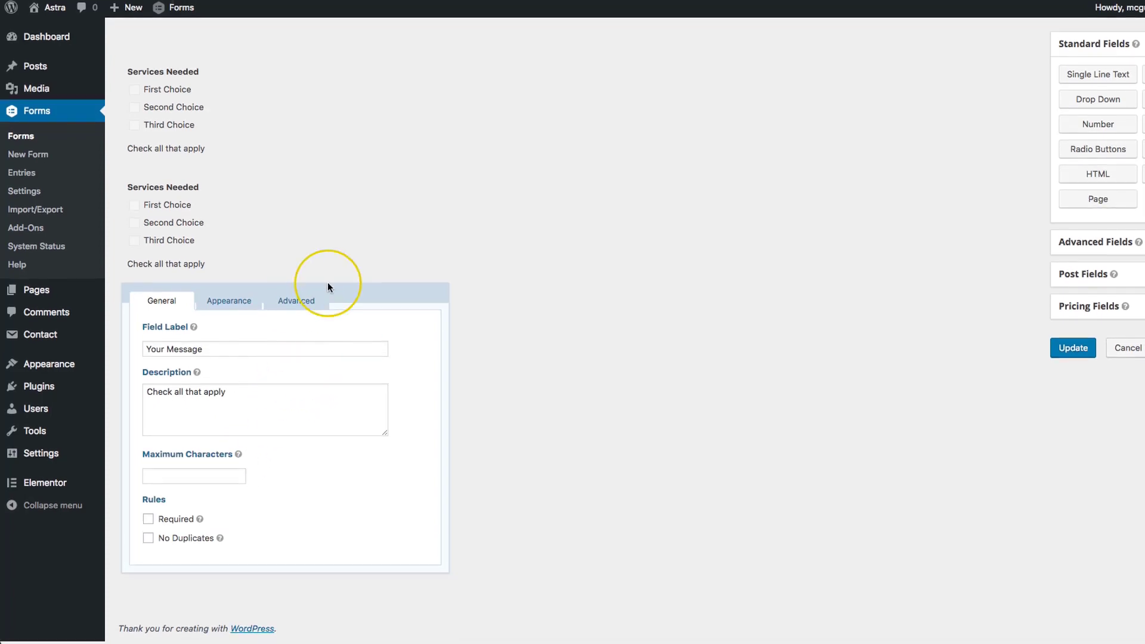
click(288, 301)
click(230, 320)
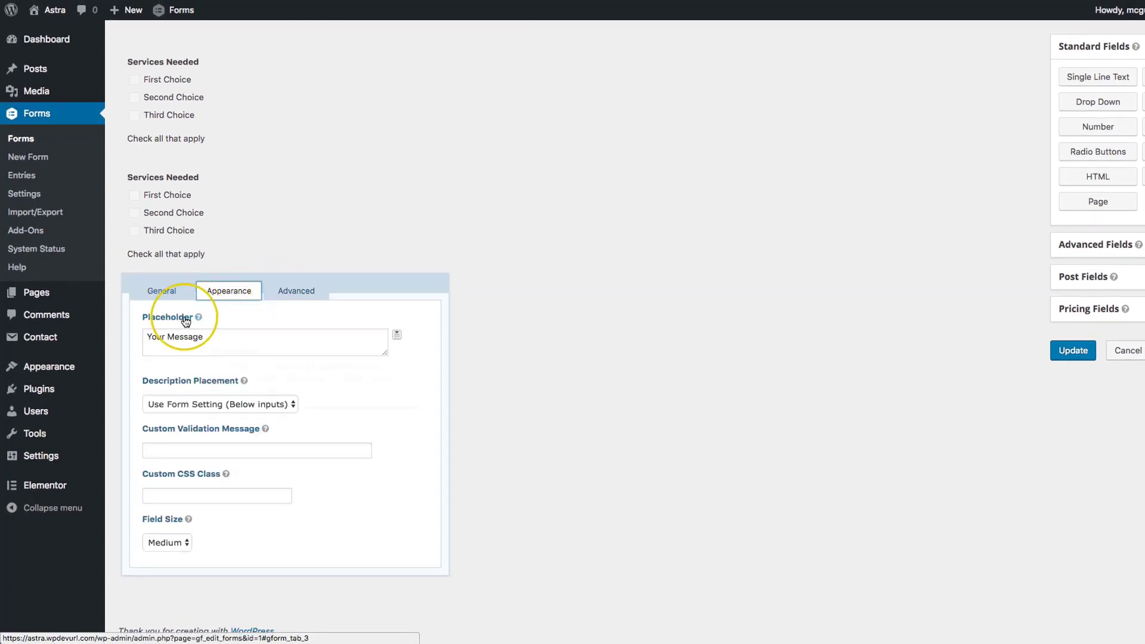
click(161, 290)
scroll(838, 425, up, 2)
scroll(839, 425, up, 5)
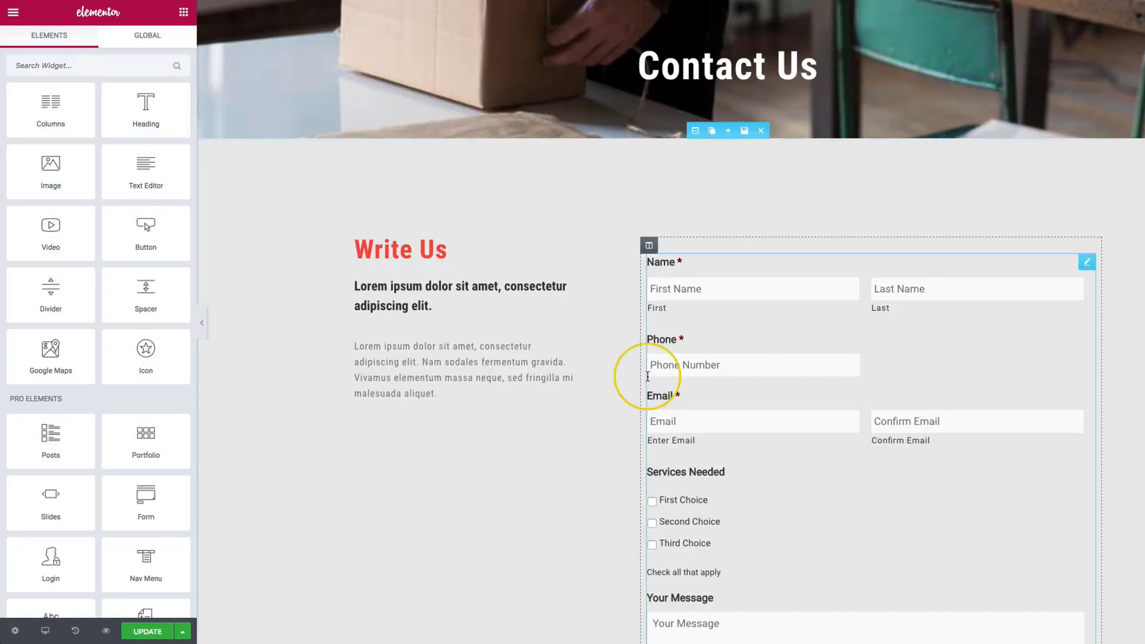
- Delete the existing form widget from the column beside the Write Us text on the Contact Us page
scroll(268, 325, down, 3)
scroll(268, 325, down, 1)
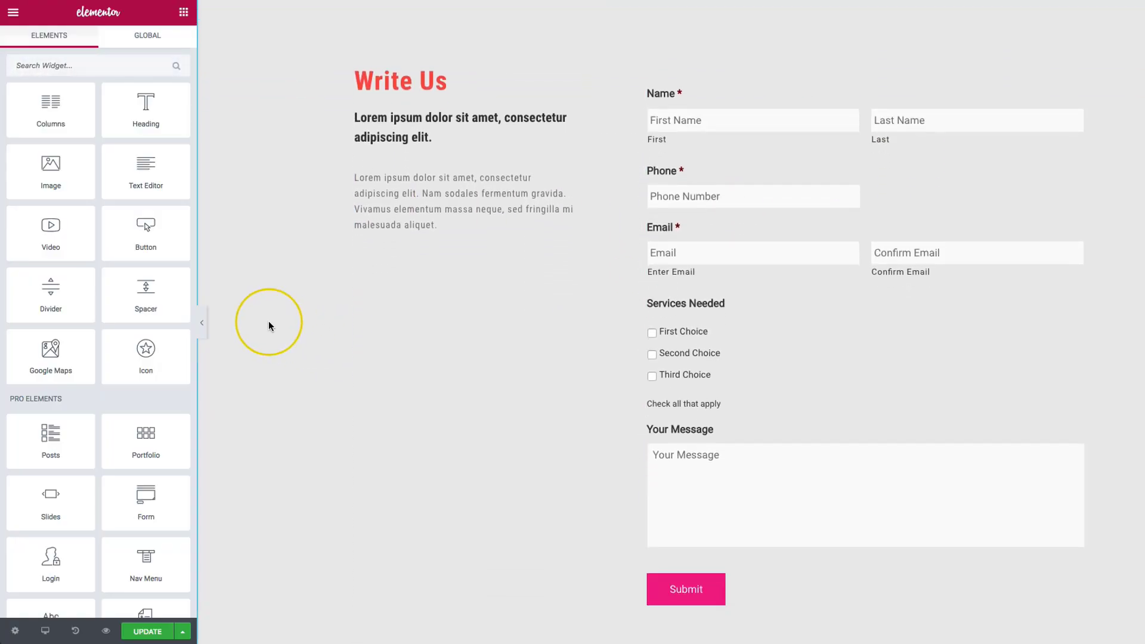
click(827, 278)
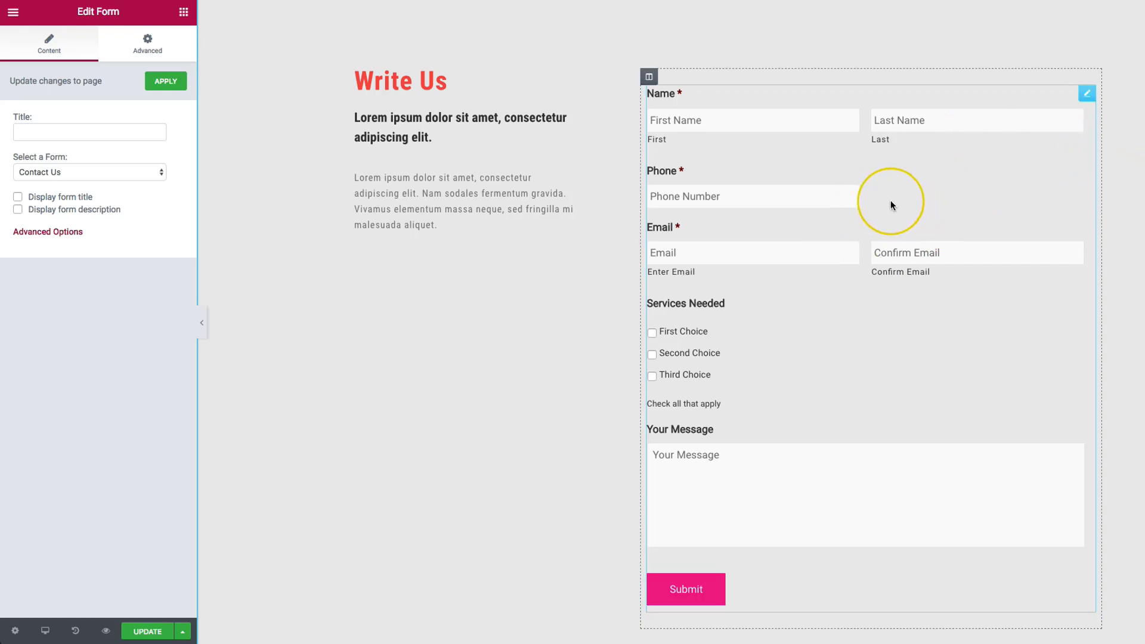
mouse_move(1086, 93)
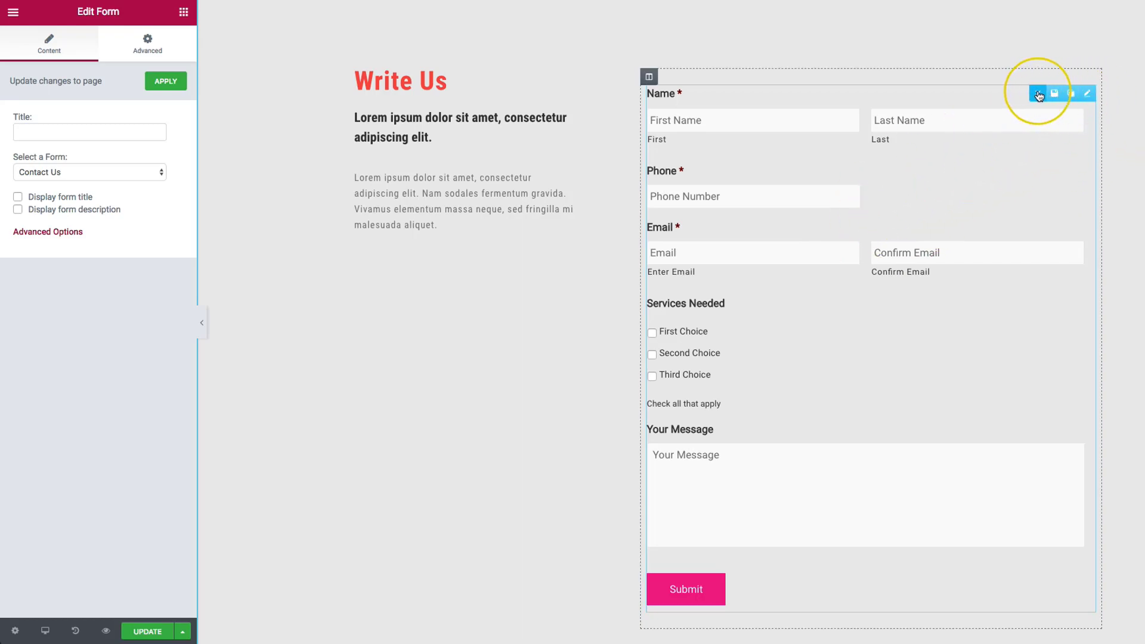
click(1038, 94)
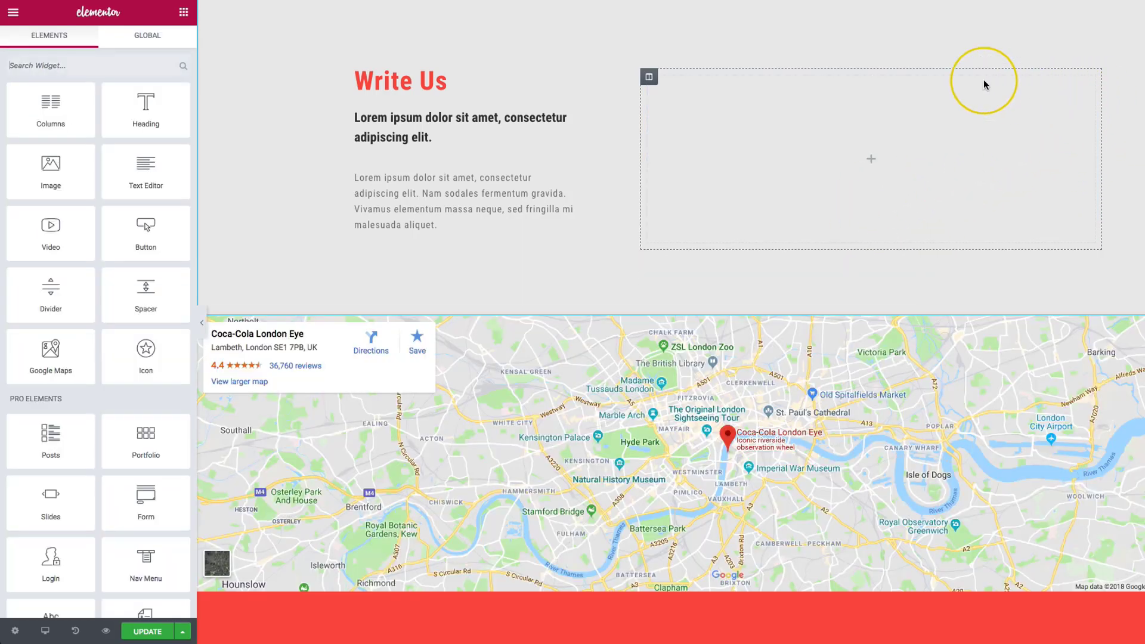
- Search the widgets for "gravity", place the Gravity Form Styler in the empty column and select the Contact Us form
click(132, 63)
text(gravity)
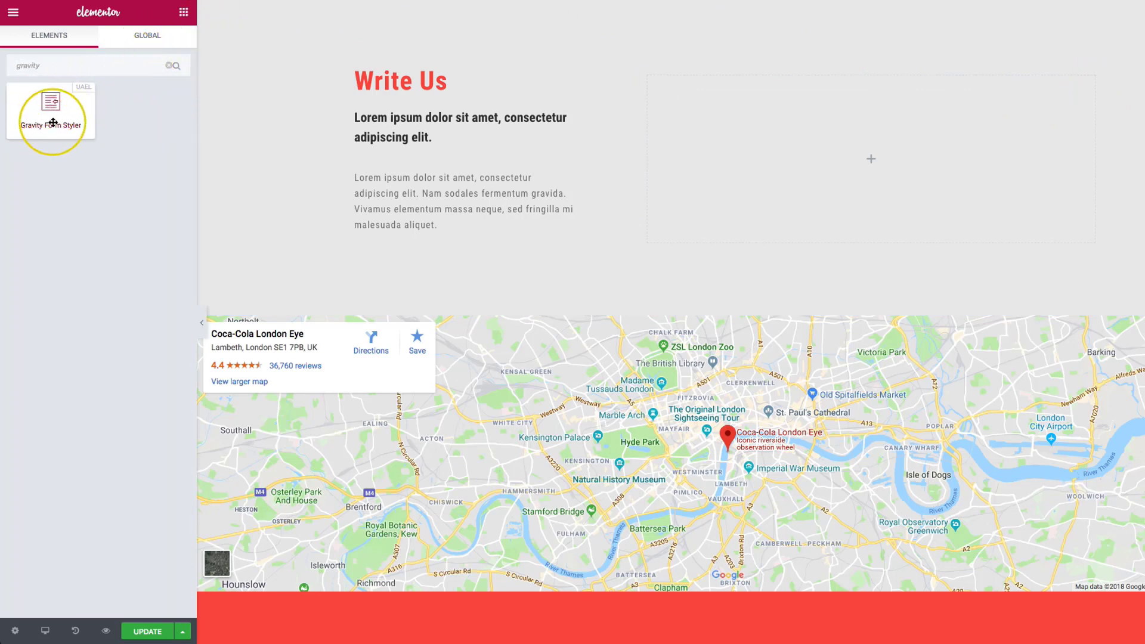
drag(55, 115, 749, 161)
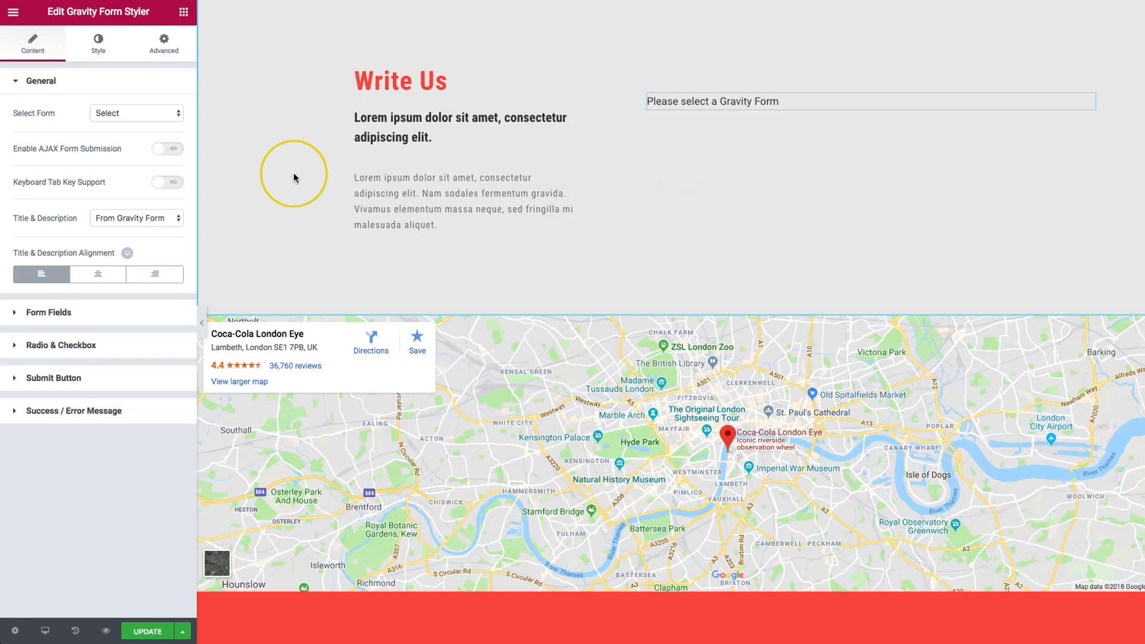
click(156, 117)
click(143, 124)
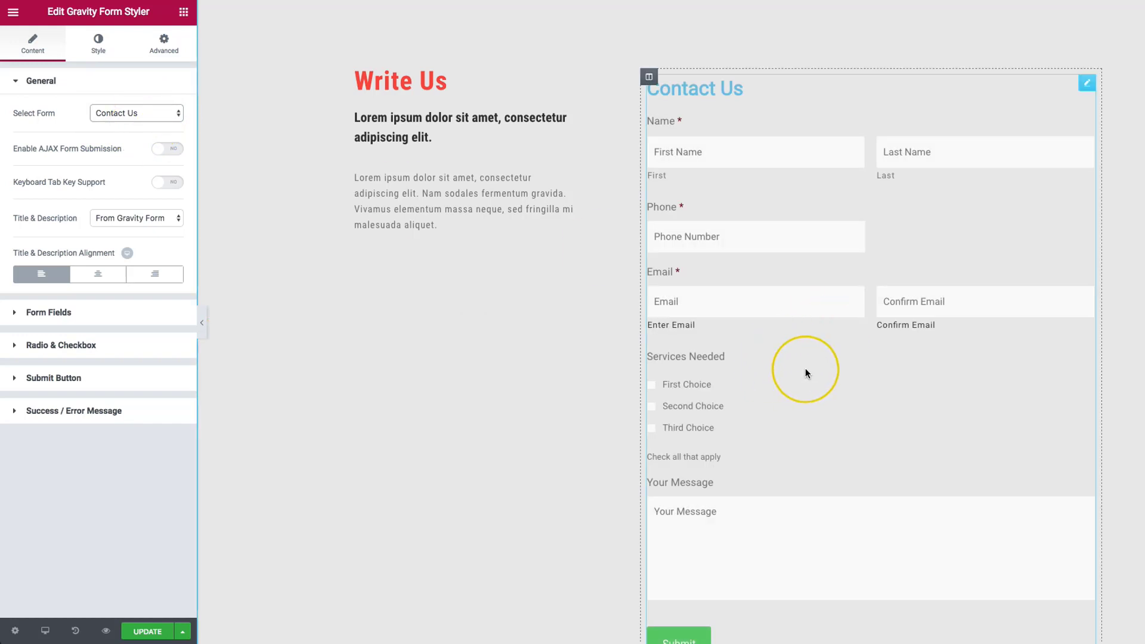
- Enable AJAX form submission and keyboard Tab key support for the Contact Us form
scroll(855, 267, down, 3)
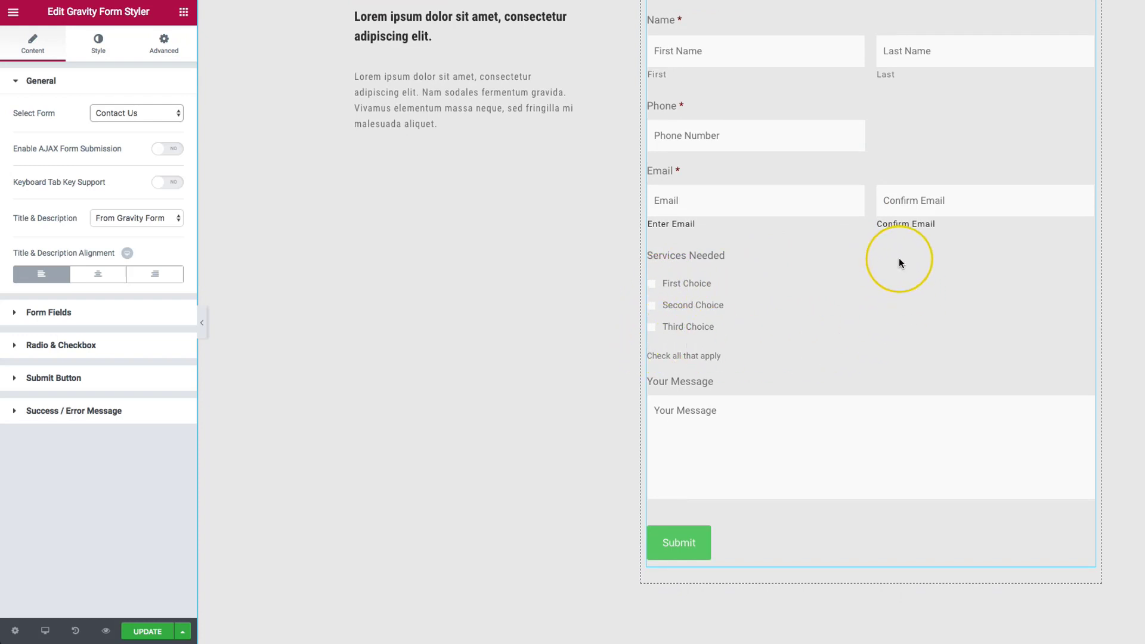
scroll(899, 263, up, 2)
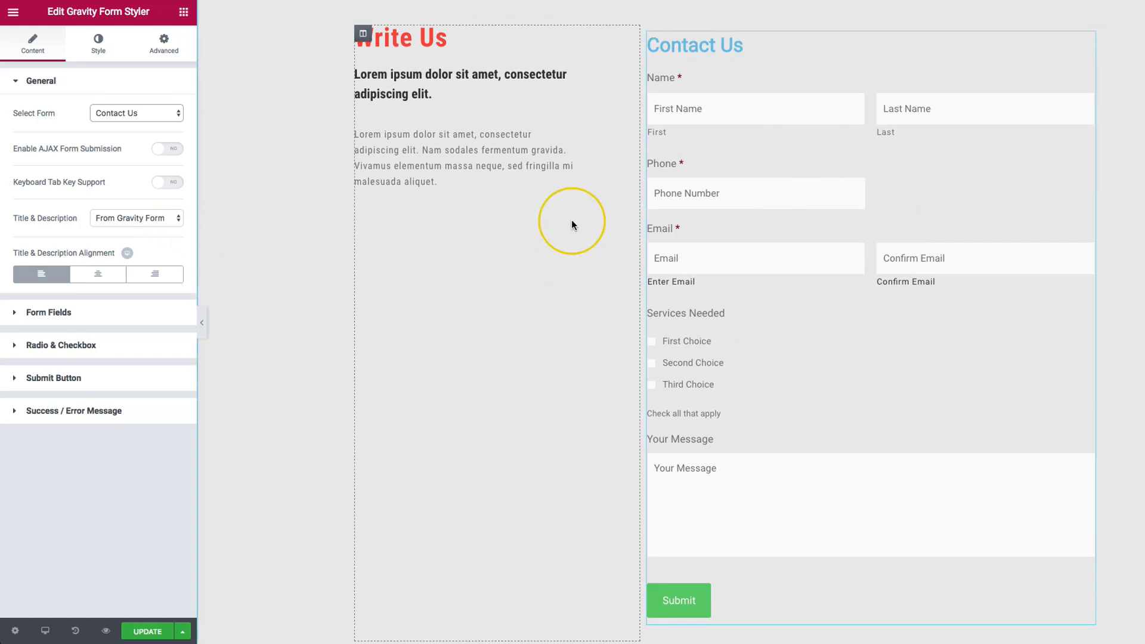
click(18, 153)
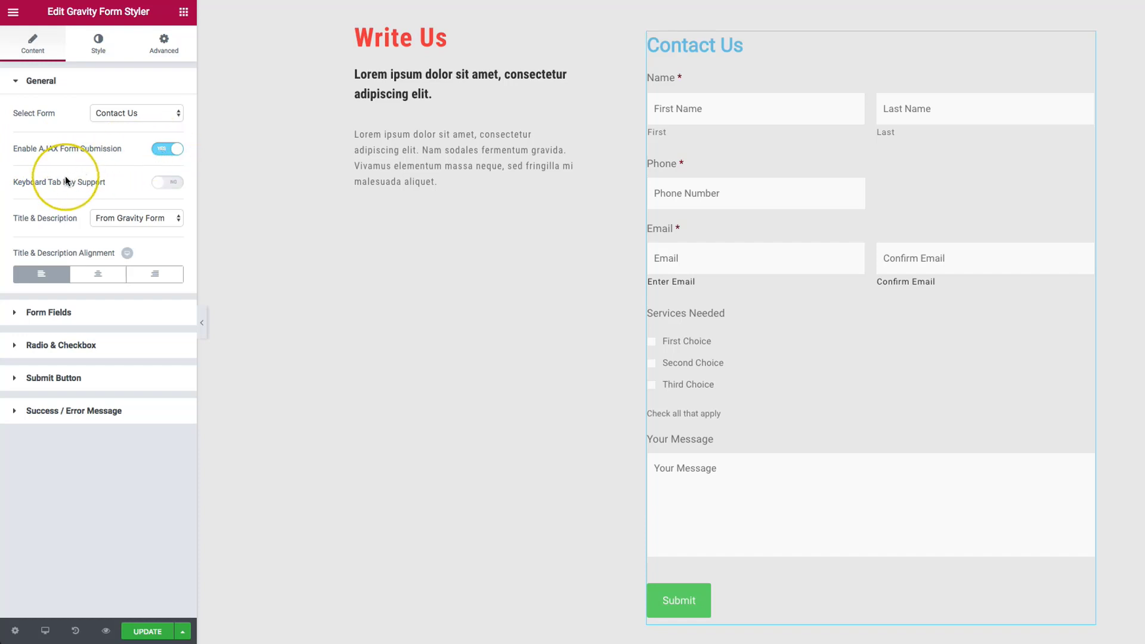
click(155, 183)
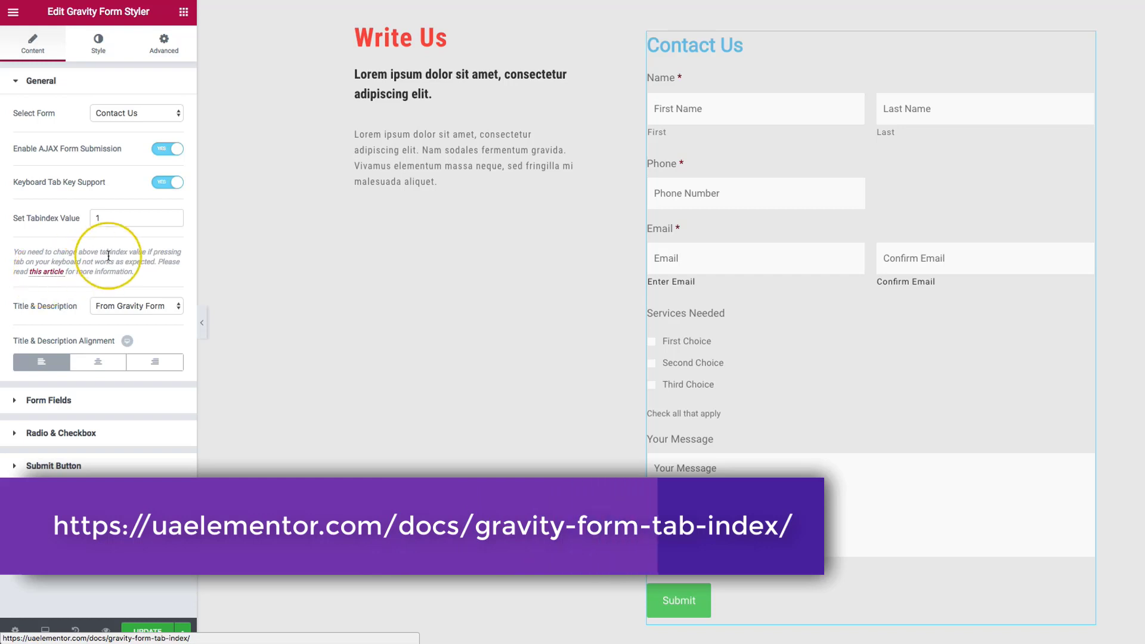
- Set Title & Description to Enter Your Own, with the title "This is the Contact Form" and the description "Description"
click(123, 307)
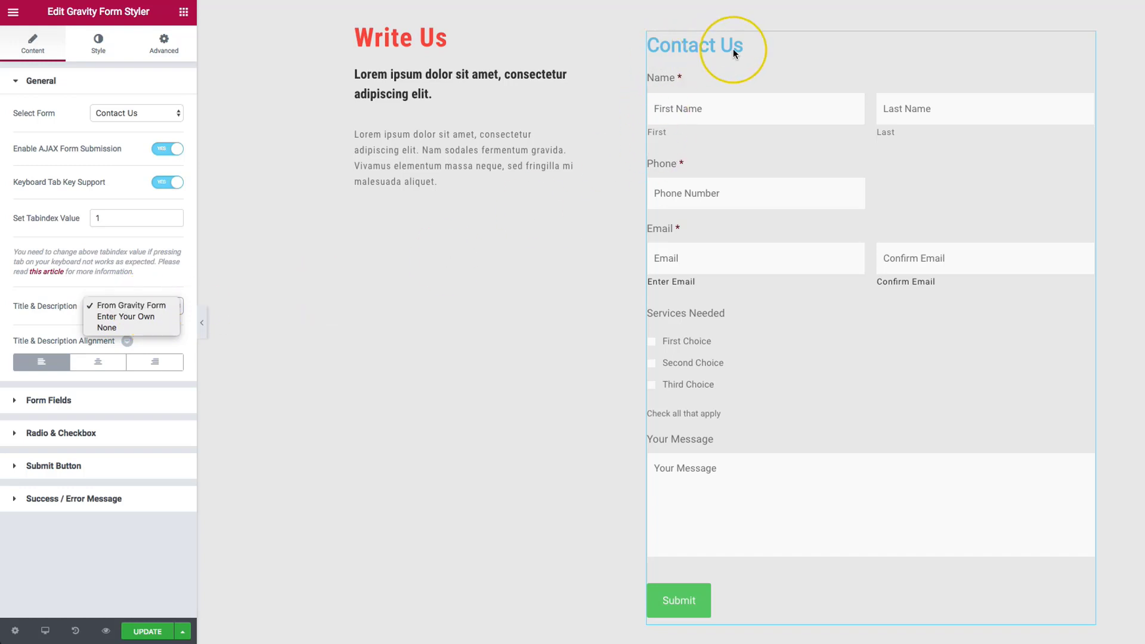
click(133, 316)
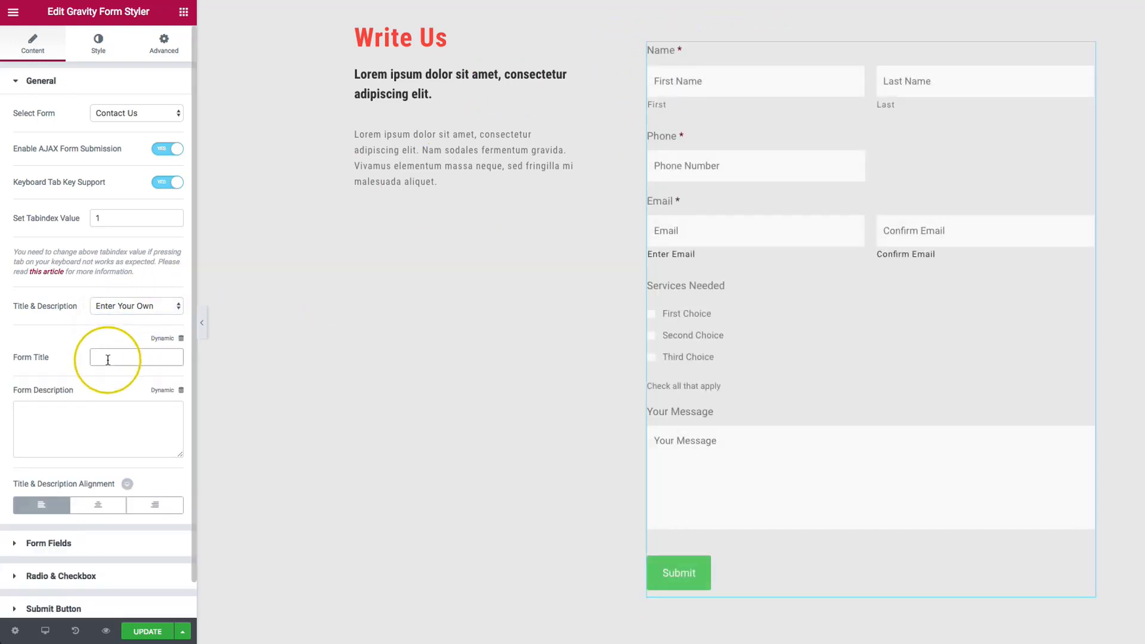
text(This is the Contact From)
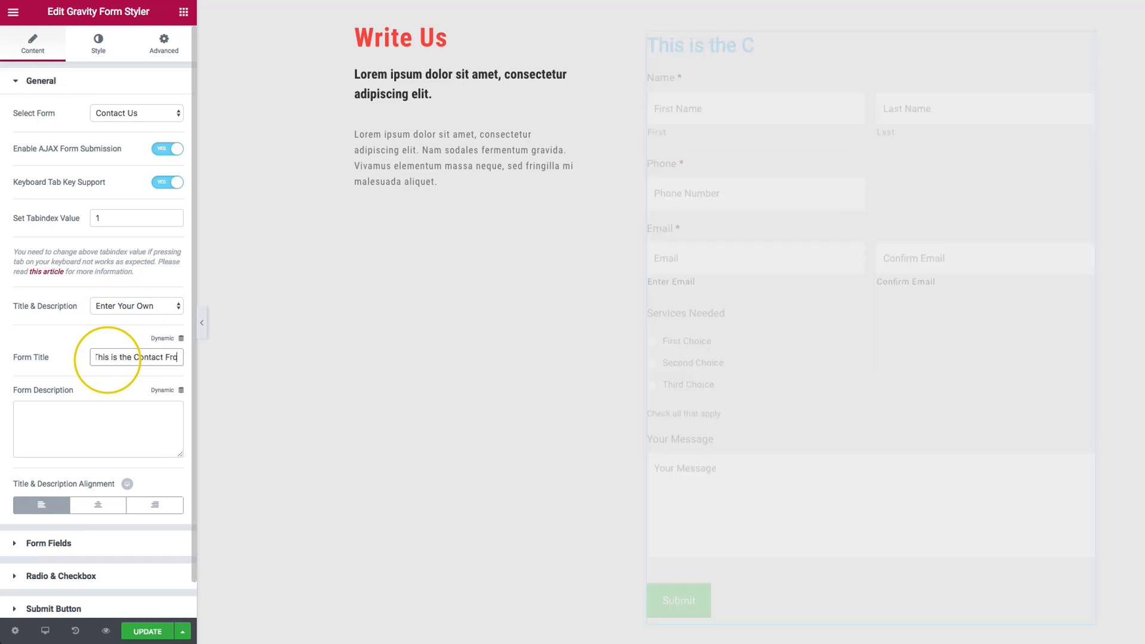
key(BackSpace)
key(BackSpace)
key(BackSpace)
text(orm)
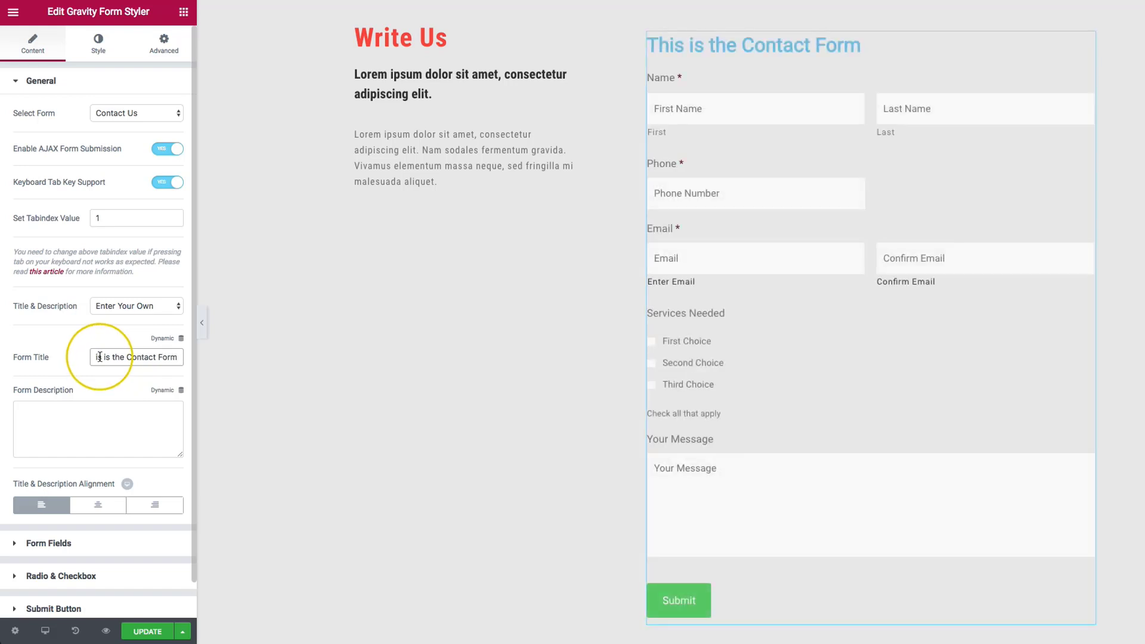
click(88, 424)
text(Description)
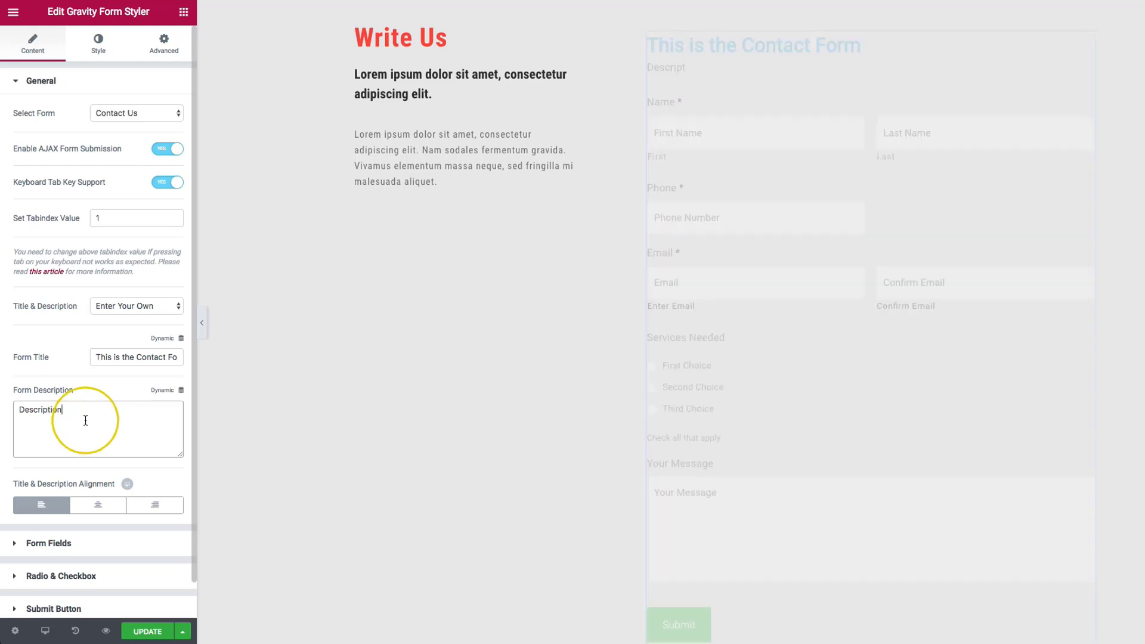
- Set the Contact Us form's Title & Description option to None
click(124, 305)
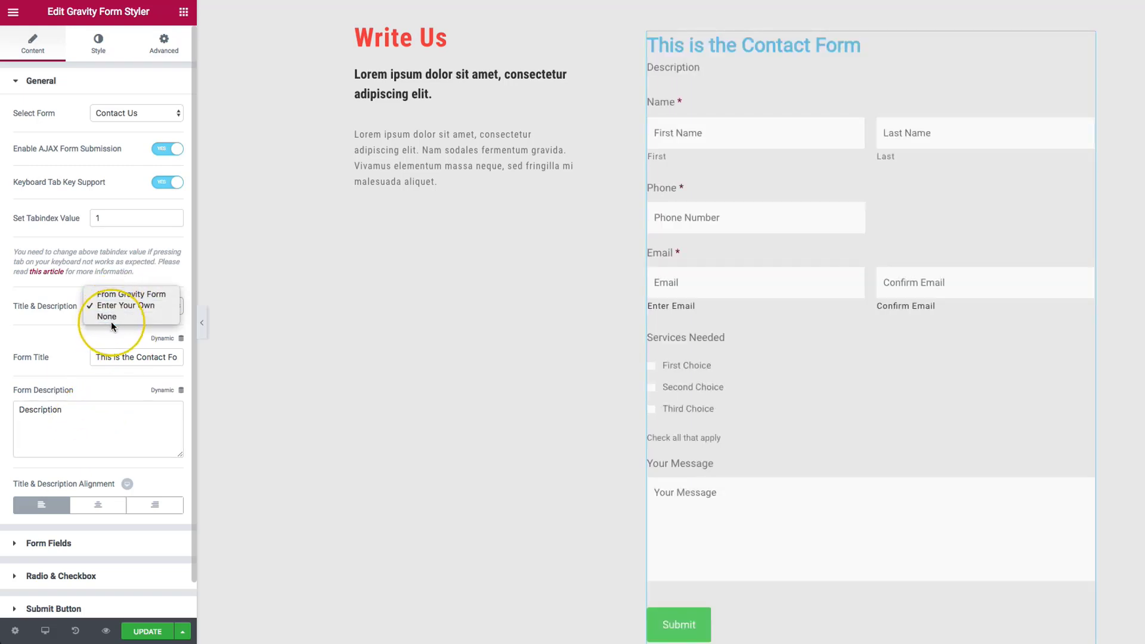
click(118, 316)
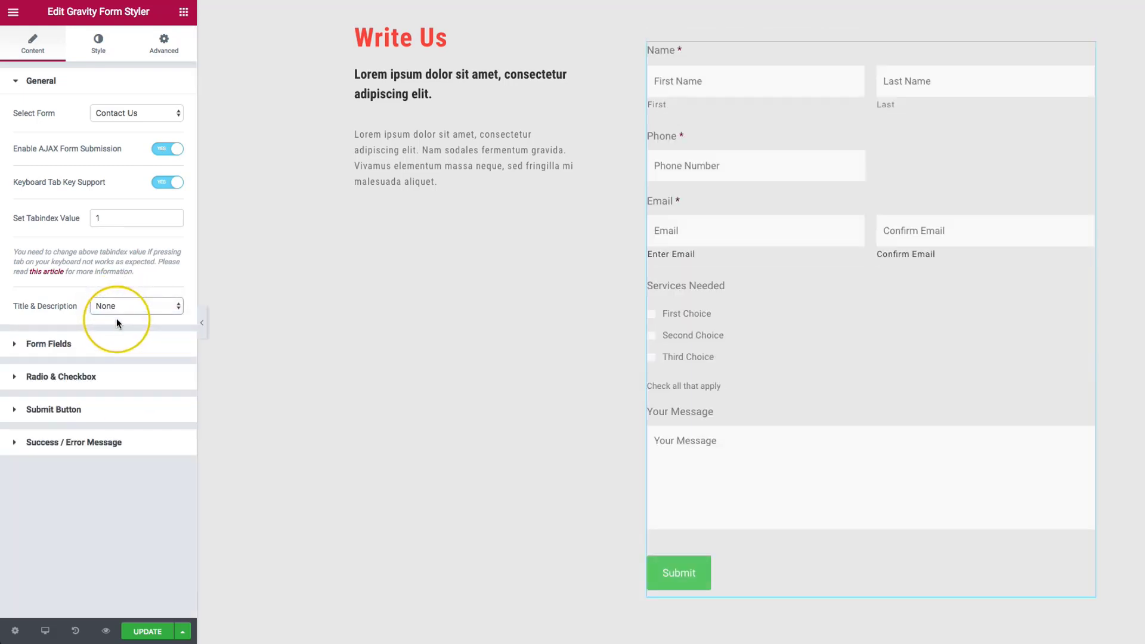
scroll(345, 294, up, 2)
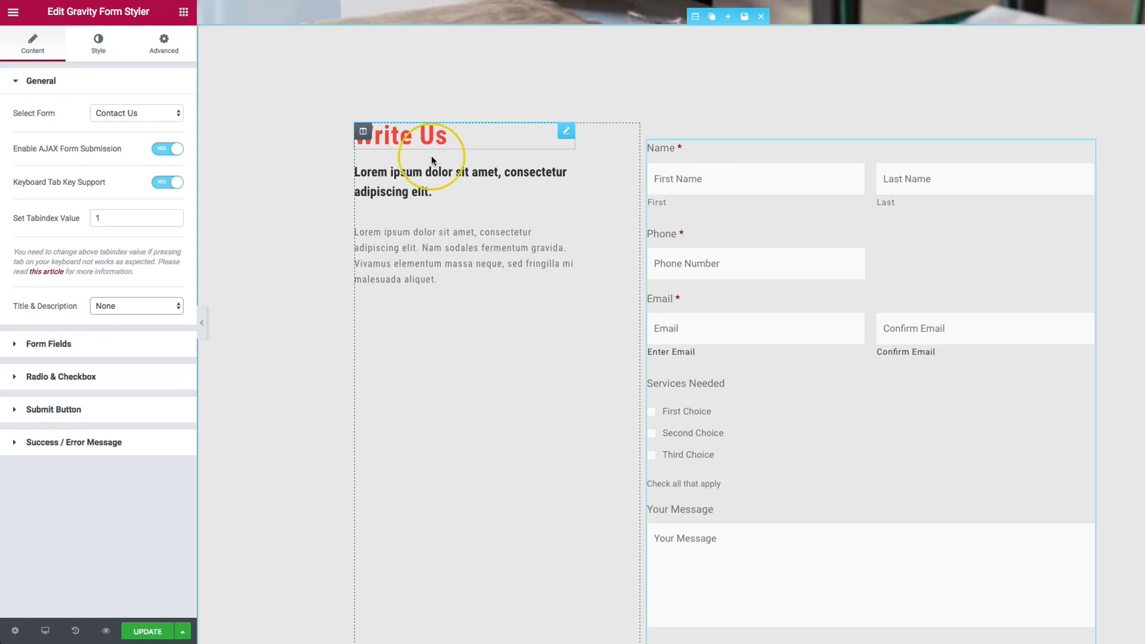
scroll(465, 193, down, 1)
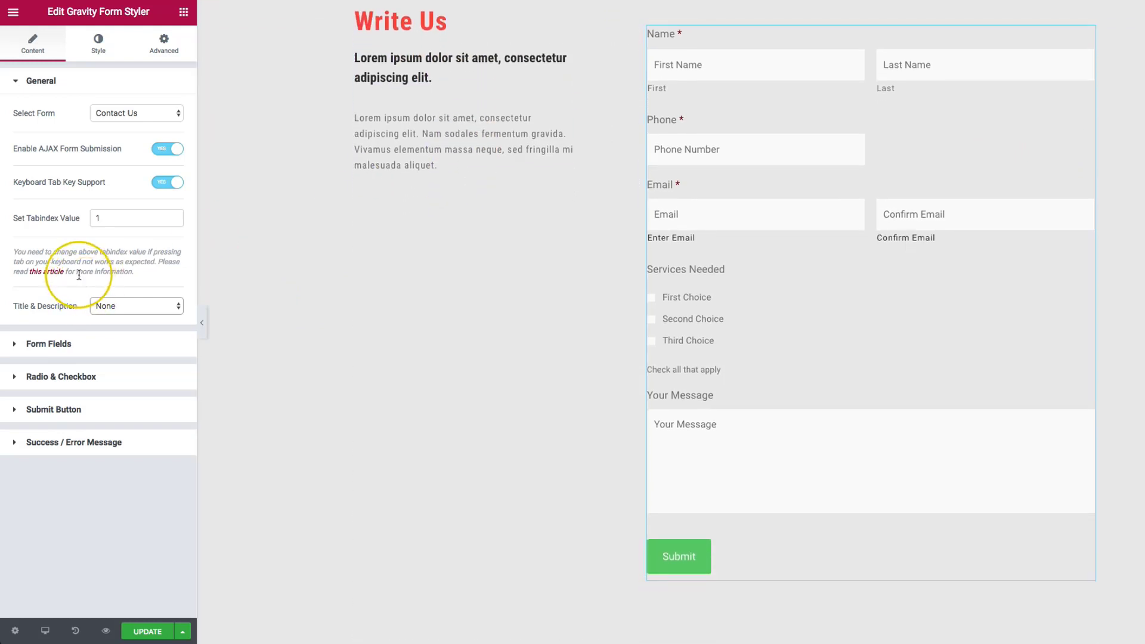
- Set the Field Style to Underline in the Form Fields settings
click(60, 90)
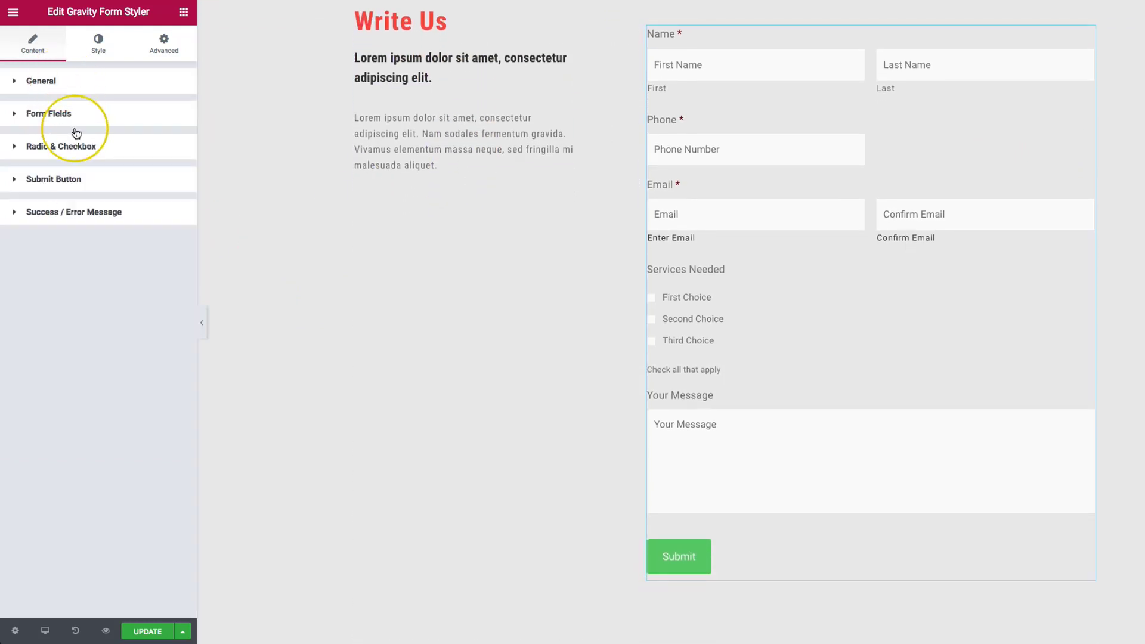
click(74, 114)
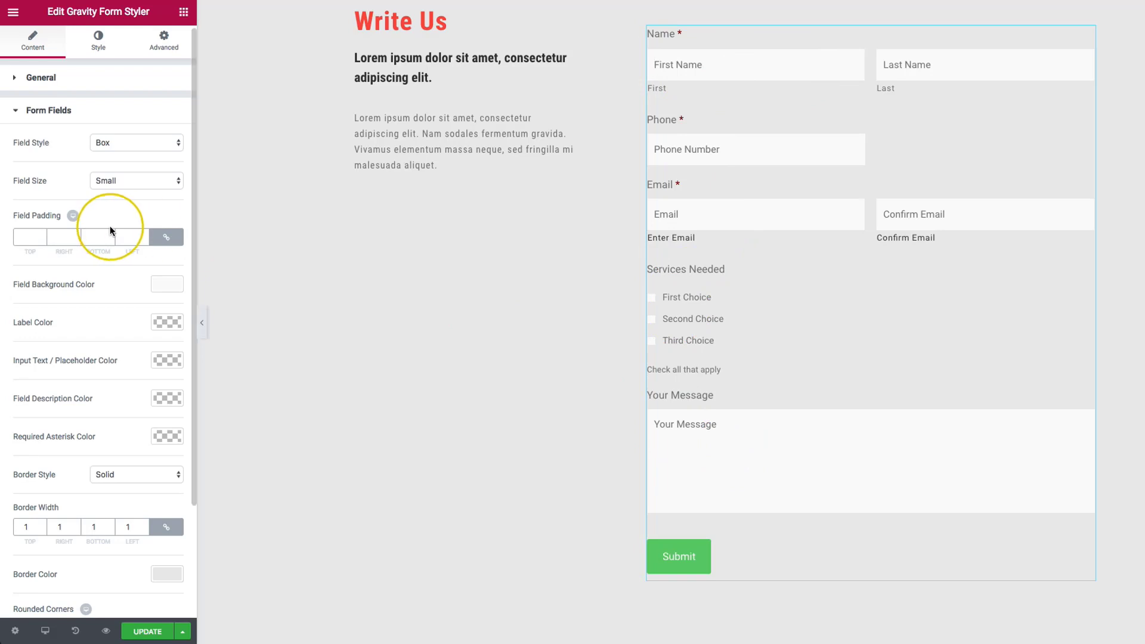
click(134, 143)
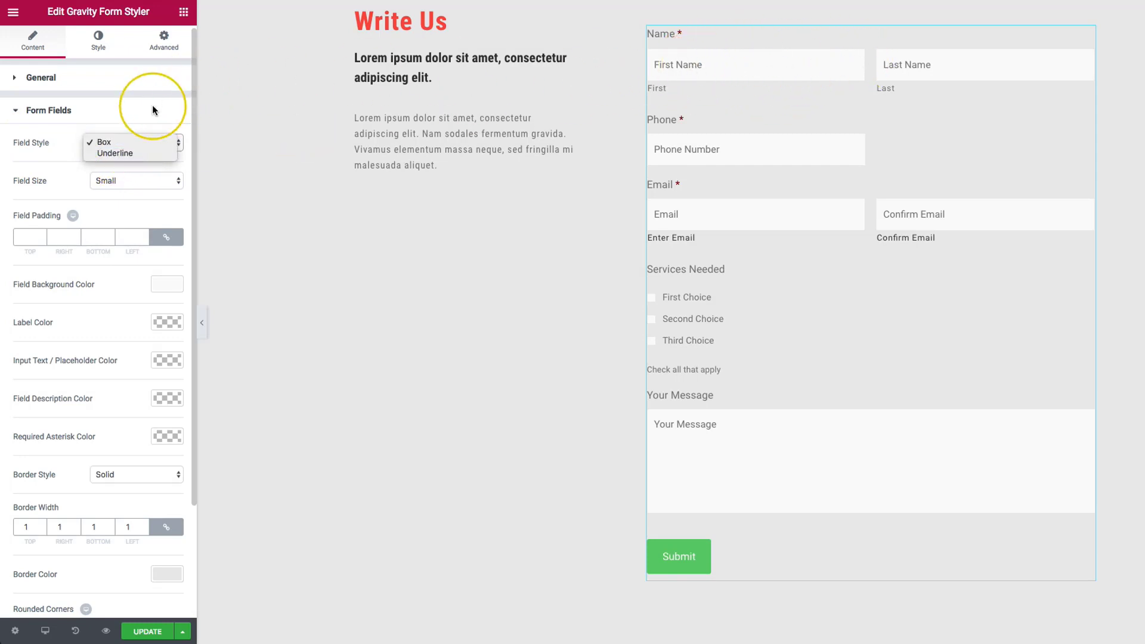
click(116, 154)
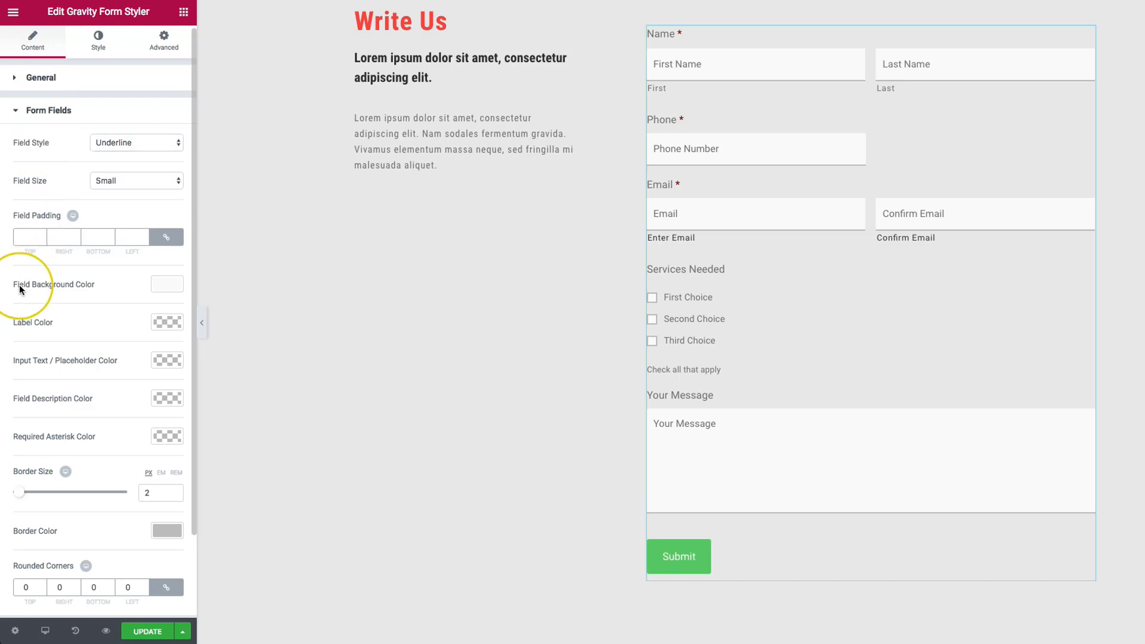
- Make the form fields' background color fully transparent
click(166, 285)
drag(173, 316, 170, 453)
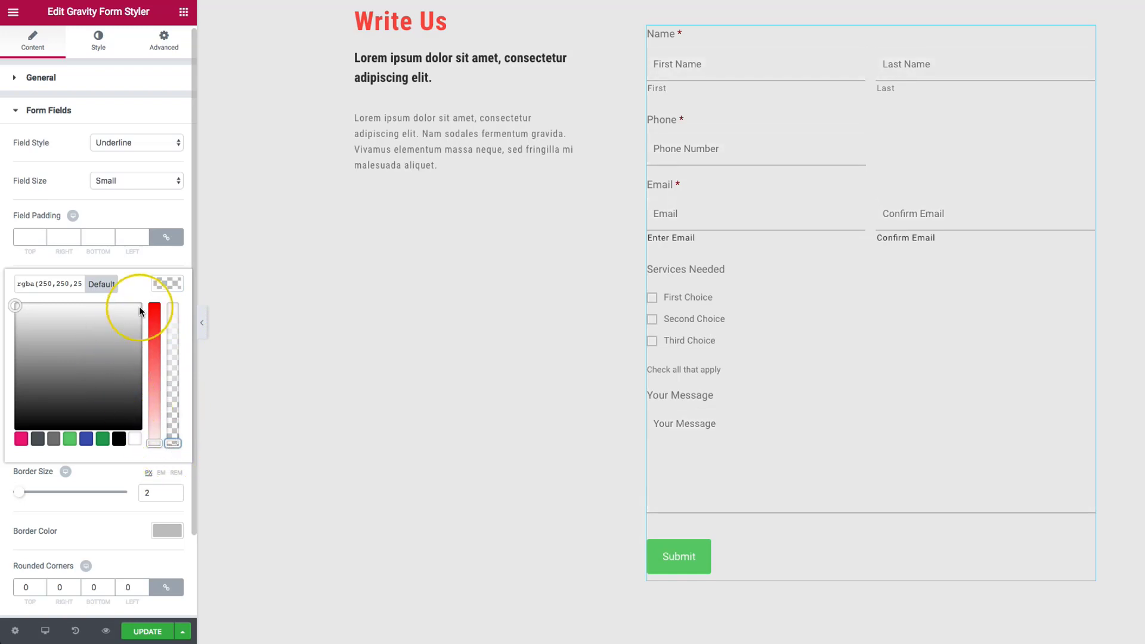
click(167, 284)
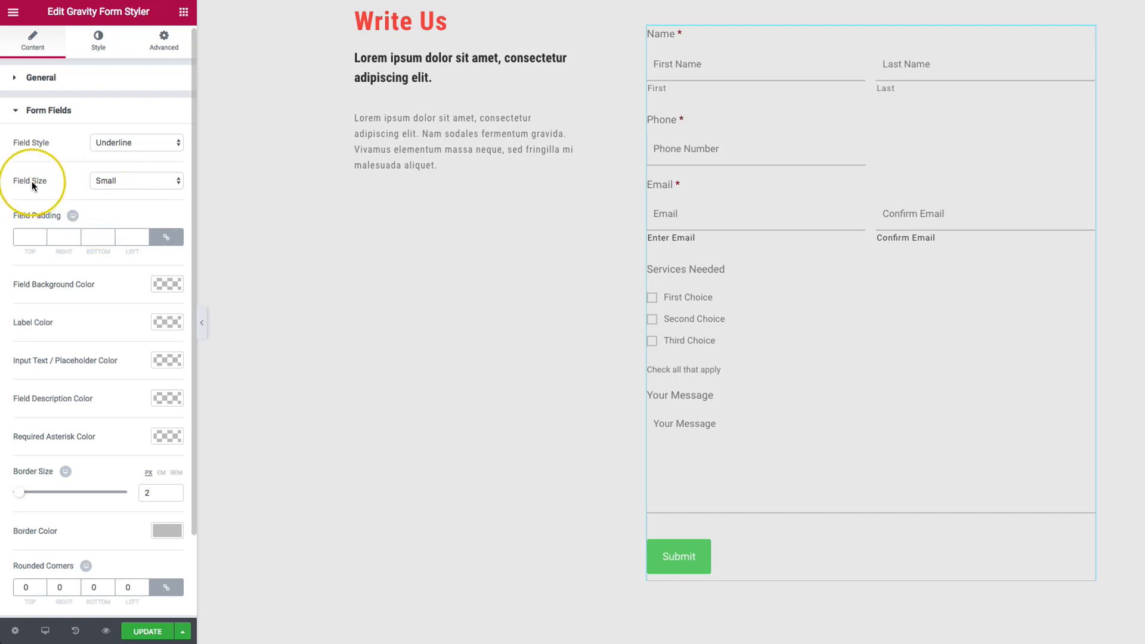
- Try the Extra Small, Medium and Extra Large field sizes on the form and return the Field Size to Small
click(145, 183)
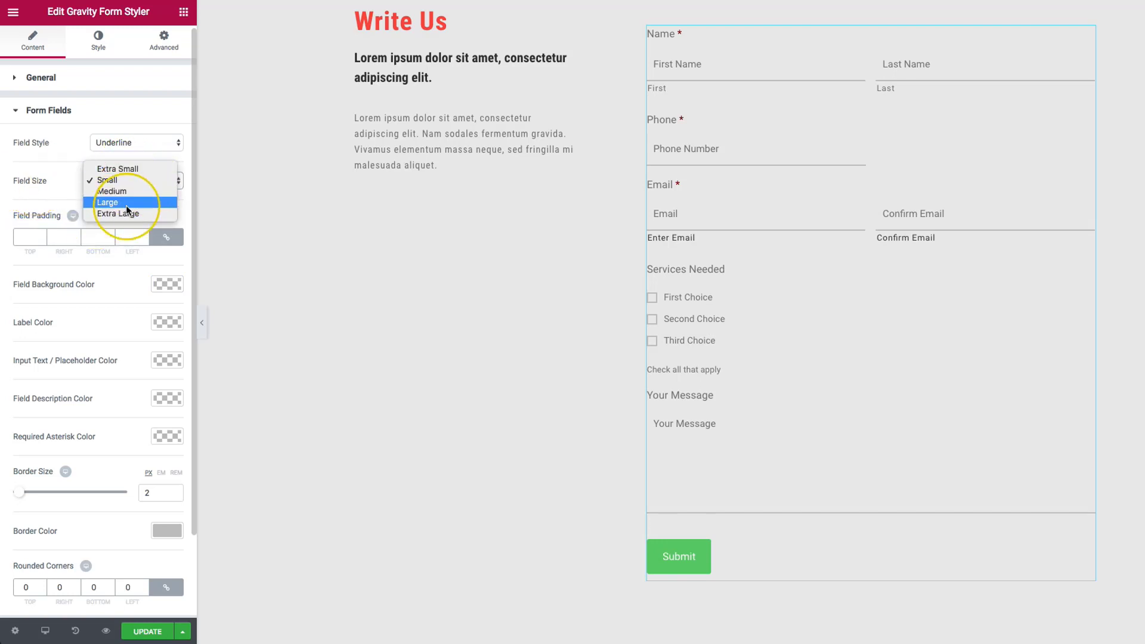
click(122, 171)
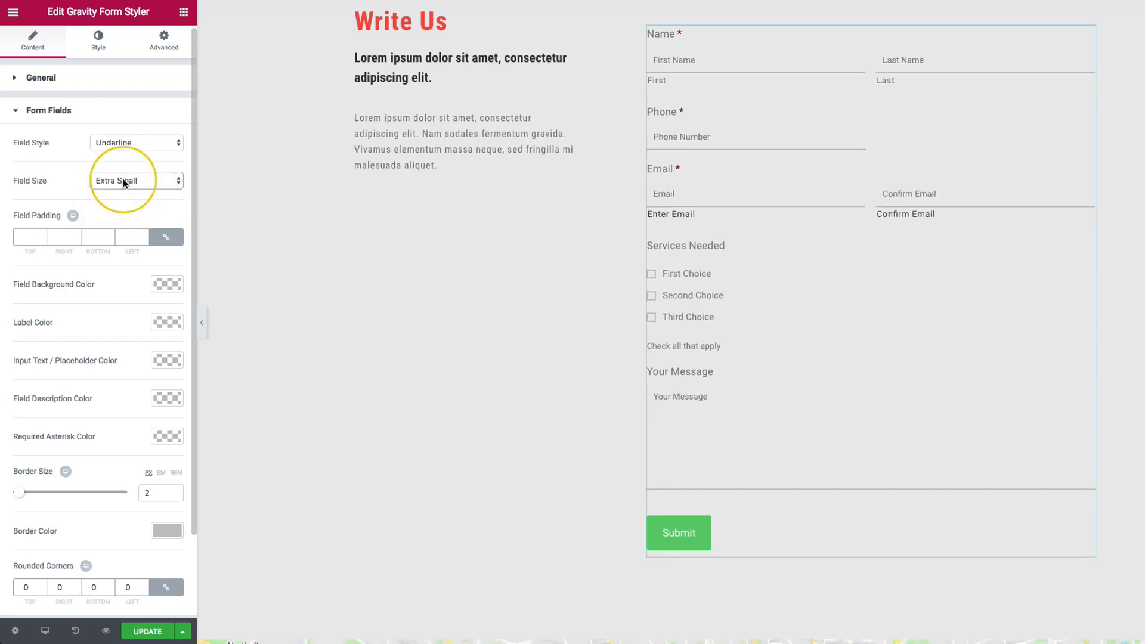
click(123, 178)
click(120, 203)
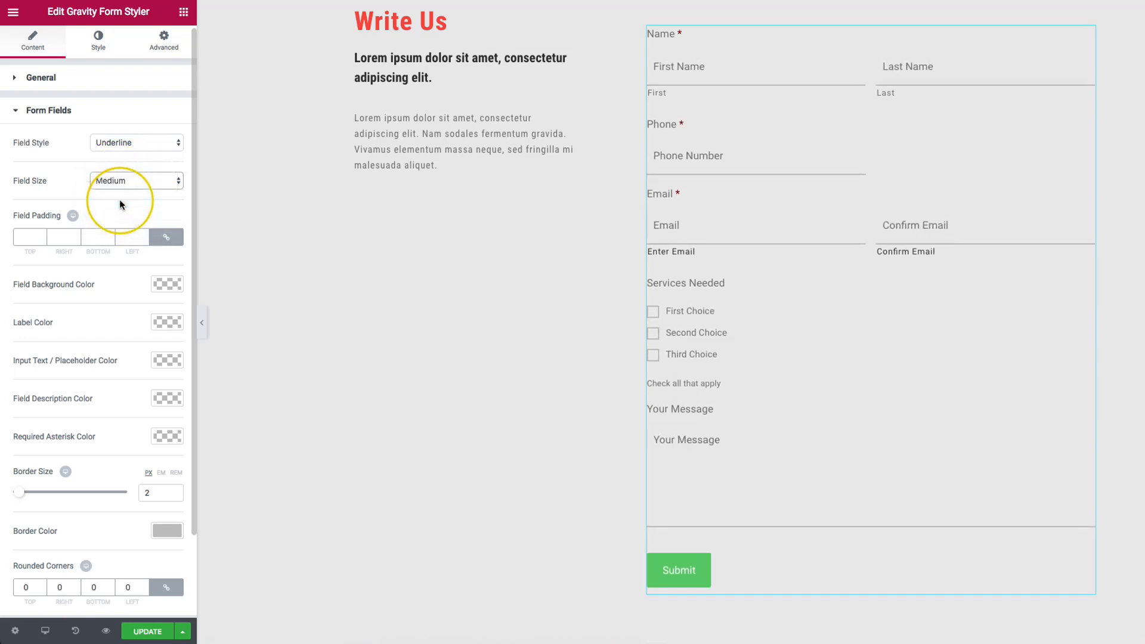
click(131, 180)
click(123, 202)
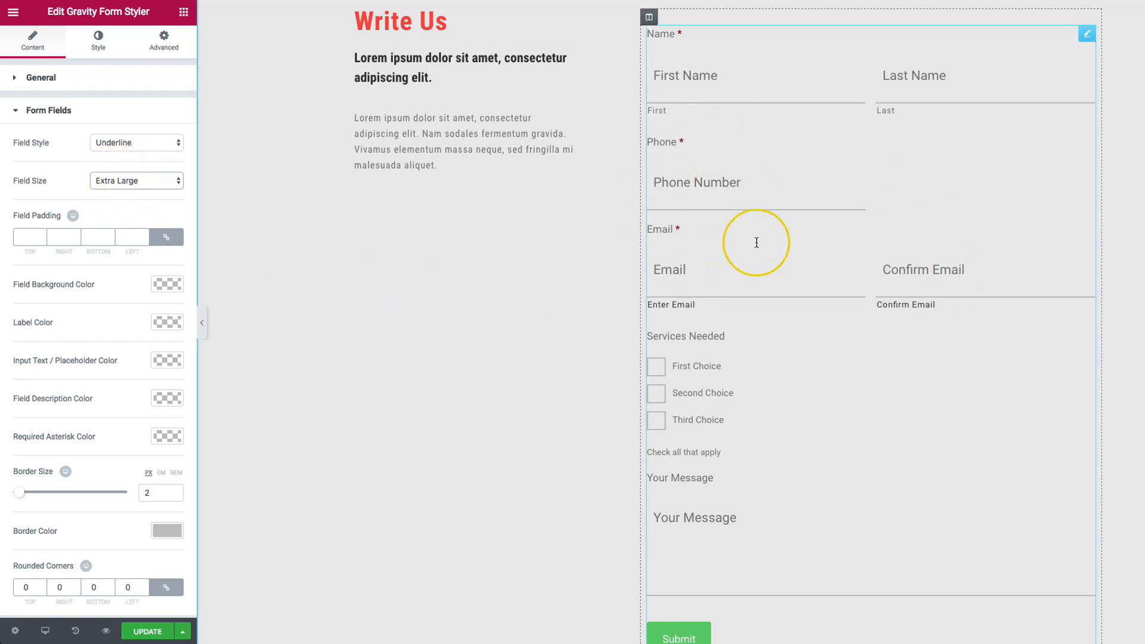
click(115, 181)
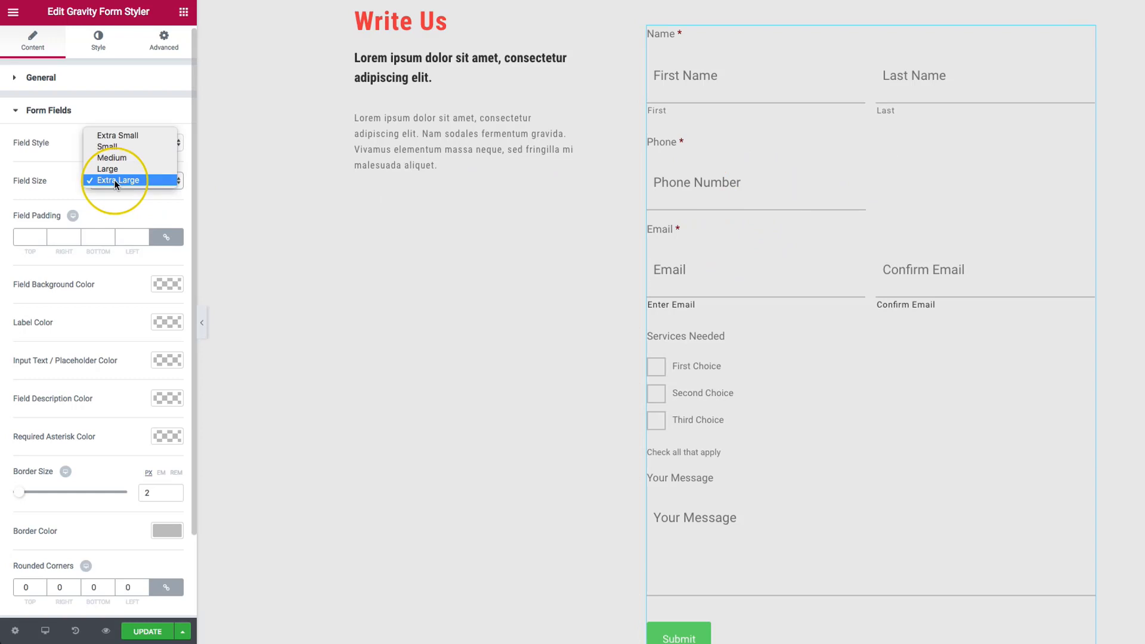
click(121, 150)
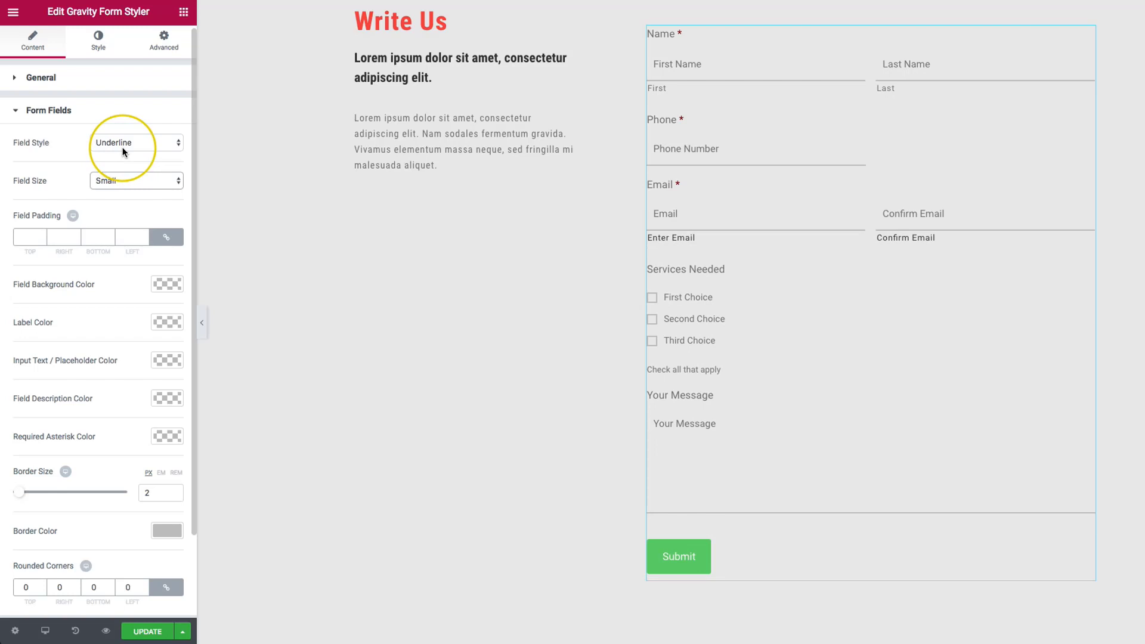
click(120, 182)
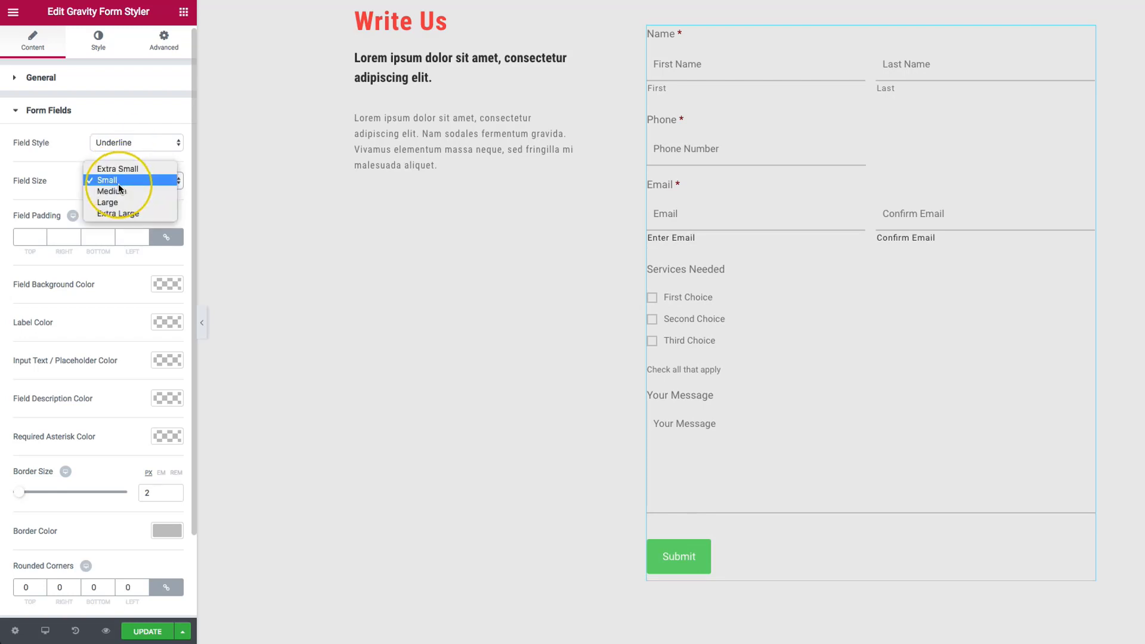
click(53, 182)
scroll(53, 181, down, 1)
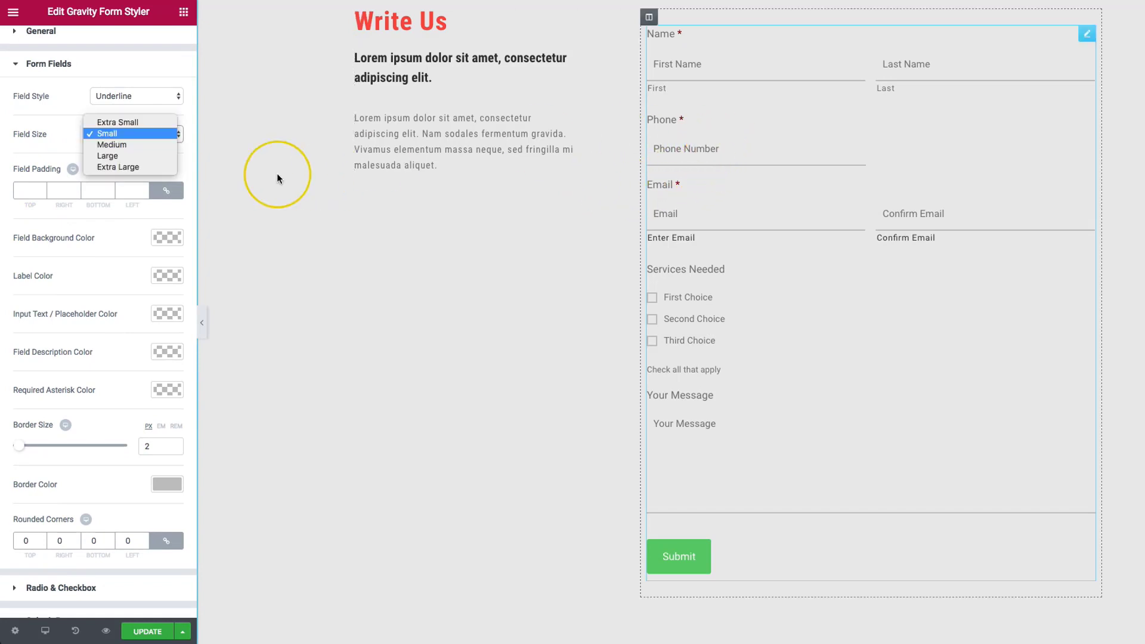
click(59, 133)
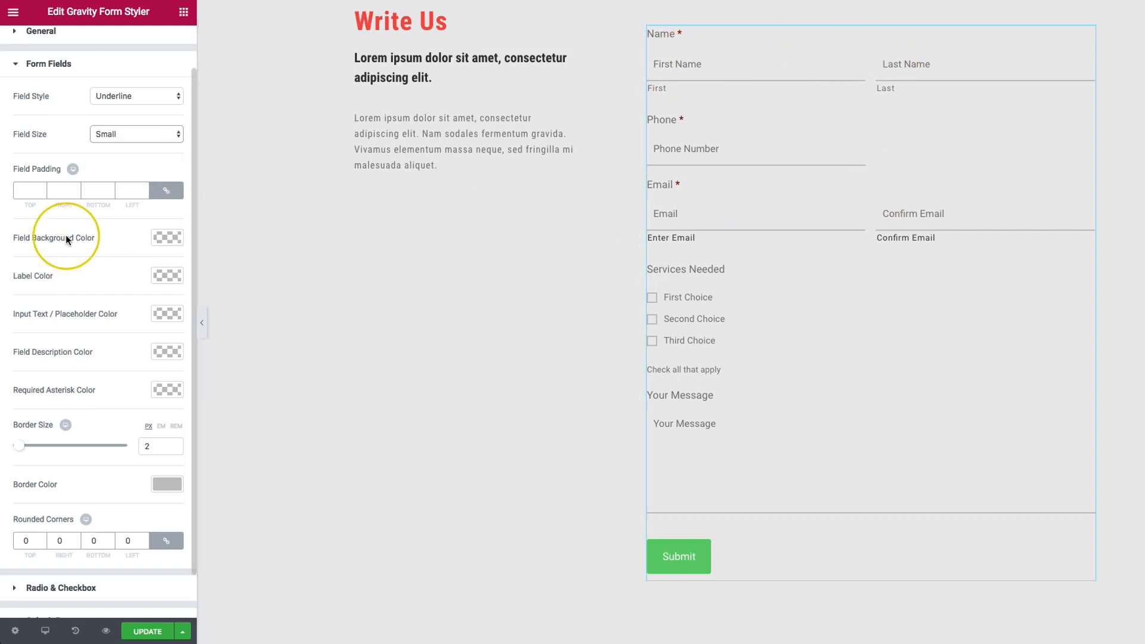
- Unlink the field padding sides and set the padding to 10 for top, right and bottom and 0 for left
click(25, 191)
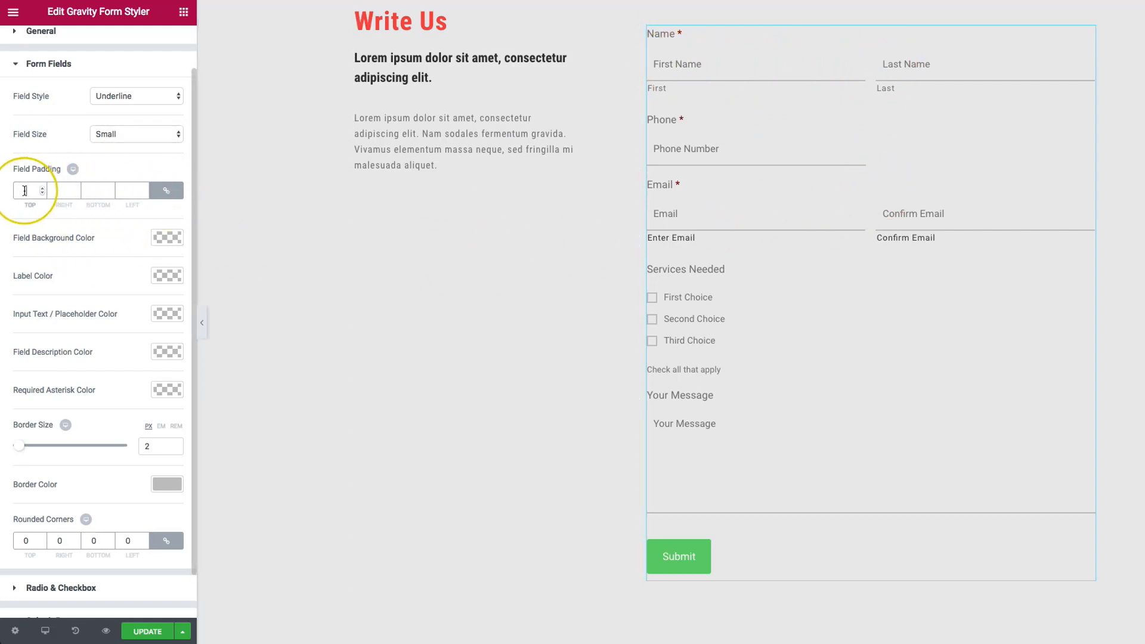
text(0)
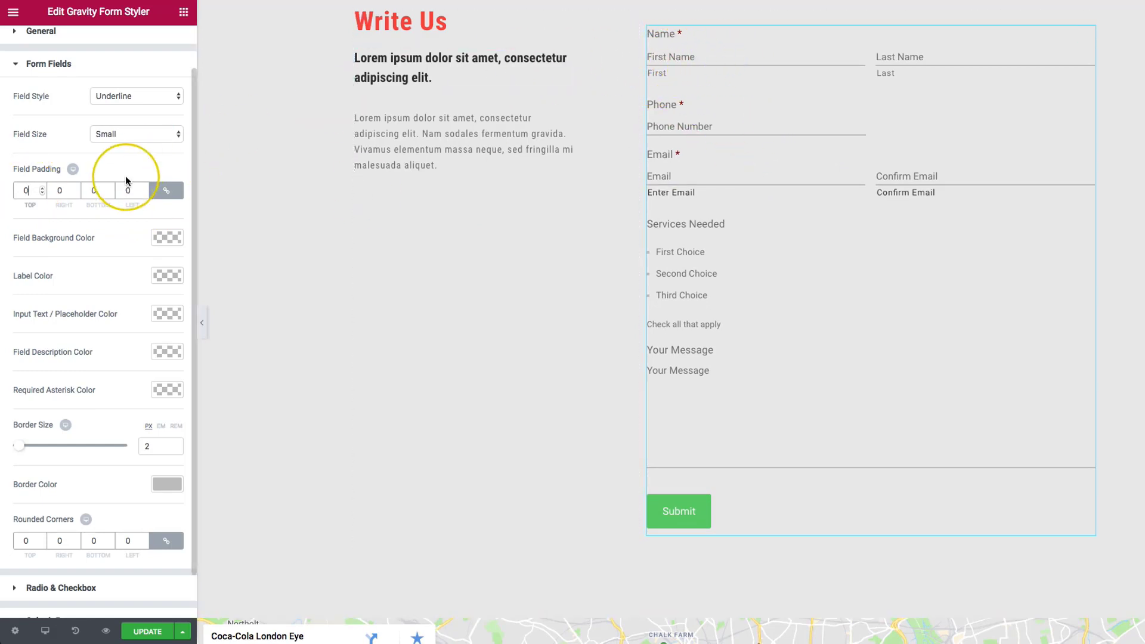
click(165, 189)
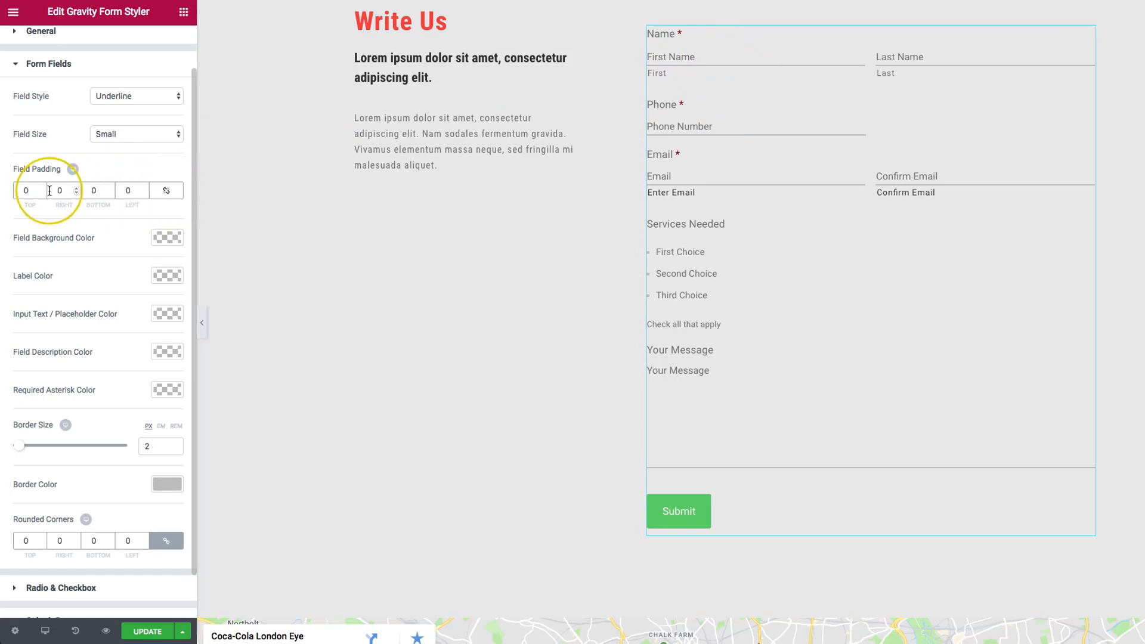
click(92, 191)
text(2)
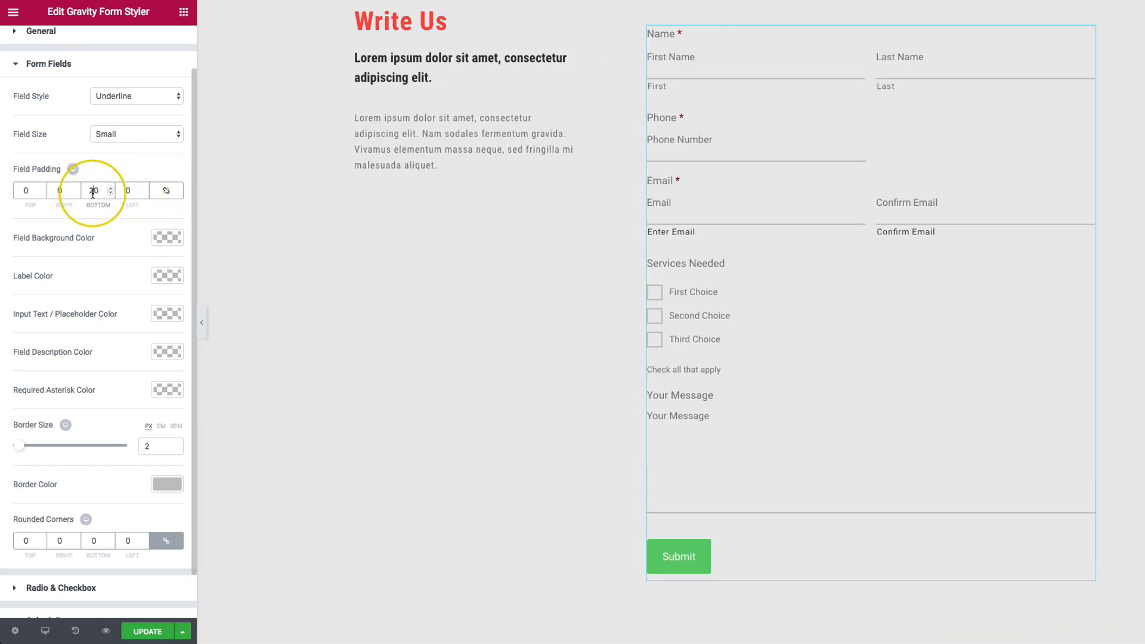
key(BackSpace)
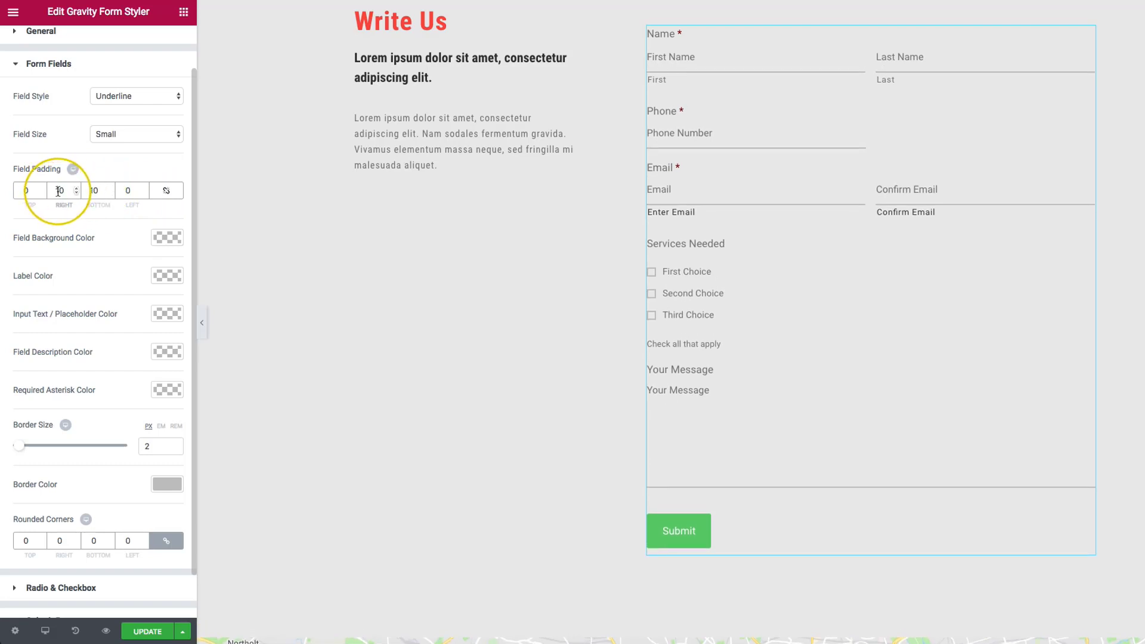
click(127, 190)
text(5)
key(BackSpace)
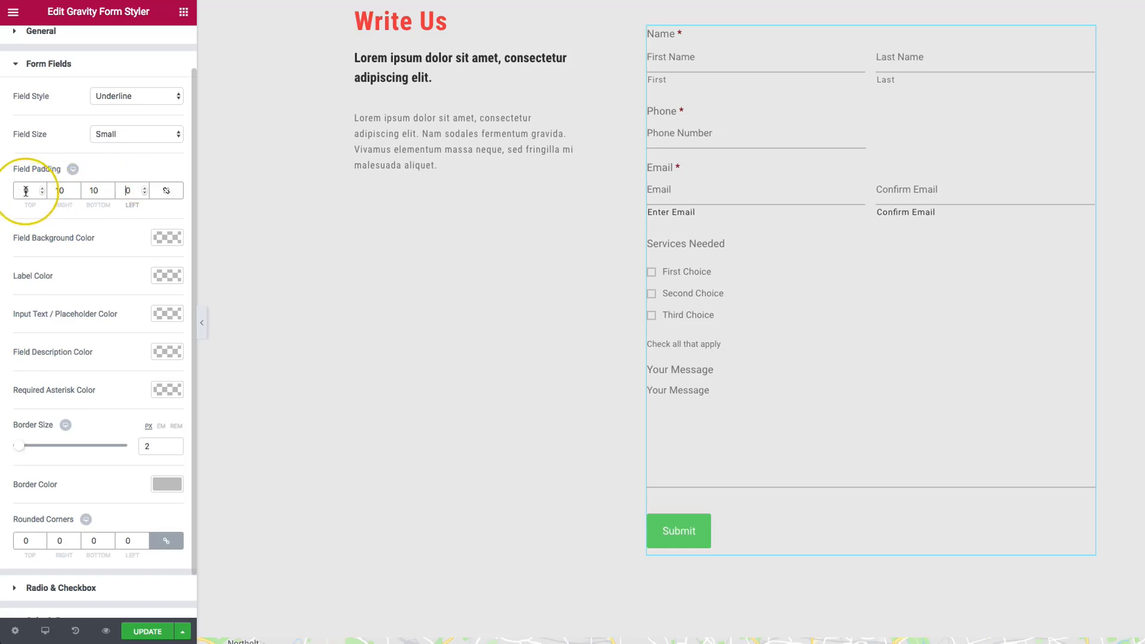
text(1)
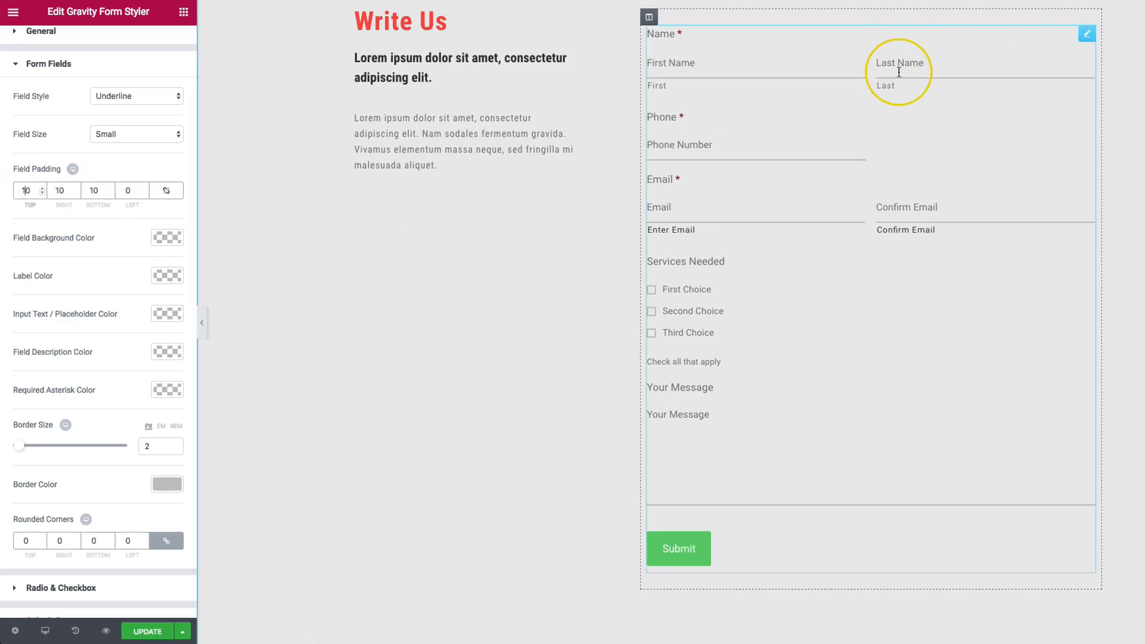
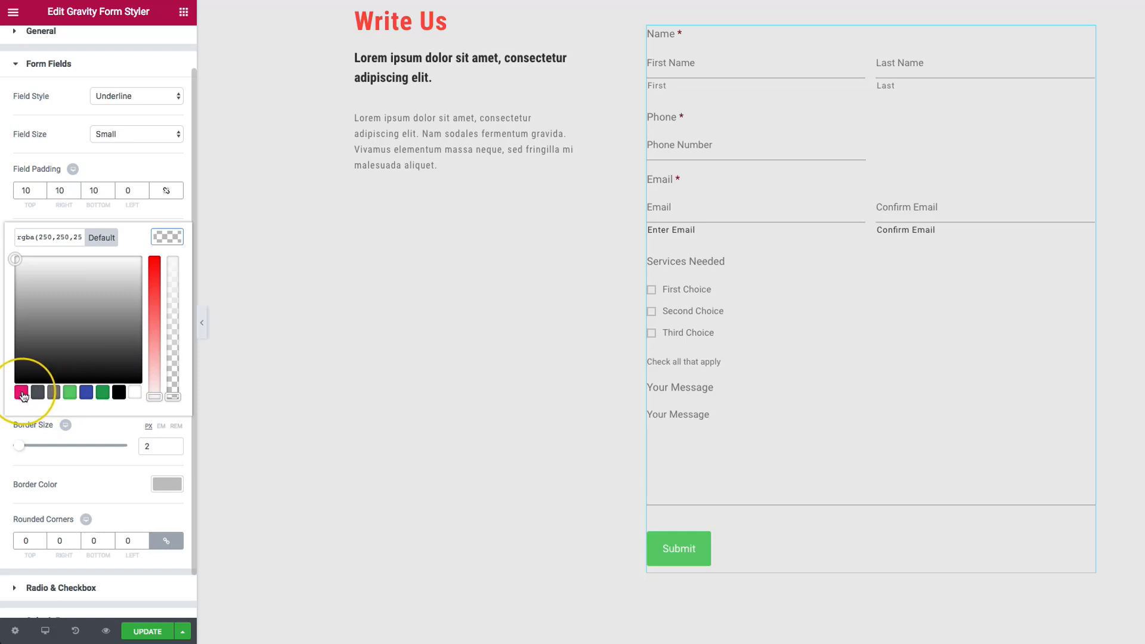
- Set the form fields' background color to the pink palette swatch at full opacity
drag(172, 395, 174, 251)
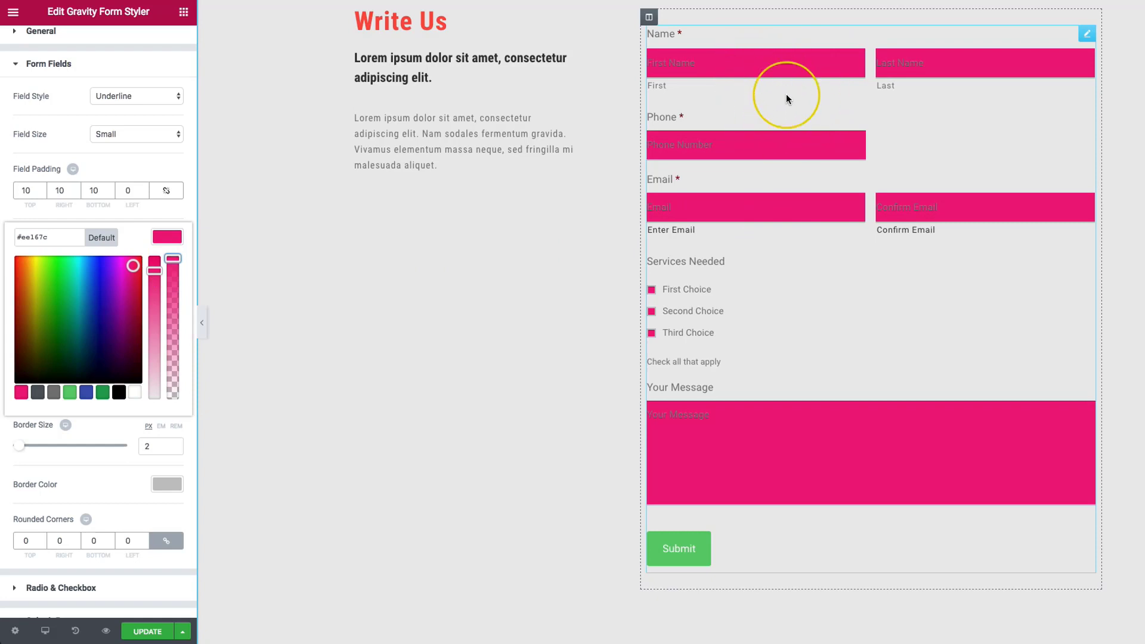
- Copy the text color code of the Write Us heading
scroll(720, 97, up, 2)
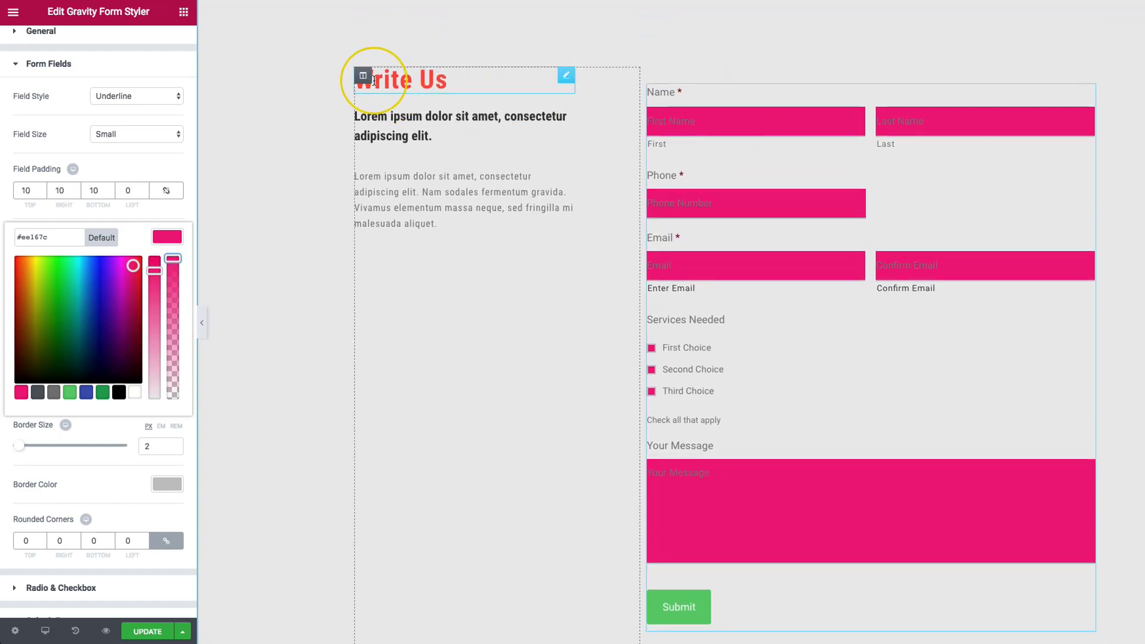
click(387, 81)
click(98, 44)
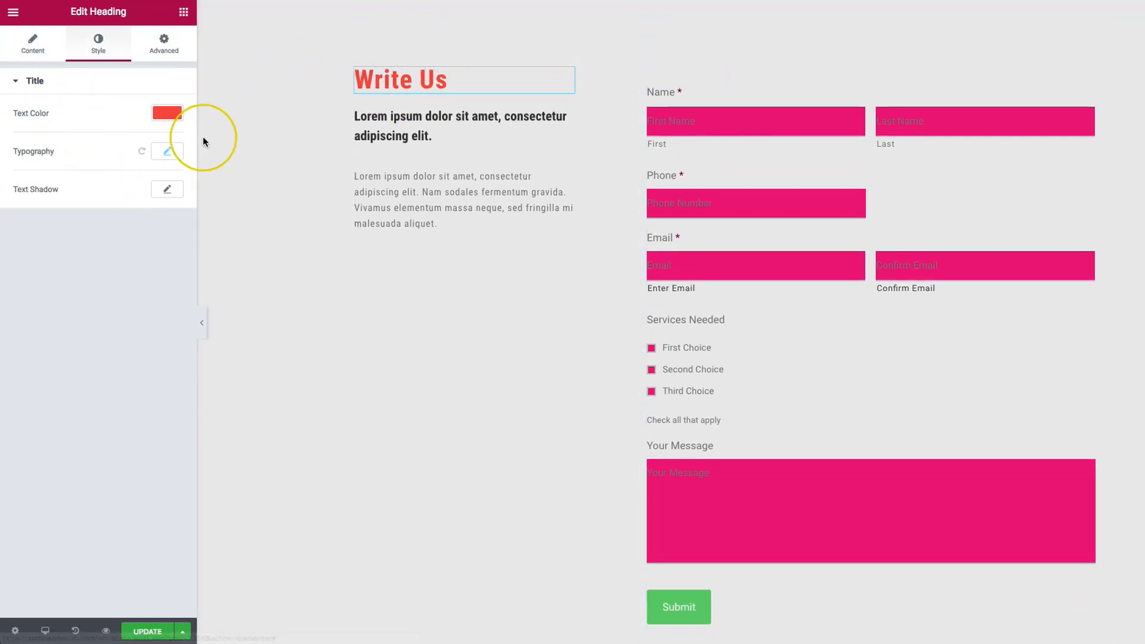
click(169, 113)
triple_click(65, 114)
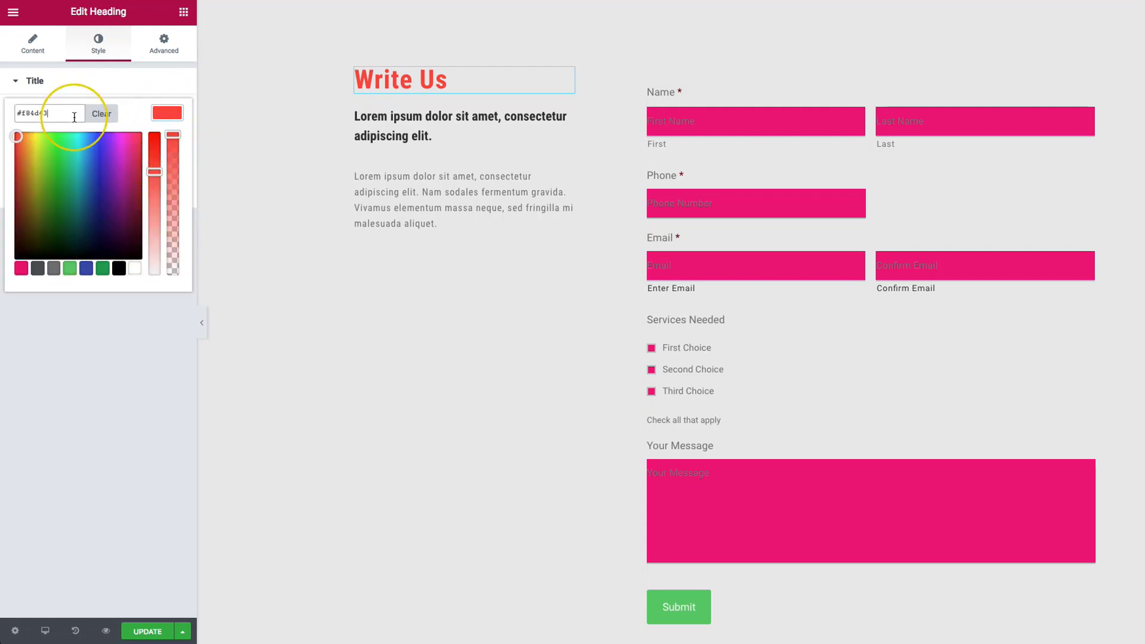
- Set the contact form's field background color to the copied heading color #f84d43
click(766, 146)
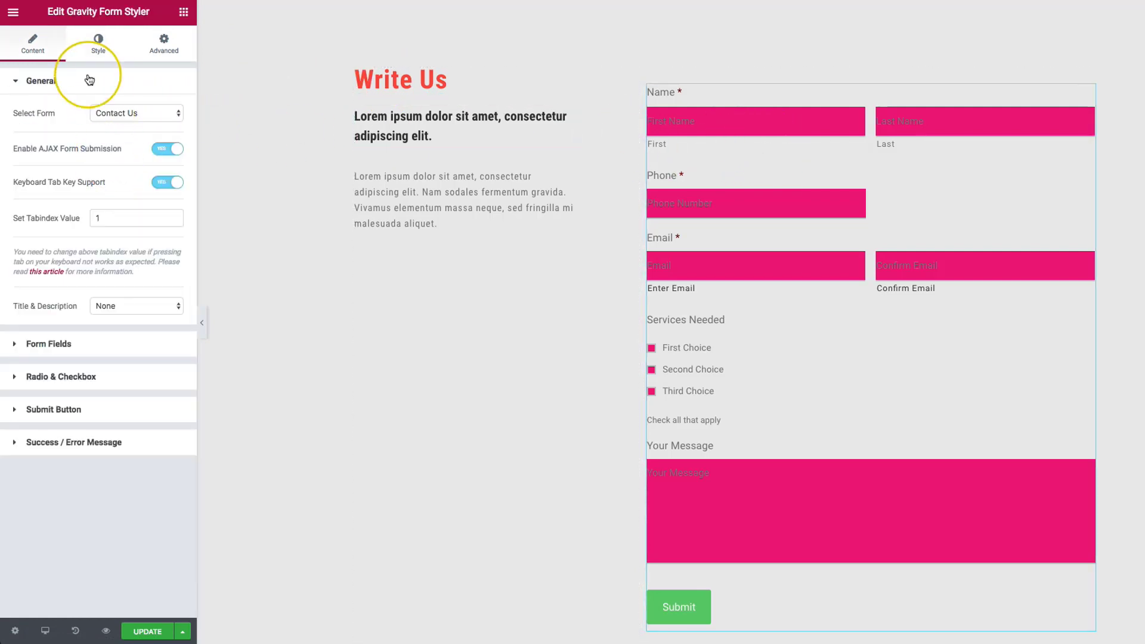
click(56, 343)
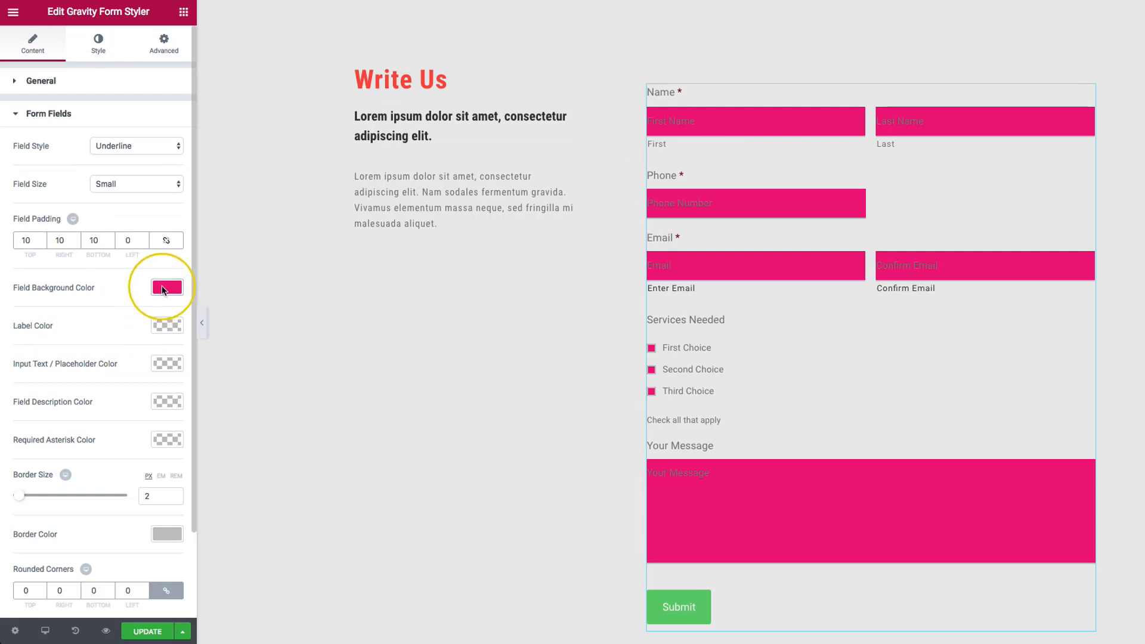
click(166, 286)
click(71, 291)
key(ctrl+v)
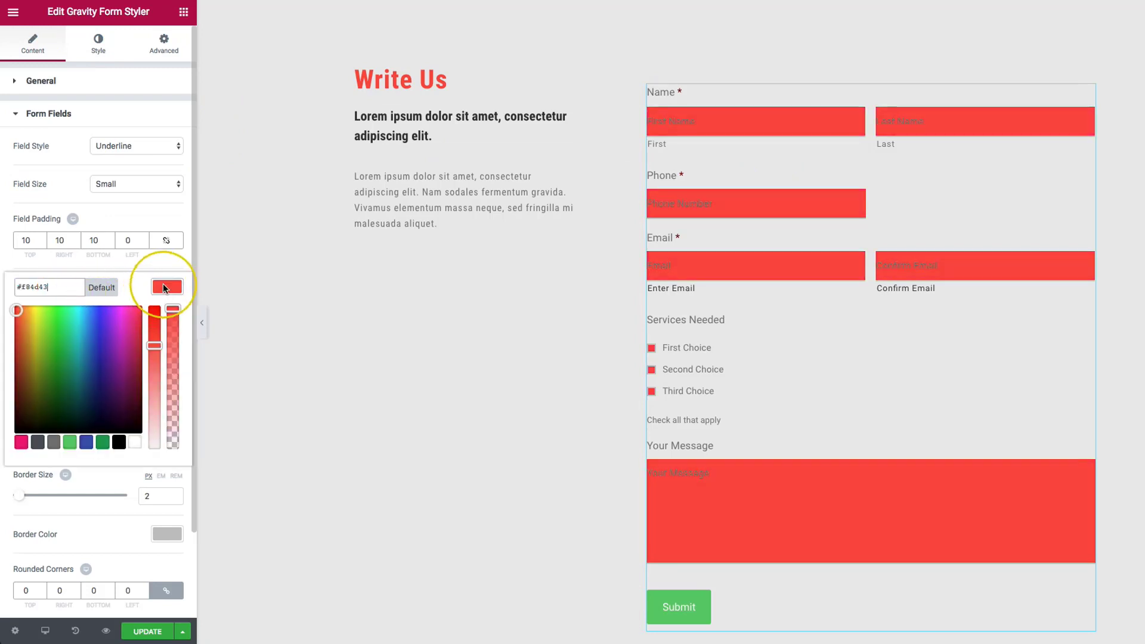
click(162, 284)
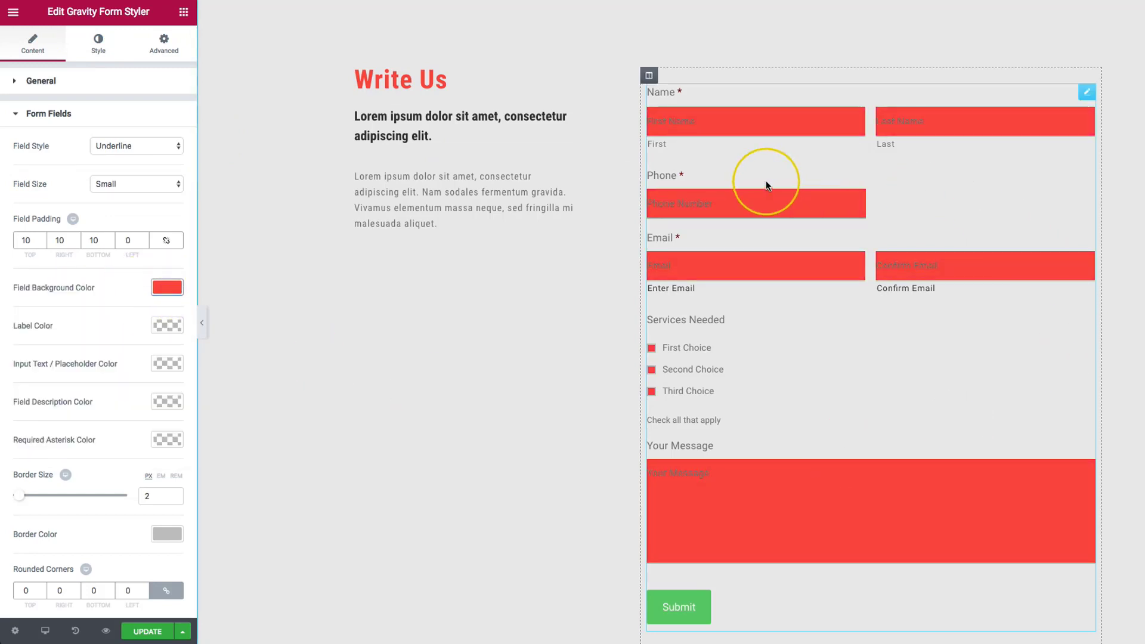
- Set the form fields' input text and placeholder color to white (#ffffff) at full opacity
scroll(771, 178, down, 1)
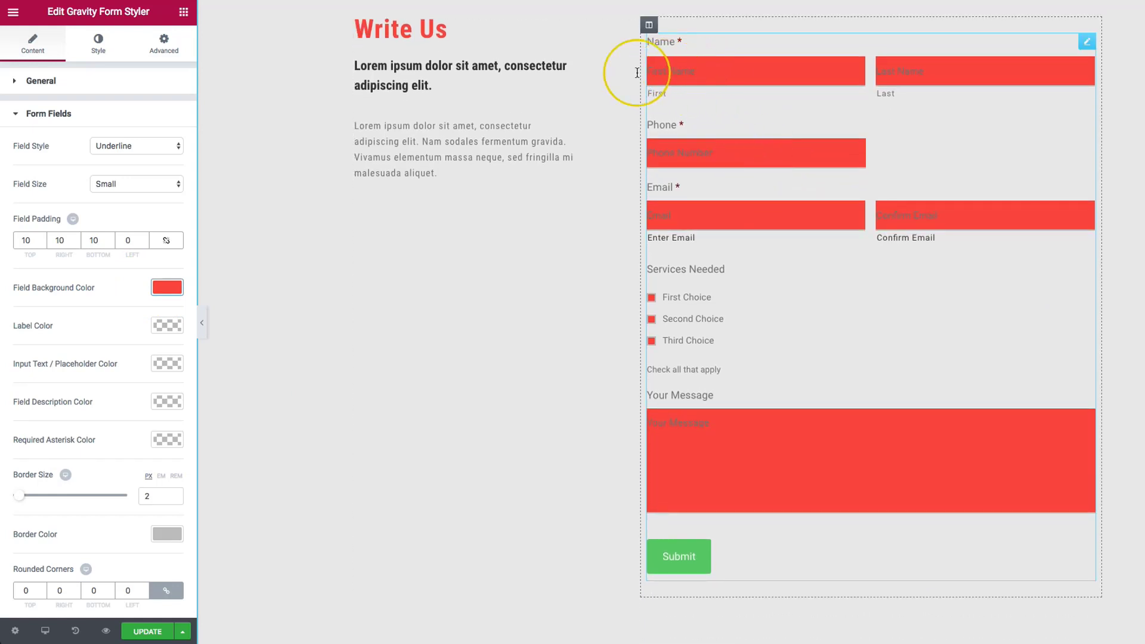
click(167, 363)
click(136, 520)
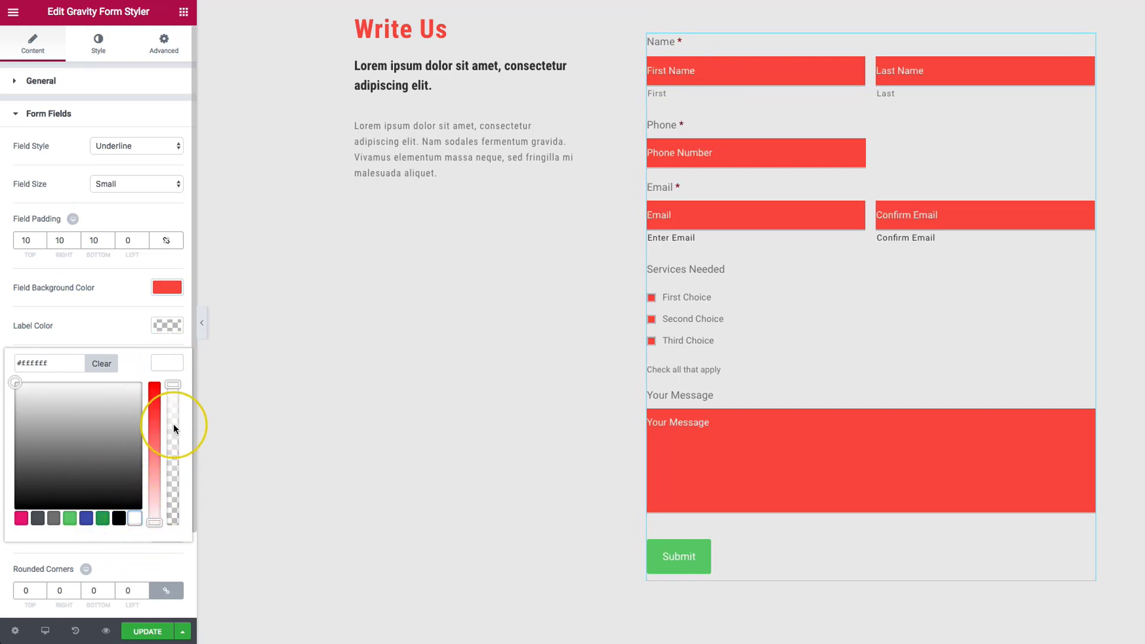
drag(172, 384, 174, 510)
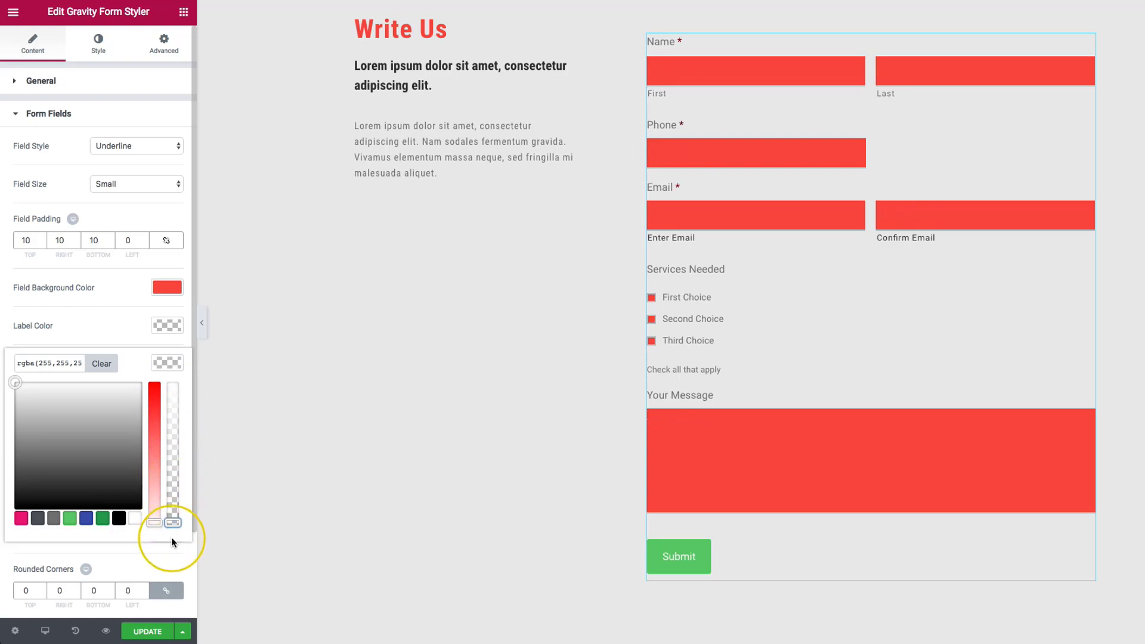
drag(173, 523, 174, 379)
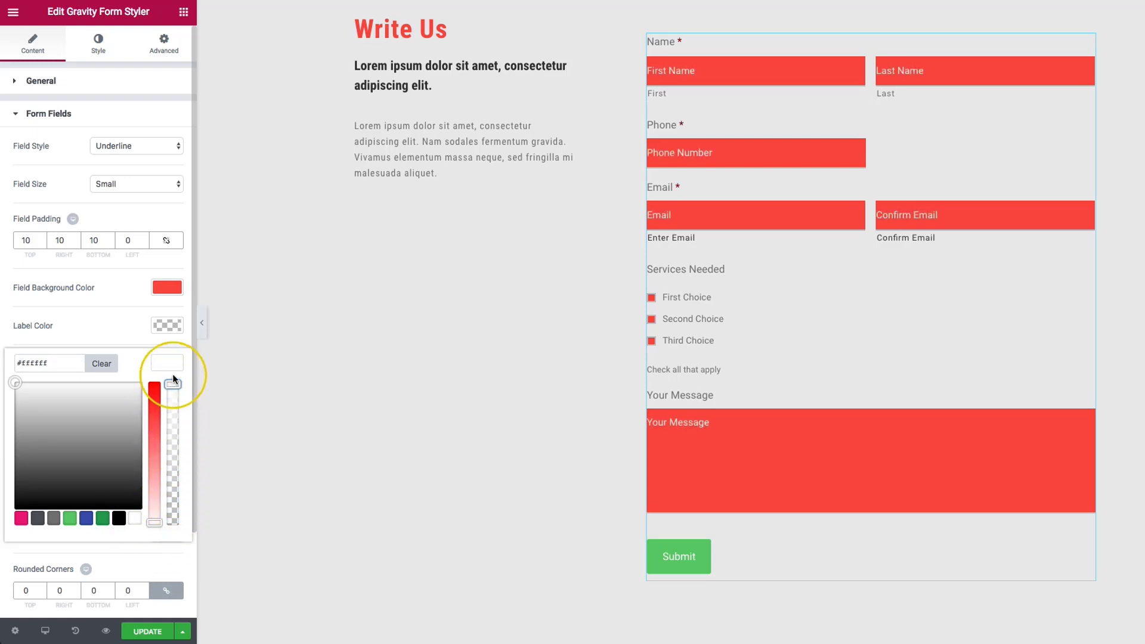
- Switch the field style to Box and link the field padding so all four sides are 10
click(117, 149)
click(103, 130)
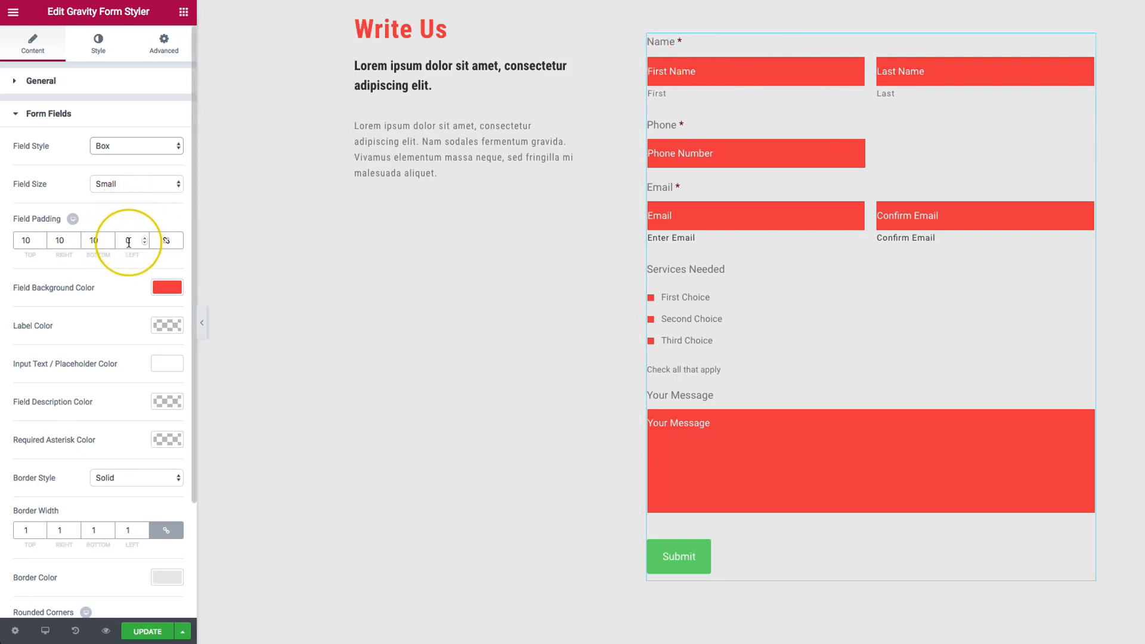
click(167, 241)
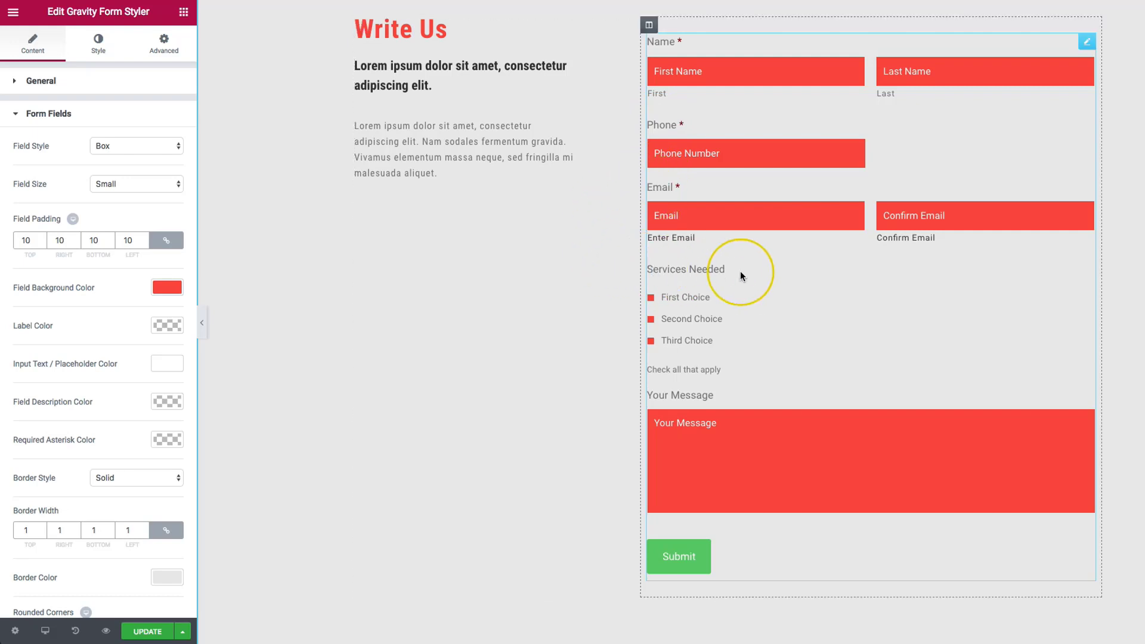
- Try the grey, green and blue palette swatches for the form's label color and settle on black (#000000) at full opacity
scroll(98, 307, down, 3)
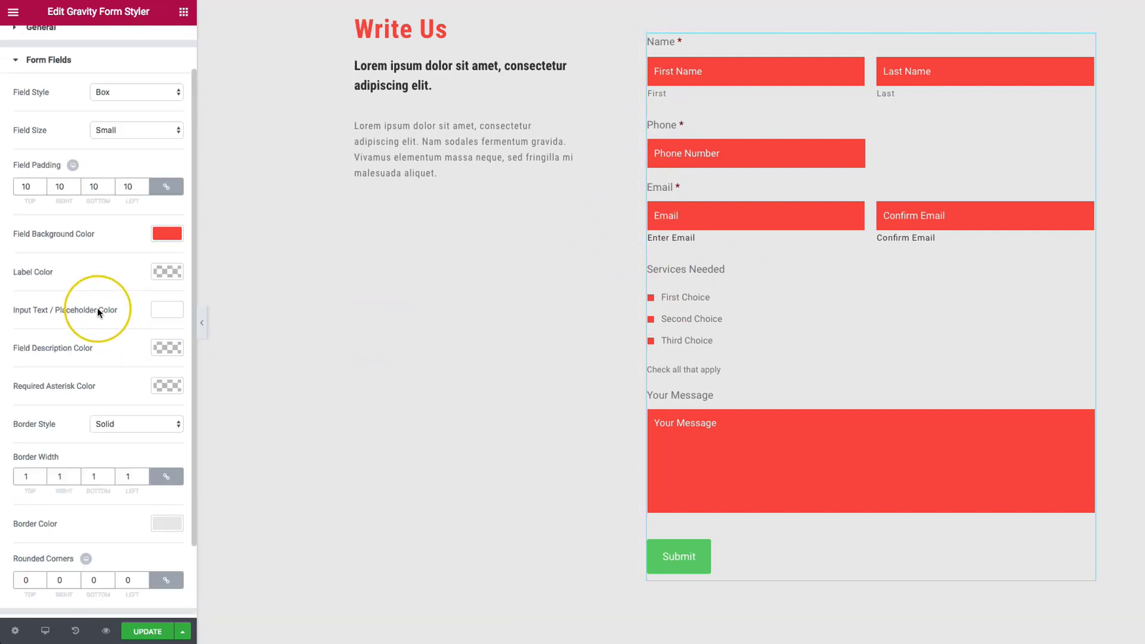
click(165, 241)
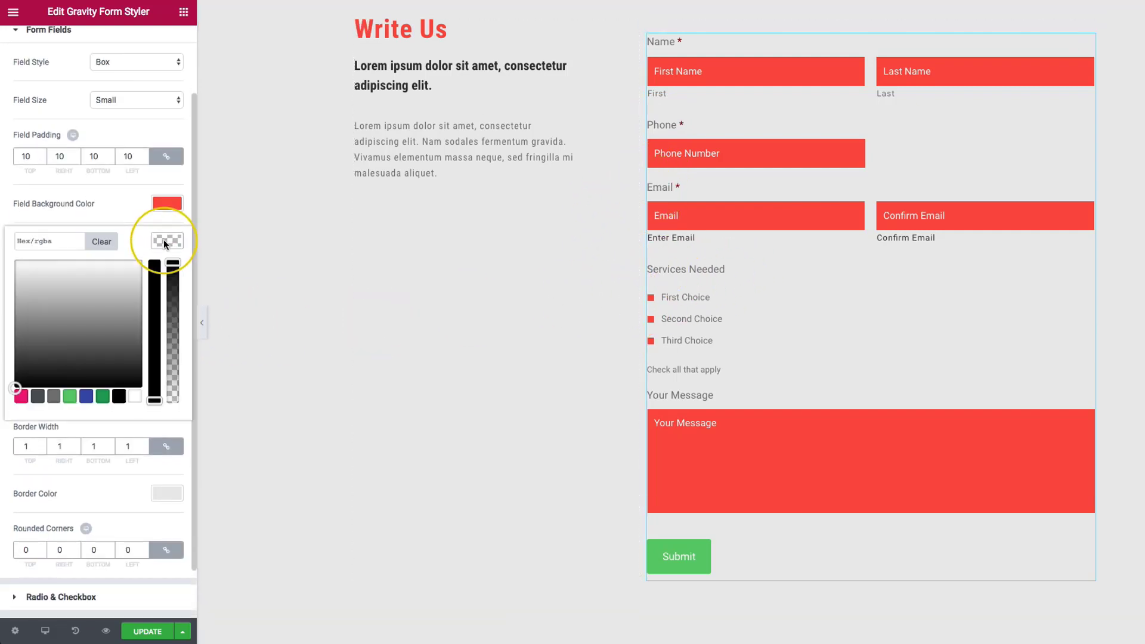
click(36, 396)
click(54, 396)
click(70, 397)
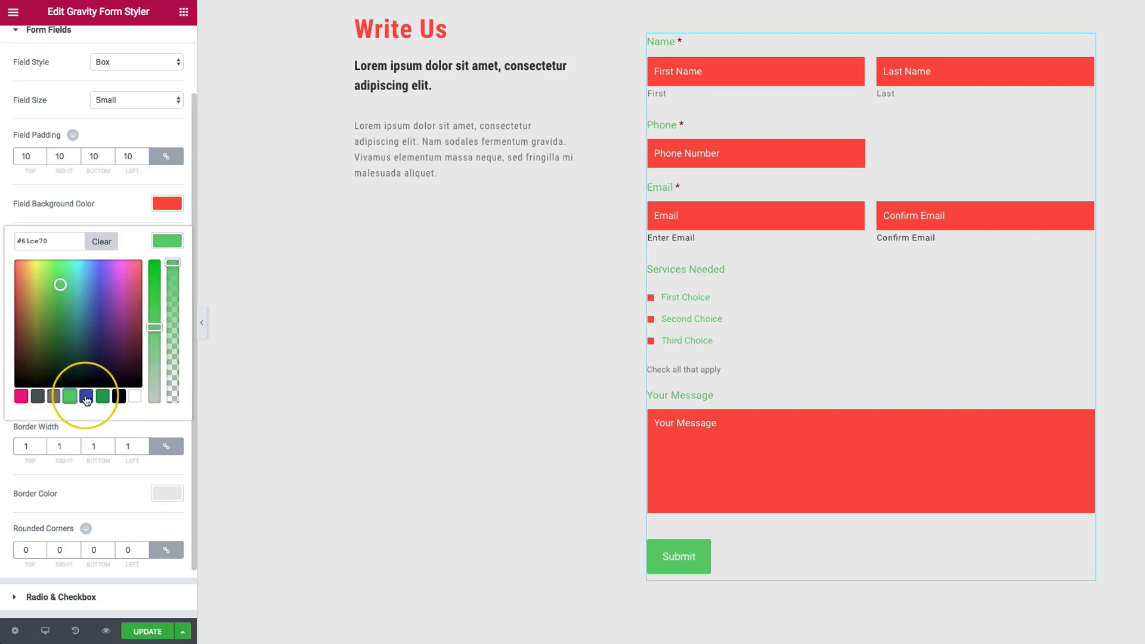
click(86, 396)
click(103, 398)
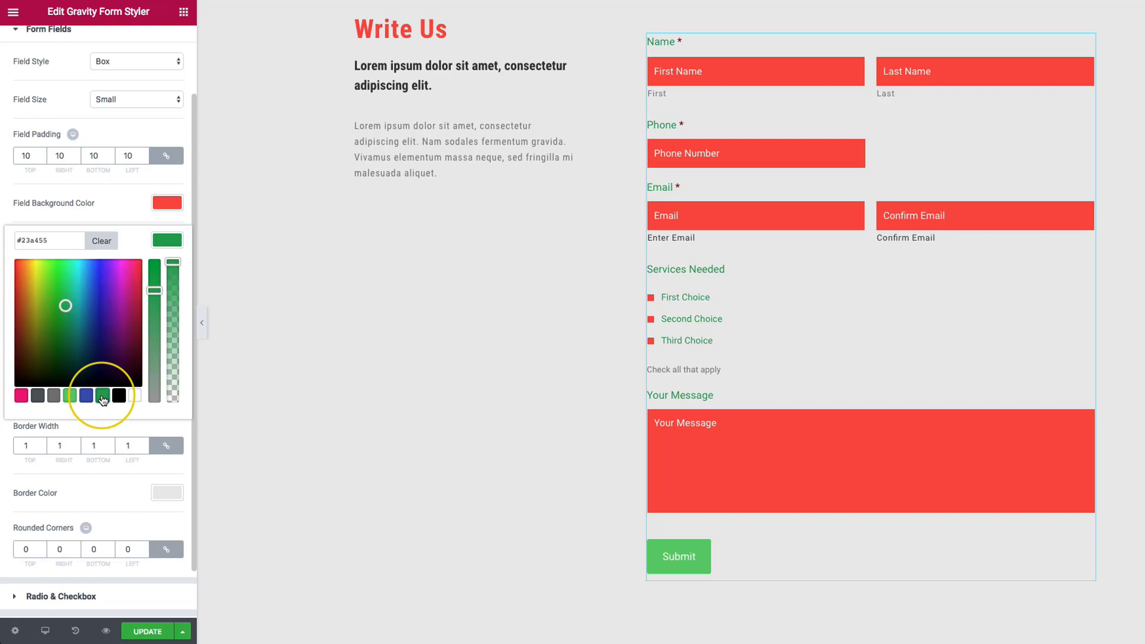
click(118, 397)
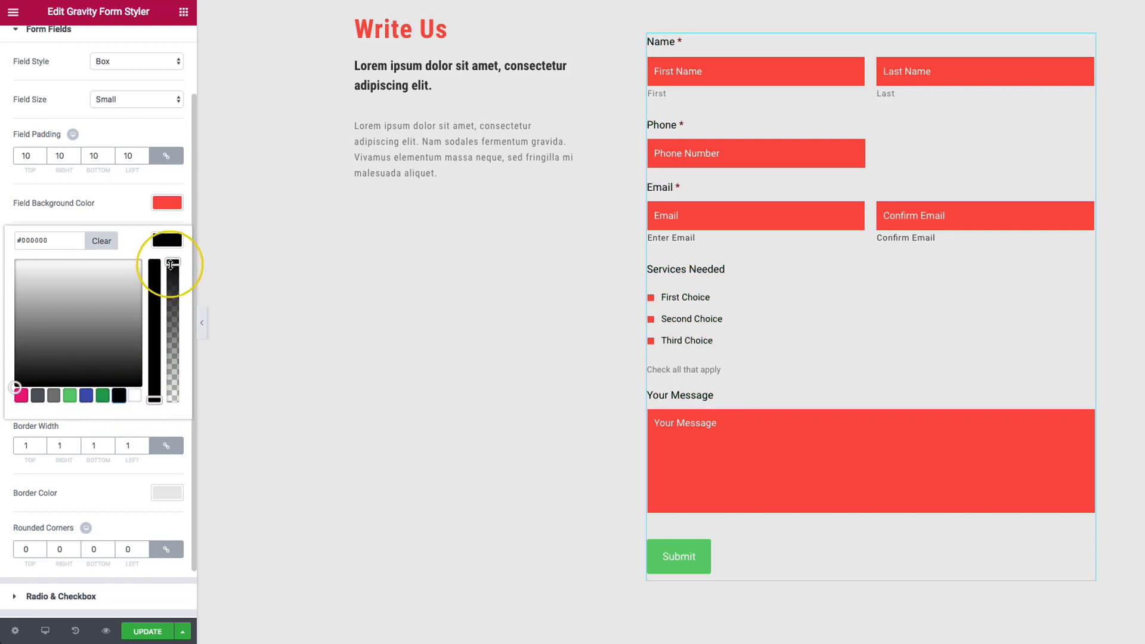
mouse_move(172, 263)
mouse_down()
mouse_move(172, 417)
mouse_move(170, 254)
mouse_up()
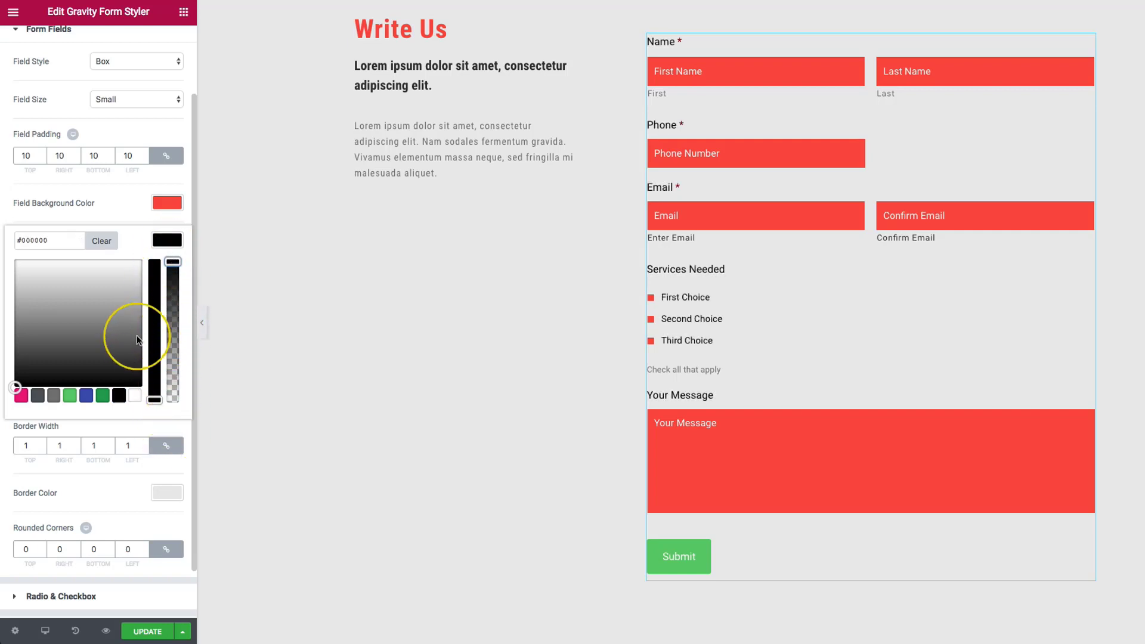
click(119, 399)
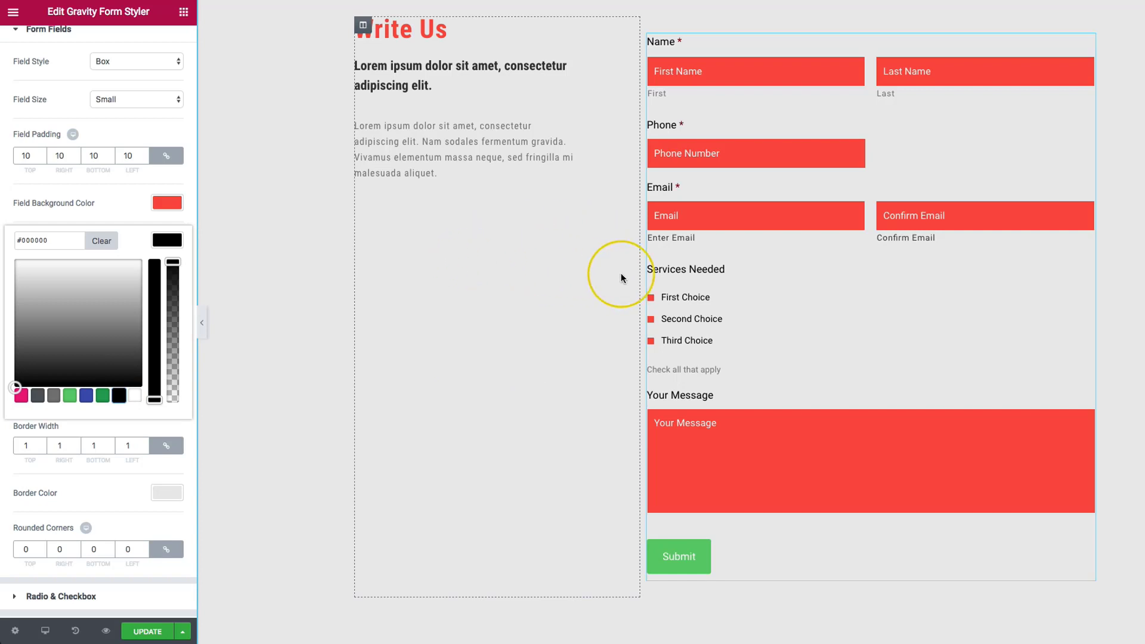
scroll(621, 273, down, 1)
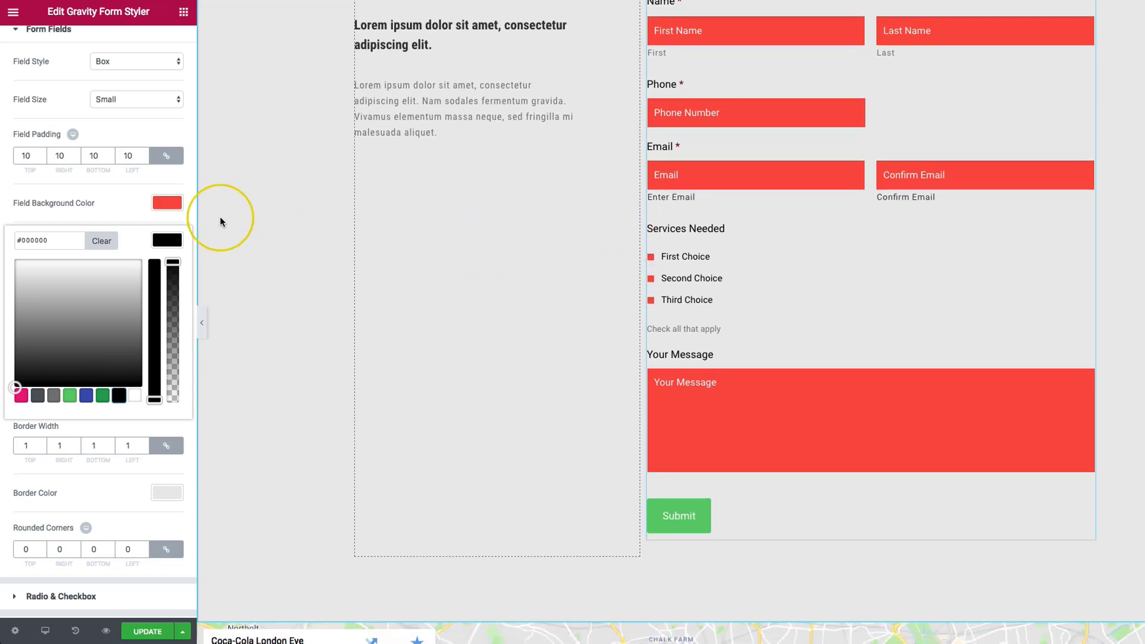
click(114, 203)
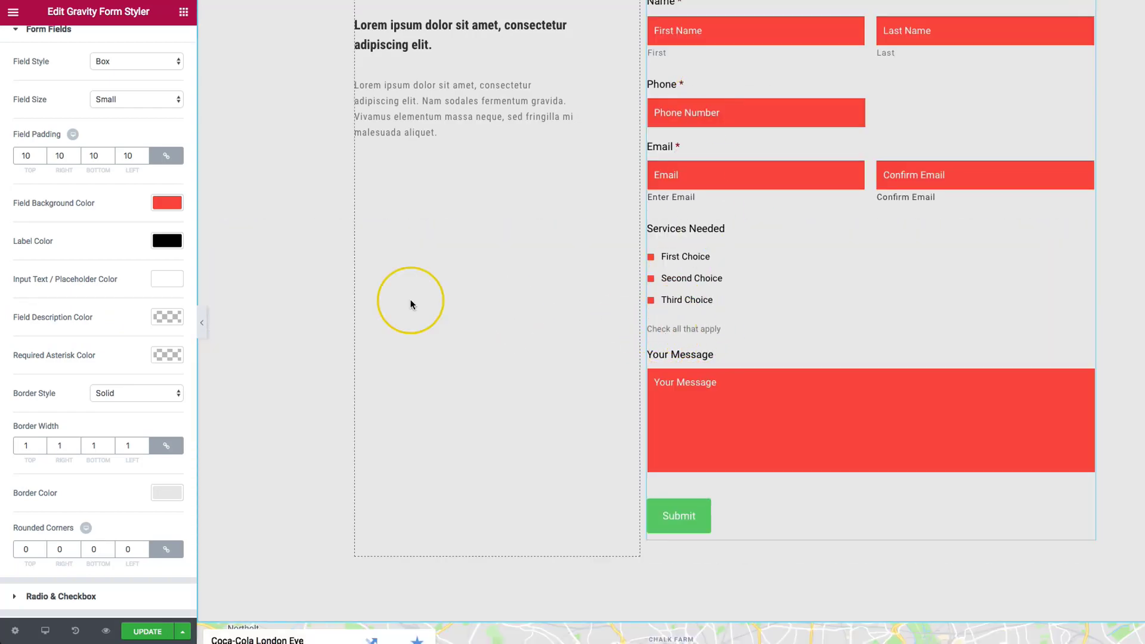
- Set the field description color to the black palette swatch (#000000)
click(175, 319)
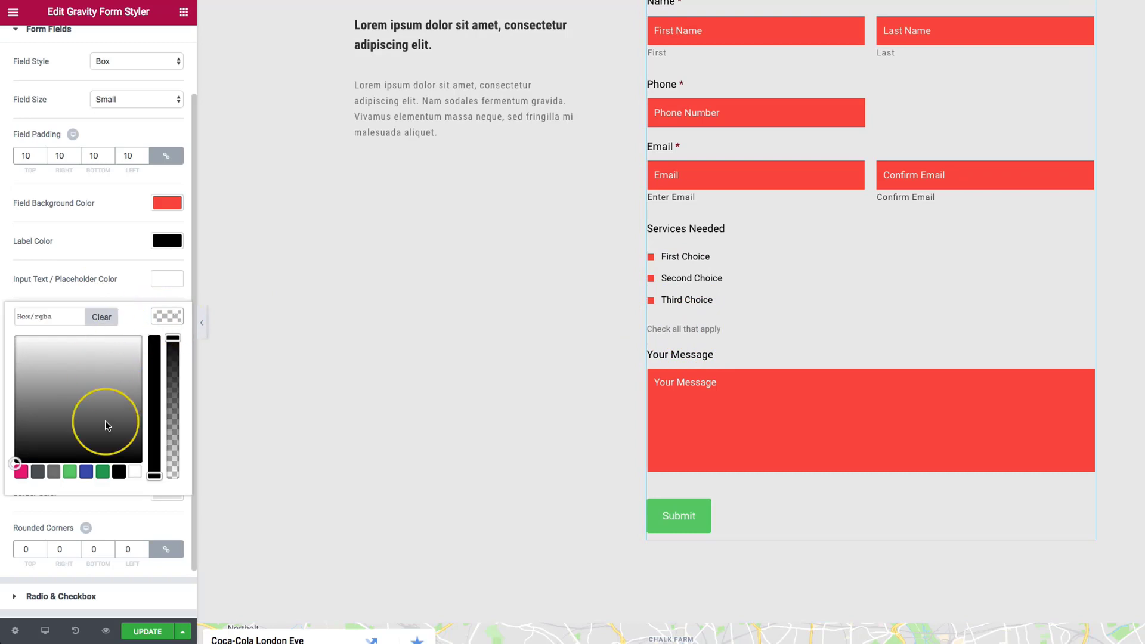
click(119, 471)
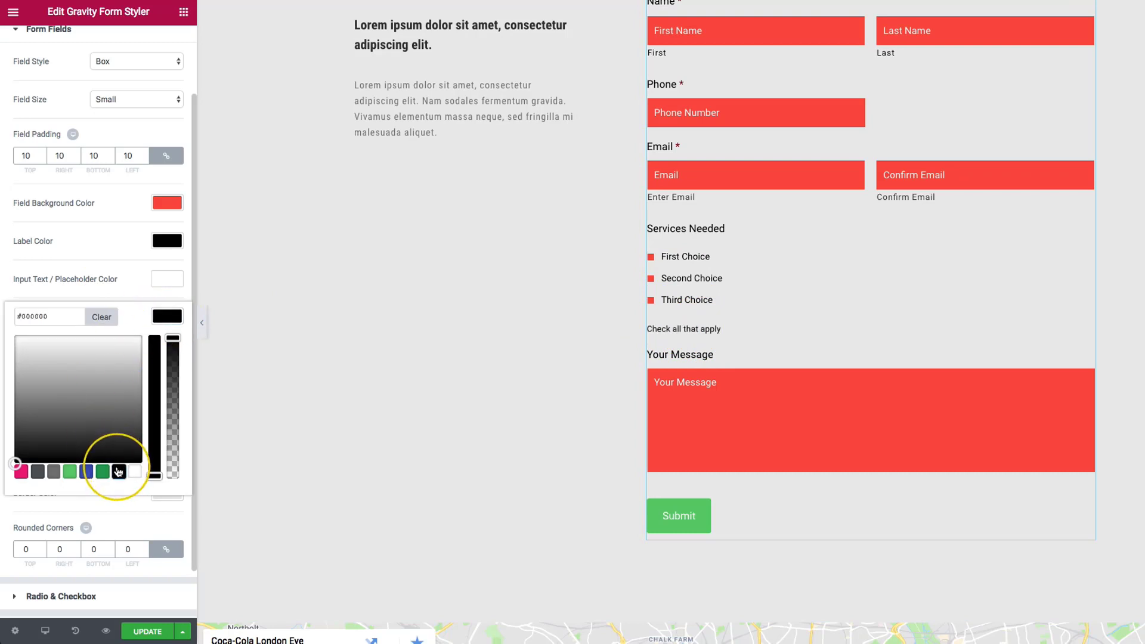
click(161, 318)
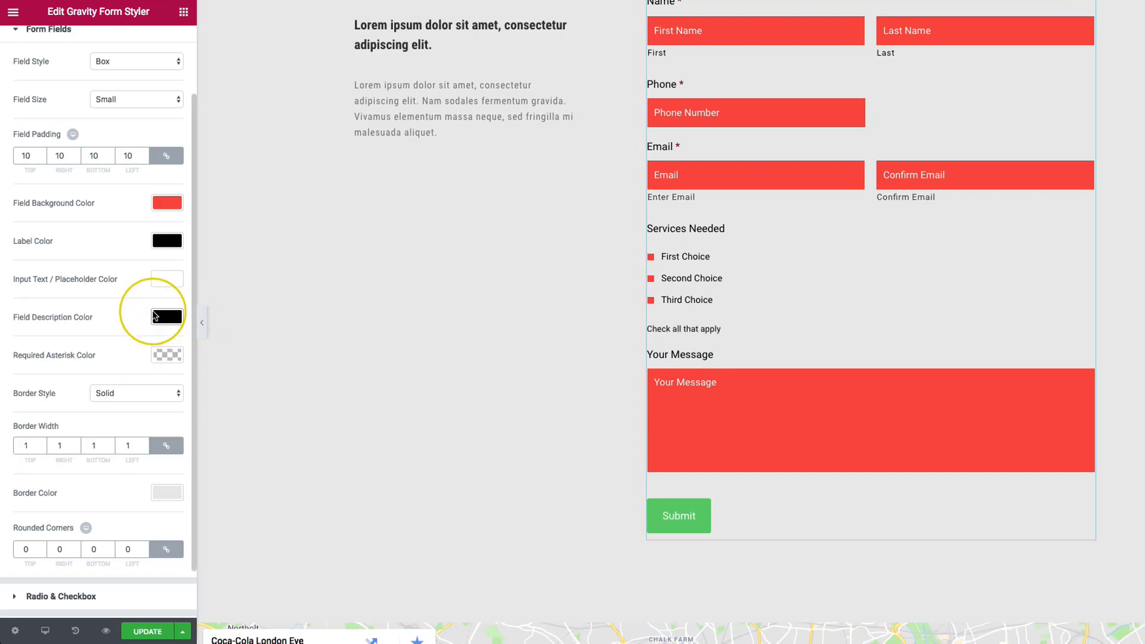
- Try a magenta hue for the required asterisk color and settle on near-black #0c0000
scroll(60, 287, down, 2)
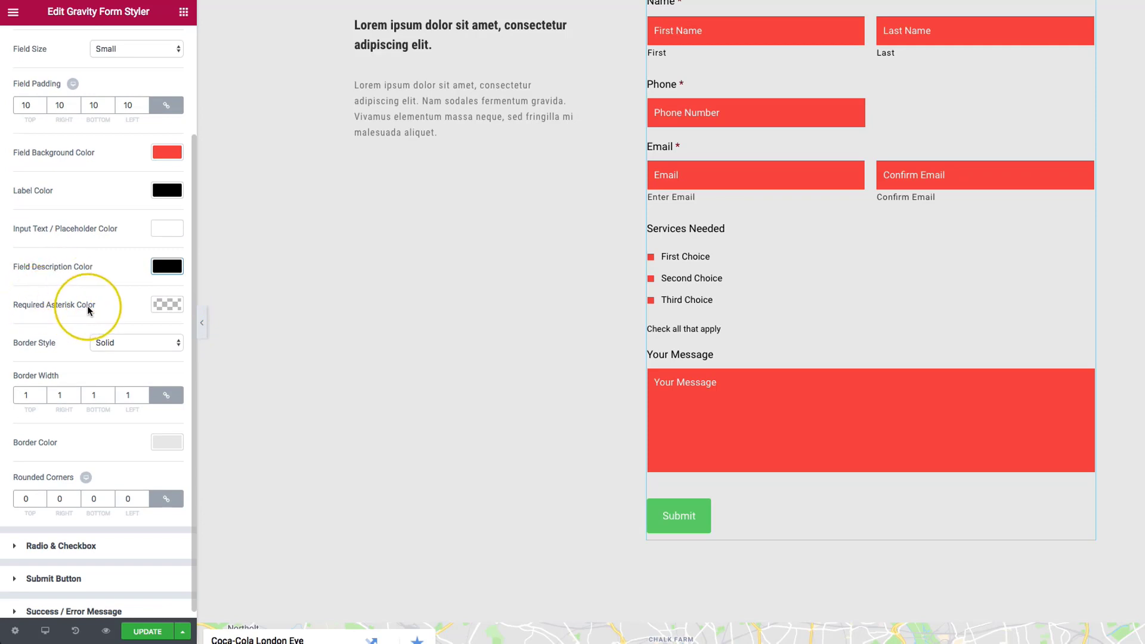
scroll(667, 346, up, 3)
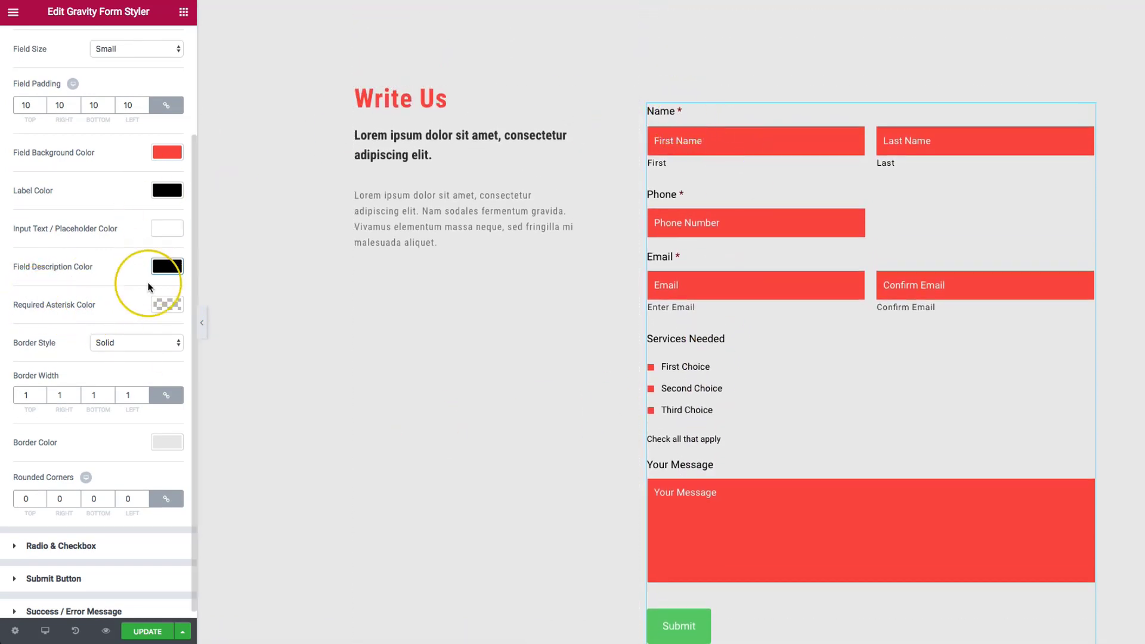
click(156, 304)
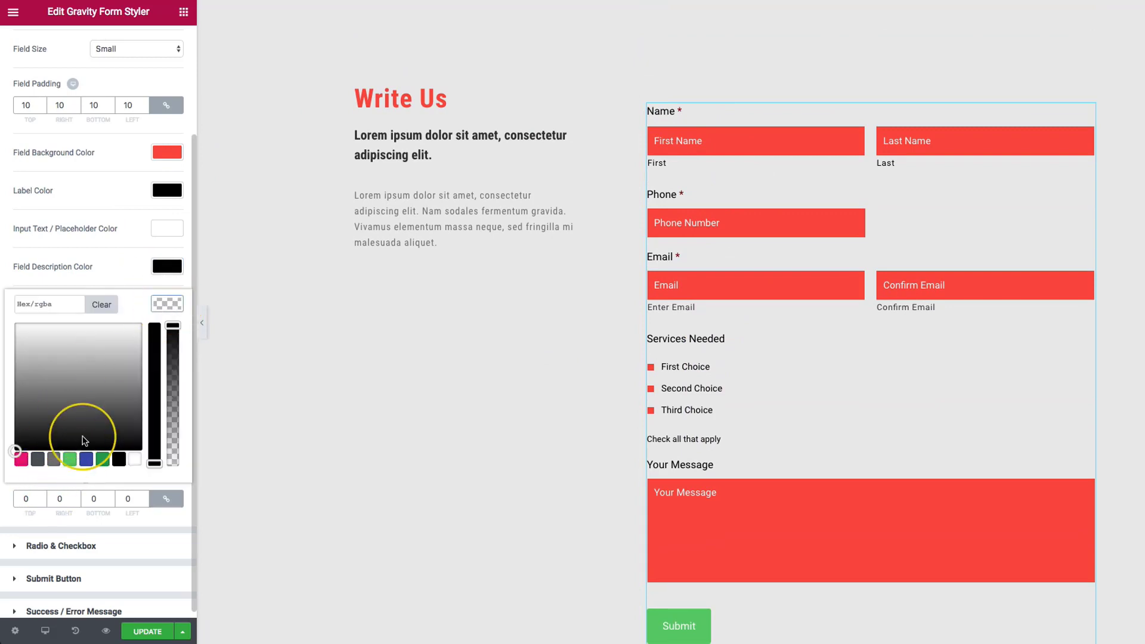
drag(152, 400, 154, 325)
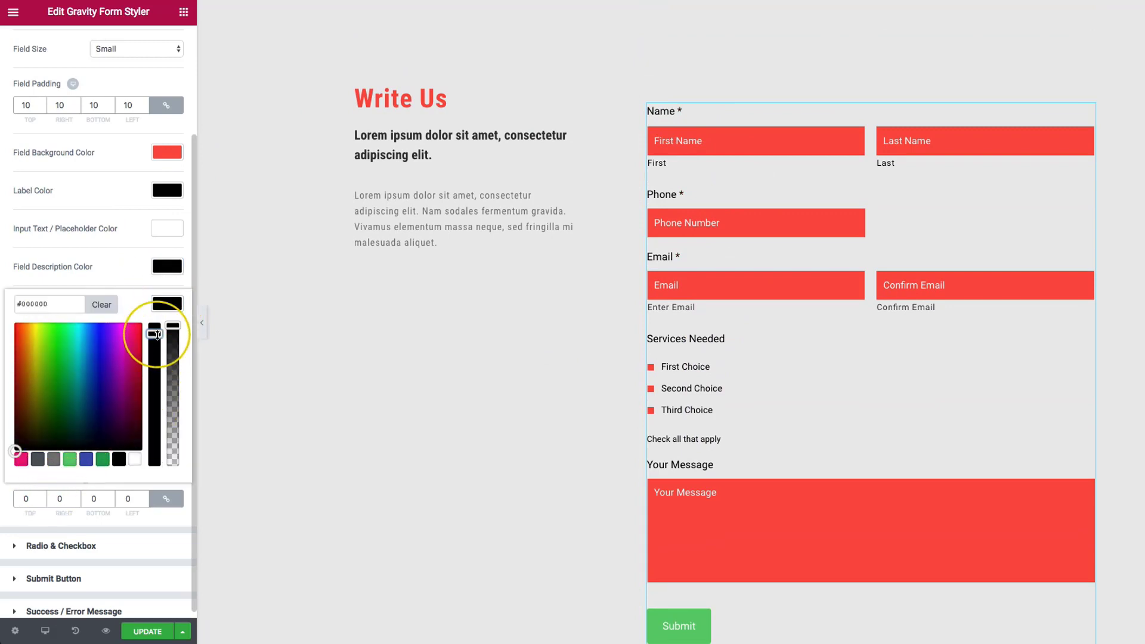
click(20, 331)
drag(18, 331, 121, 331)
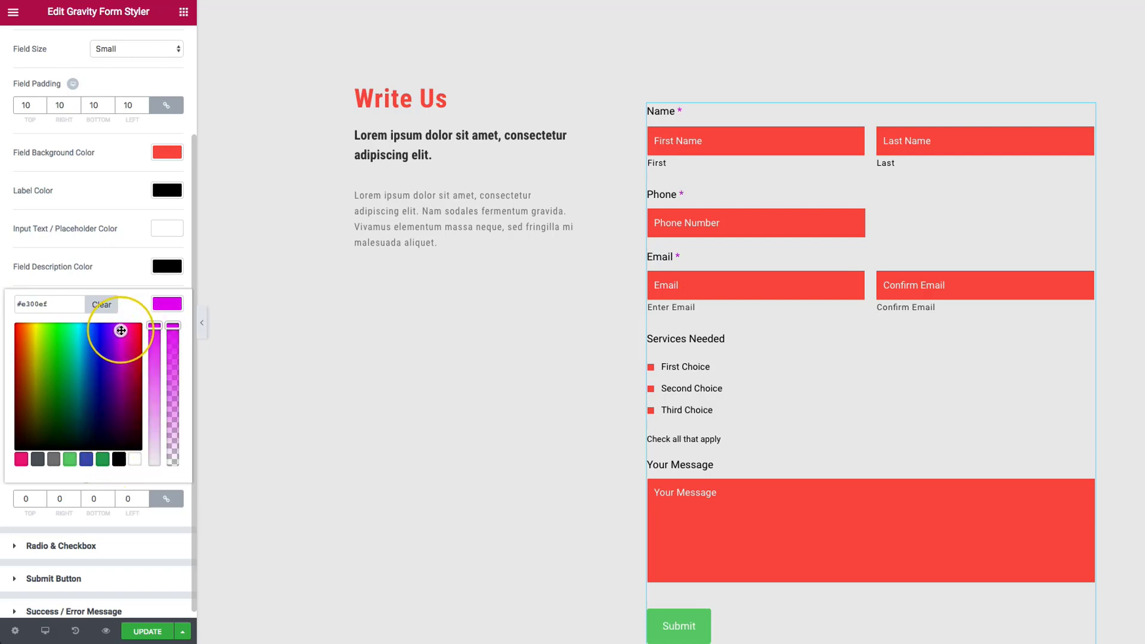
drag(121, 330, 13, 455)
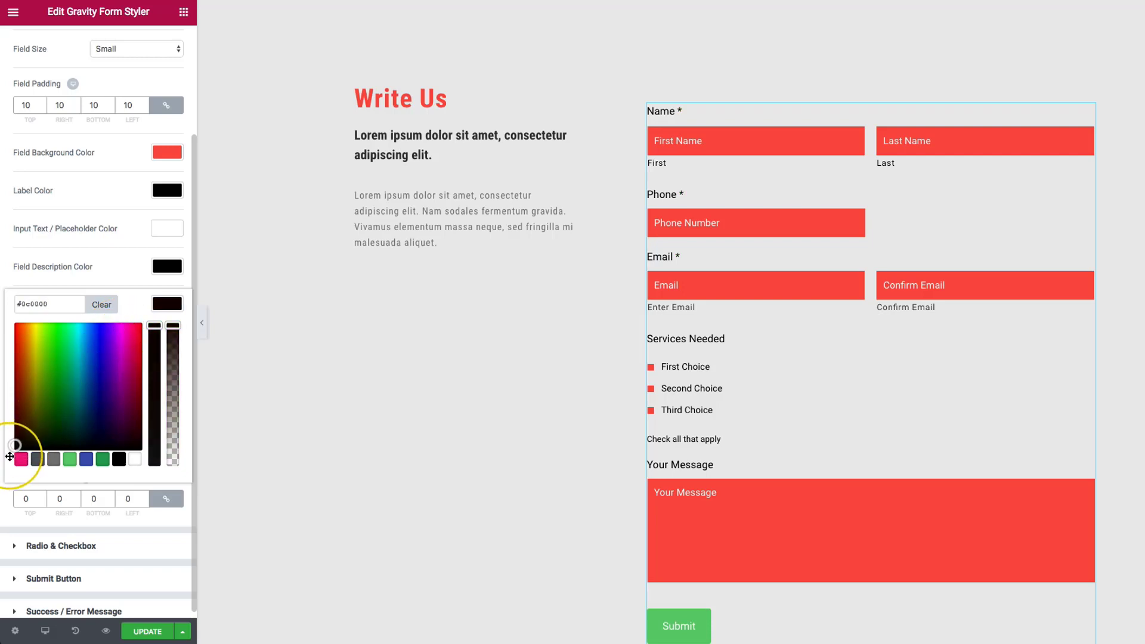
click(4, 458)
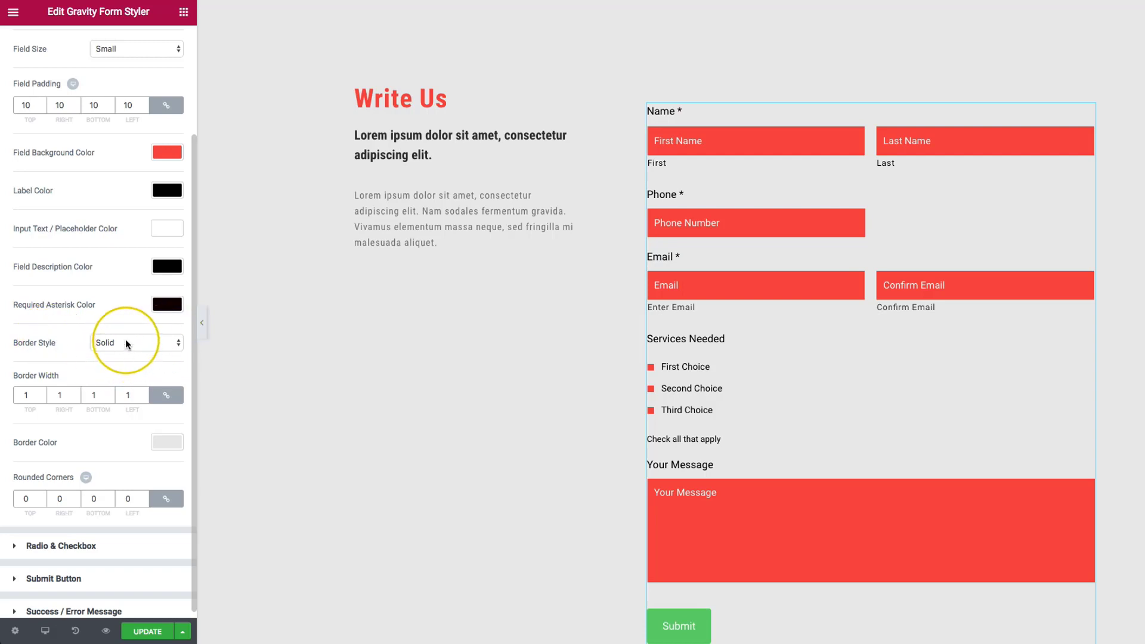
- Keep the fields' border style Solid, set the border width to 5 on all sides and the border color to black (#000000)
scroll(826, 336, down, 1)
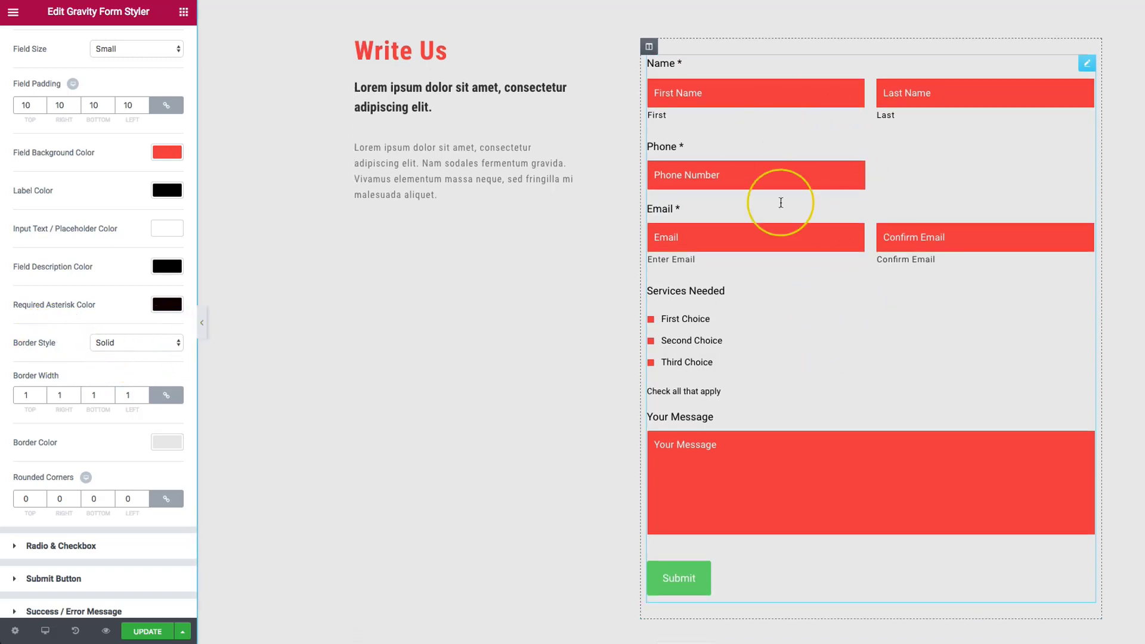
scroll(109, 321, down, 1)
click(109, 336)
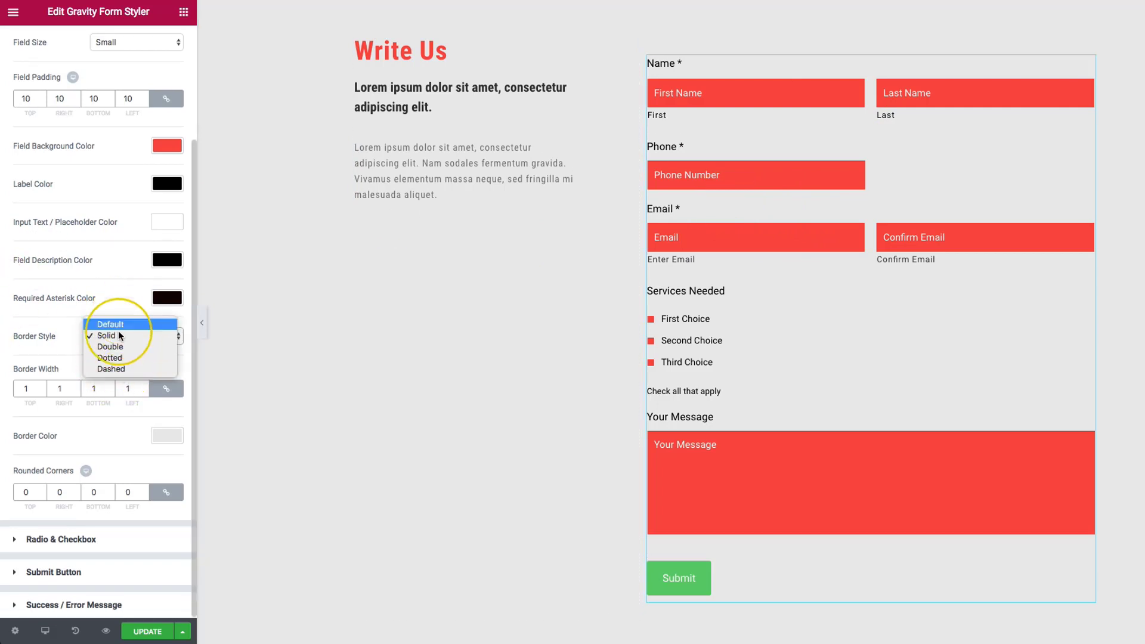
click(63, 328)
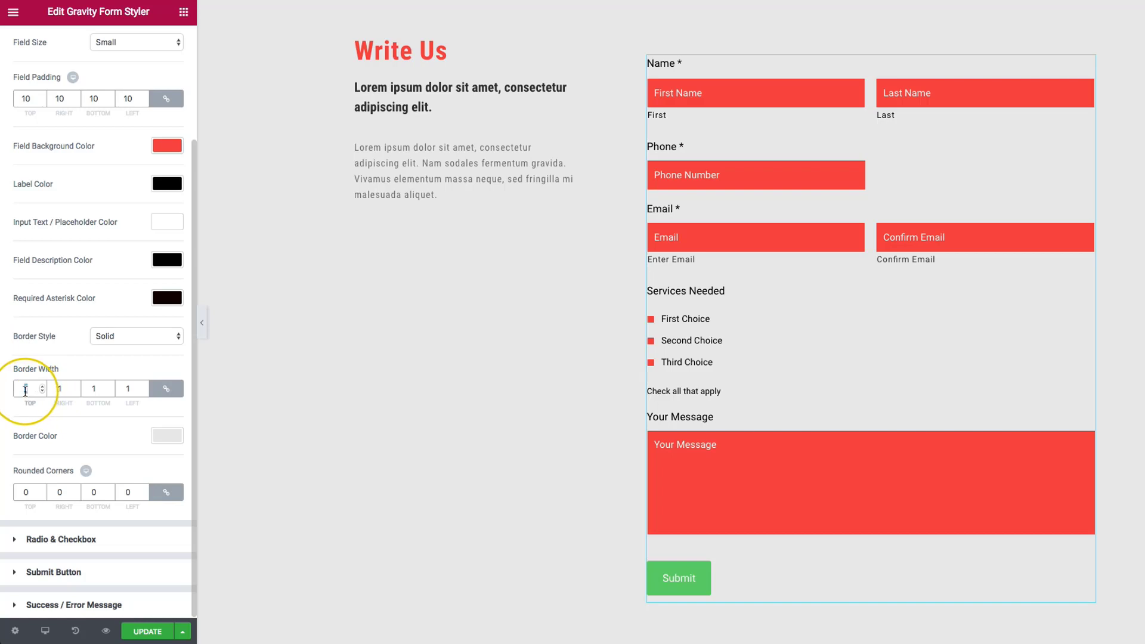
text(5)
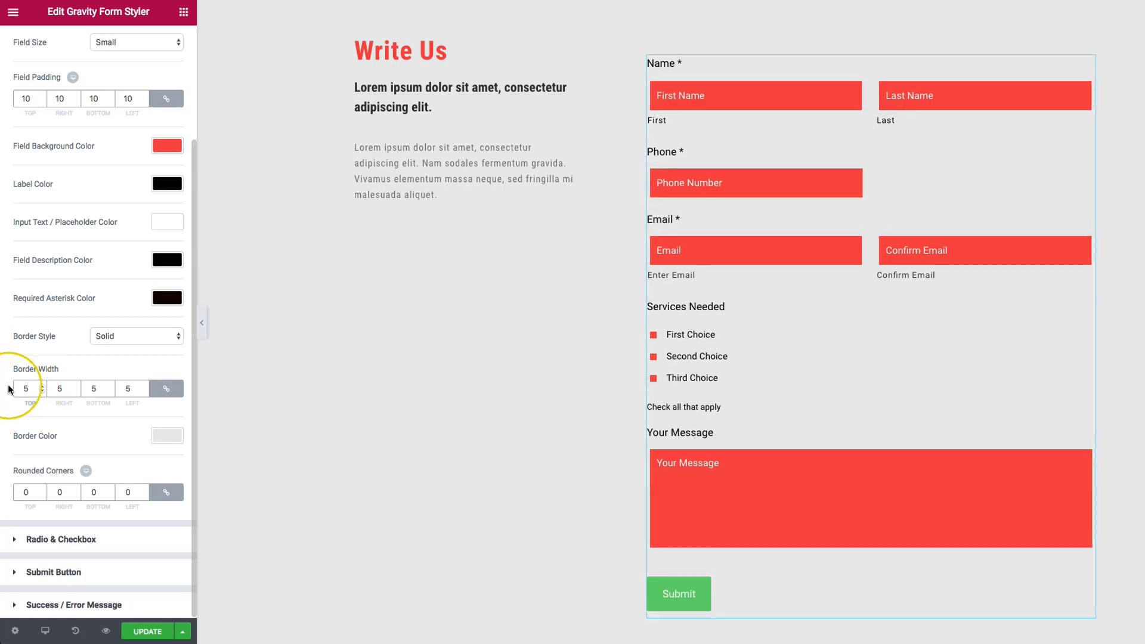
click(176, 439)
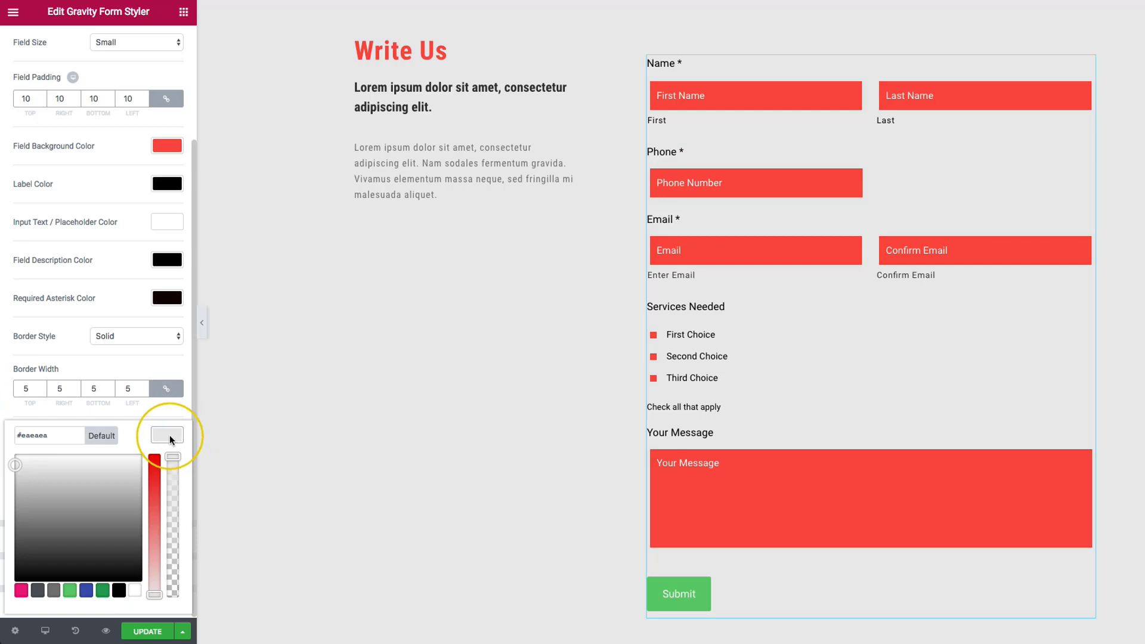
click(119, 591)
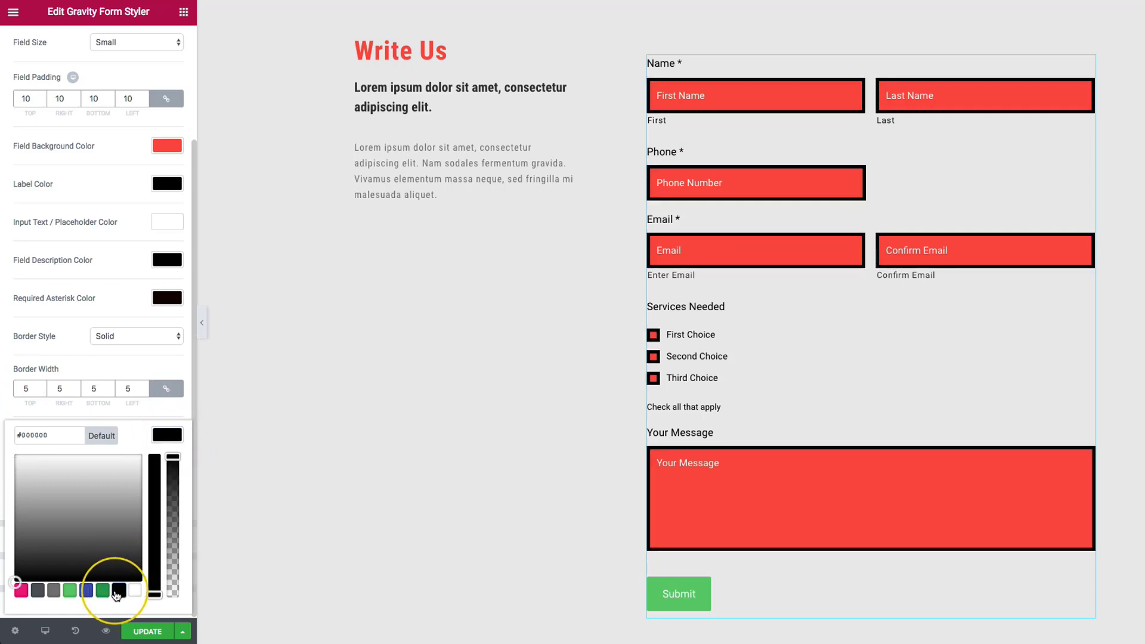
click(162, 434)
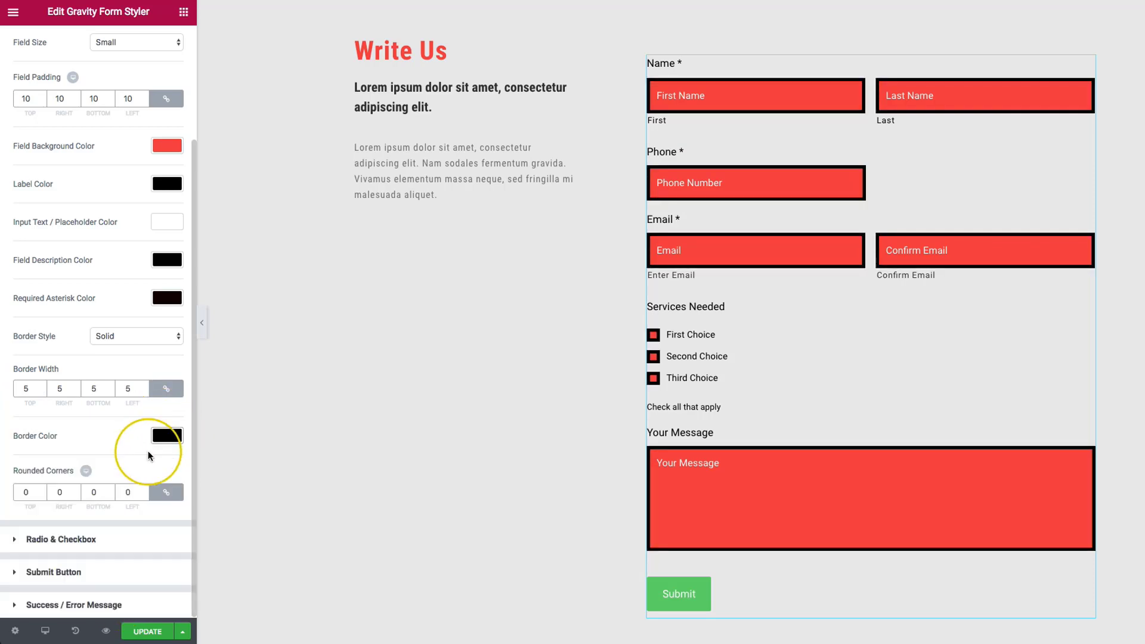
- Reduce the fields' border width, trying 1 and settling on 2 for all sides
double_click(25, 389)
text(2)
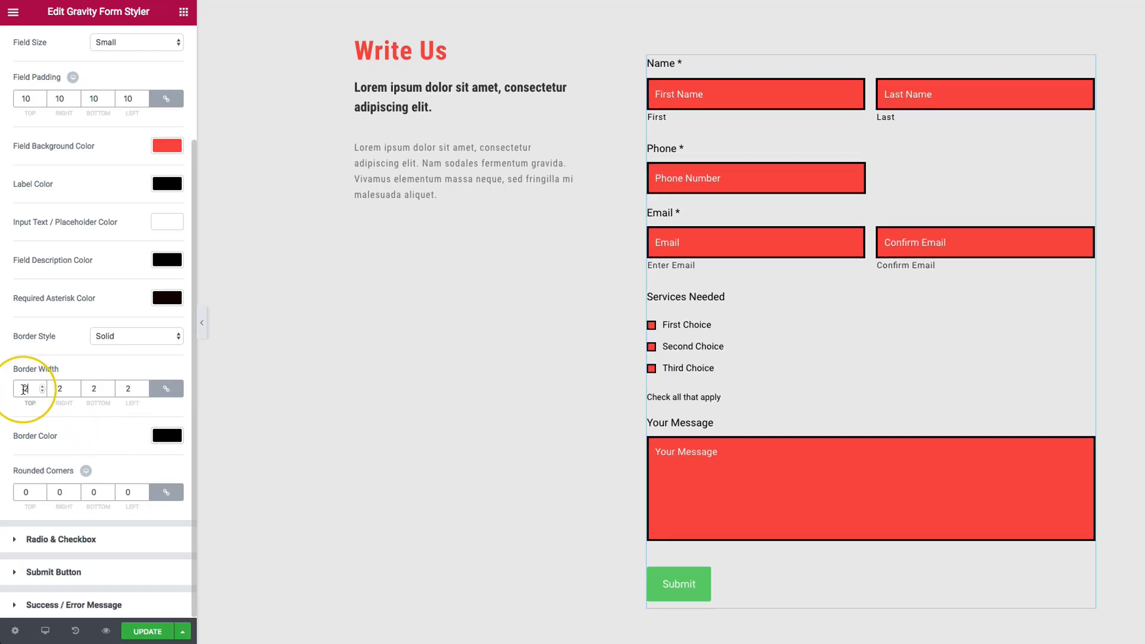
key(BackSpace)
text(1)
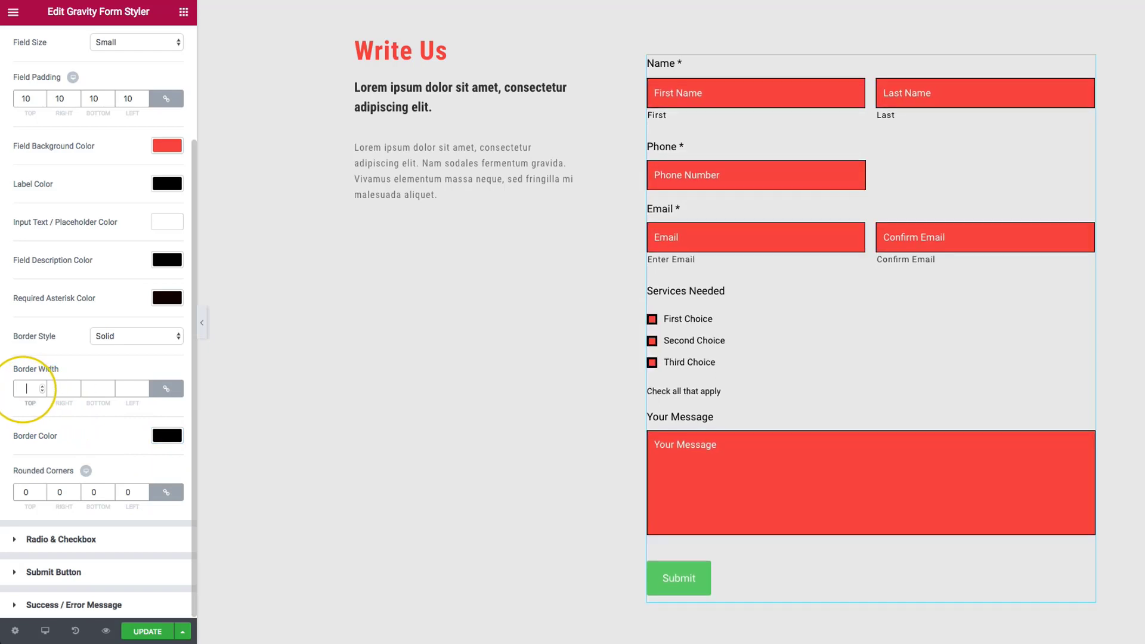
key(BackSpace)
text(2)
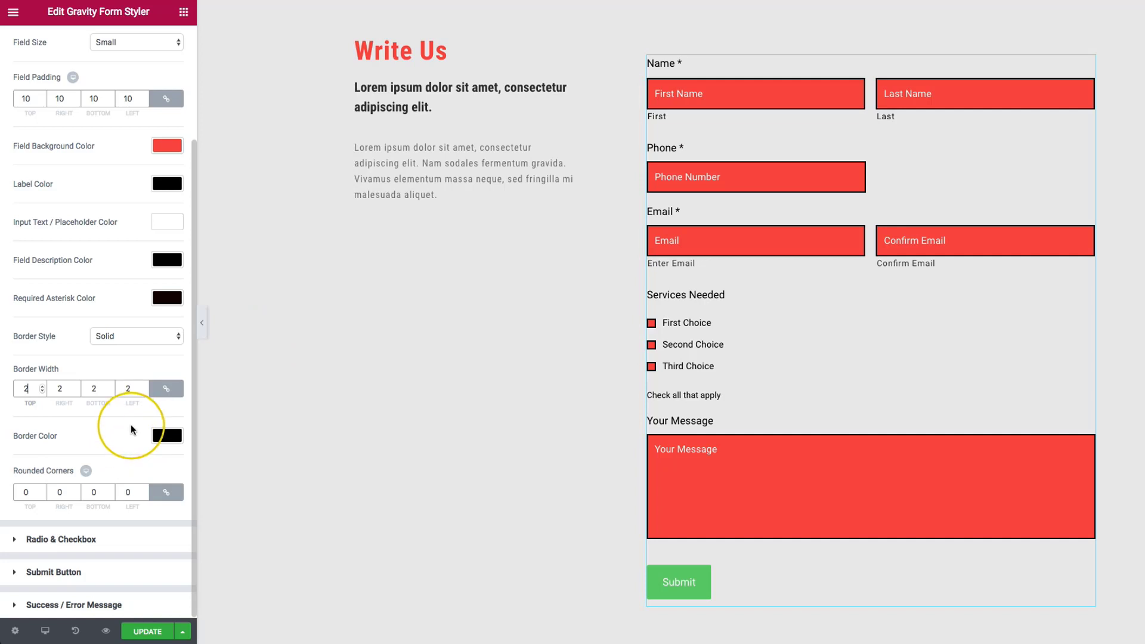
- Try rounded corners of 10 on all sides of the form fields and remove them again
double_click(22, 492)
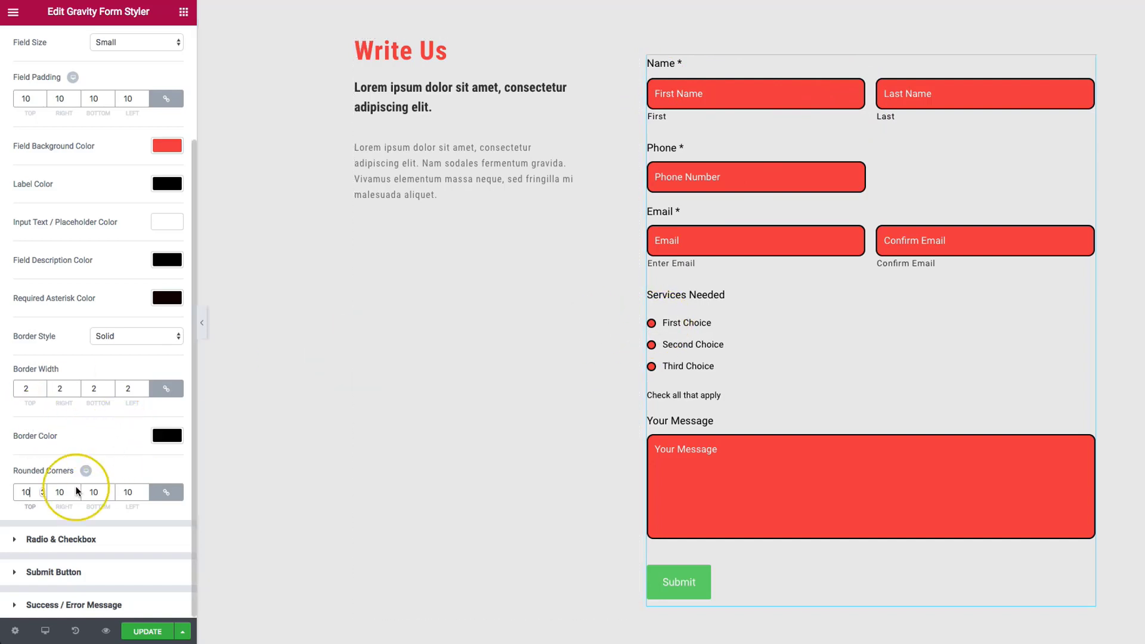
drag(31, 494, 16, 492)
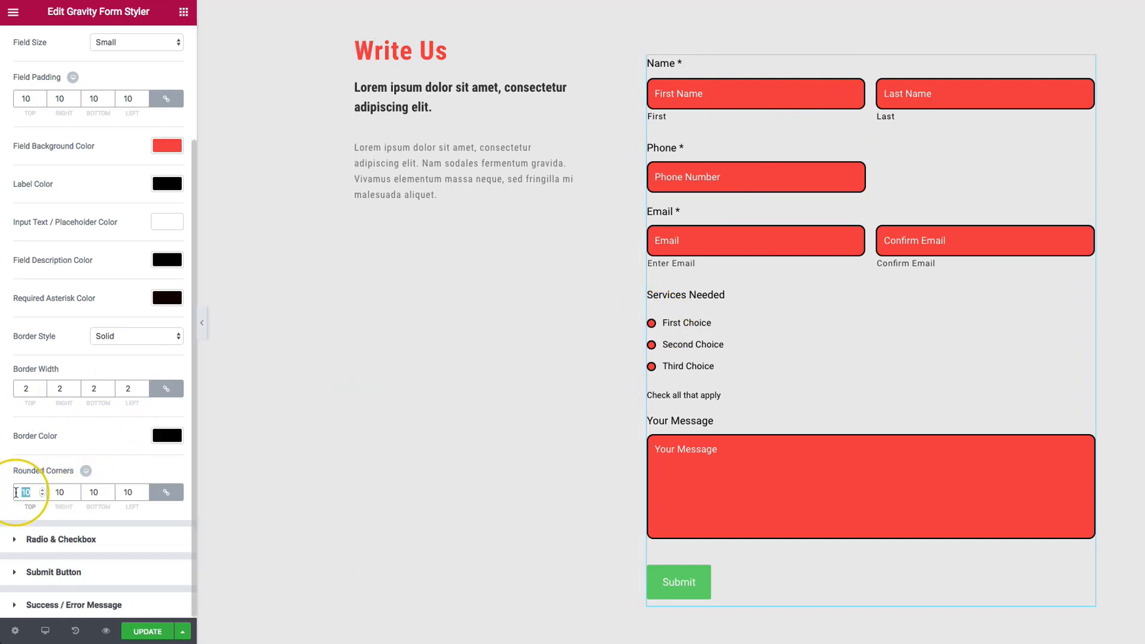
key(BackSpace)
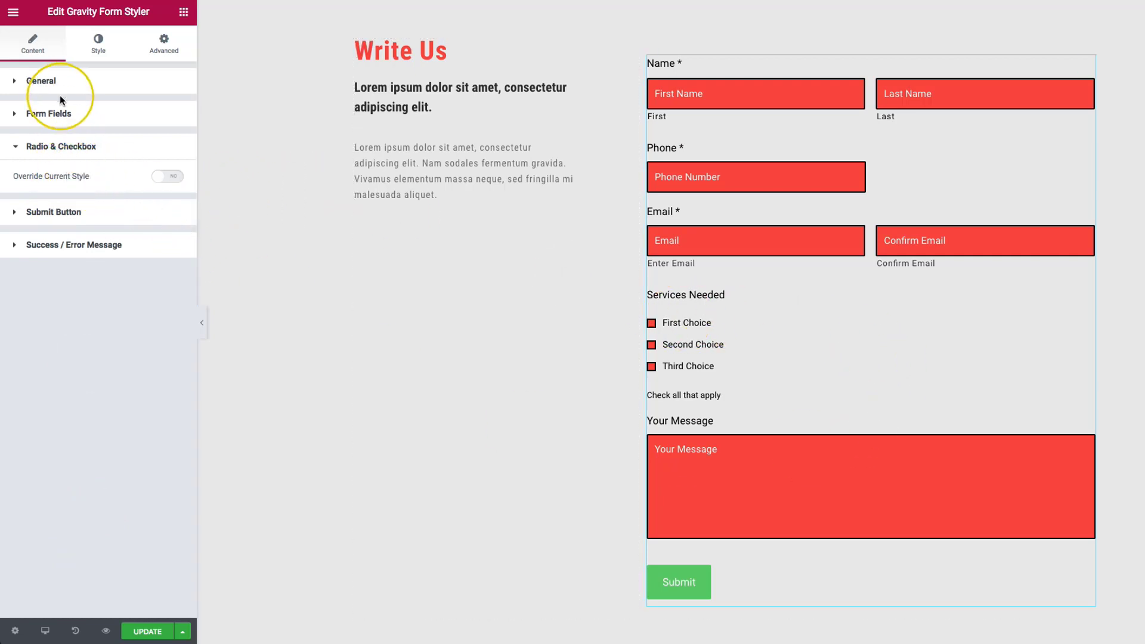
- Override the current radio and checkbox style, trying the green swatch as background color and settling on the same red as the fields
click(168, 177)
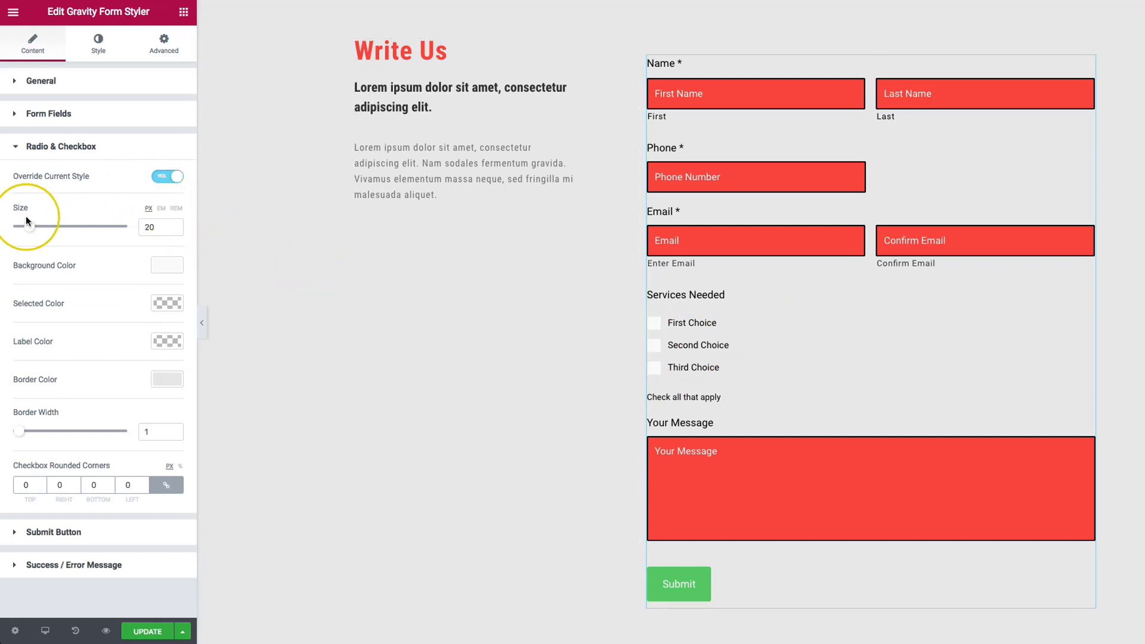
drag(28, 232, 30, 232)
click(173, 265)
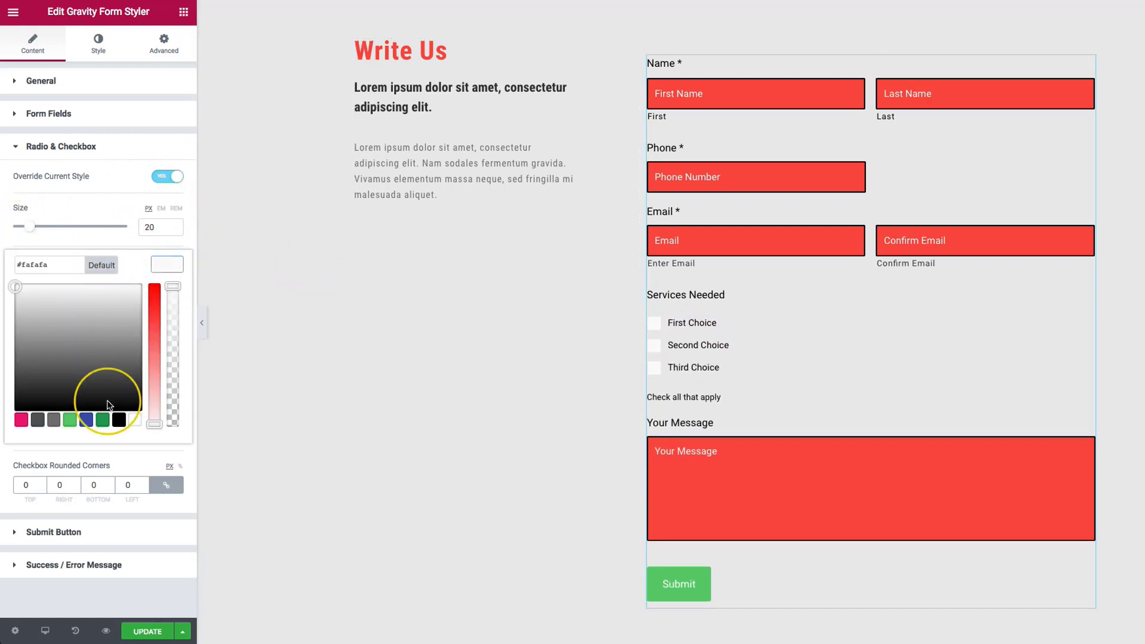
click(101, 422)
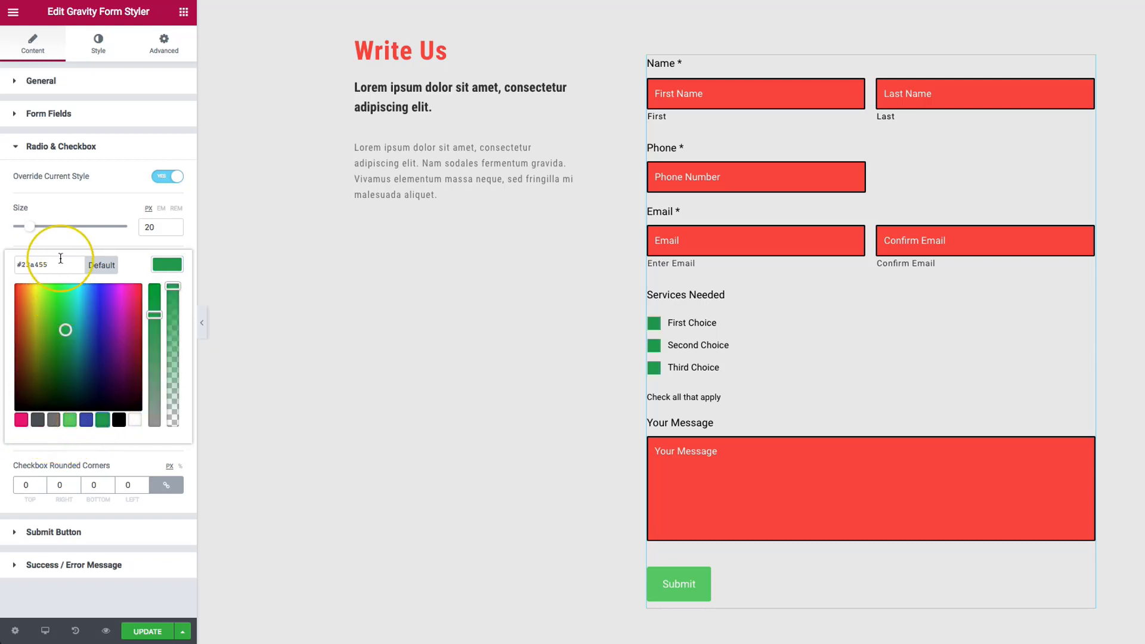
click(163, 263)
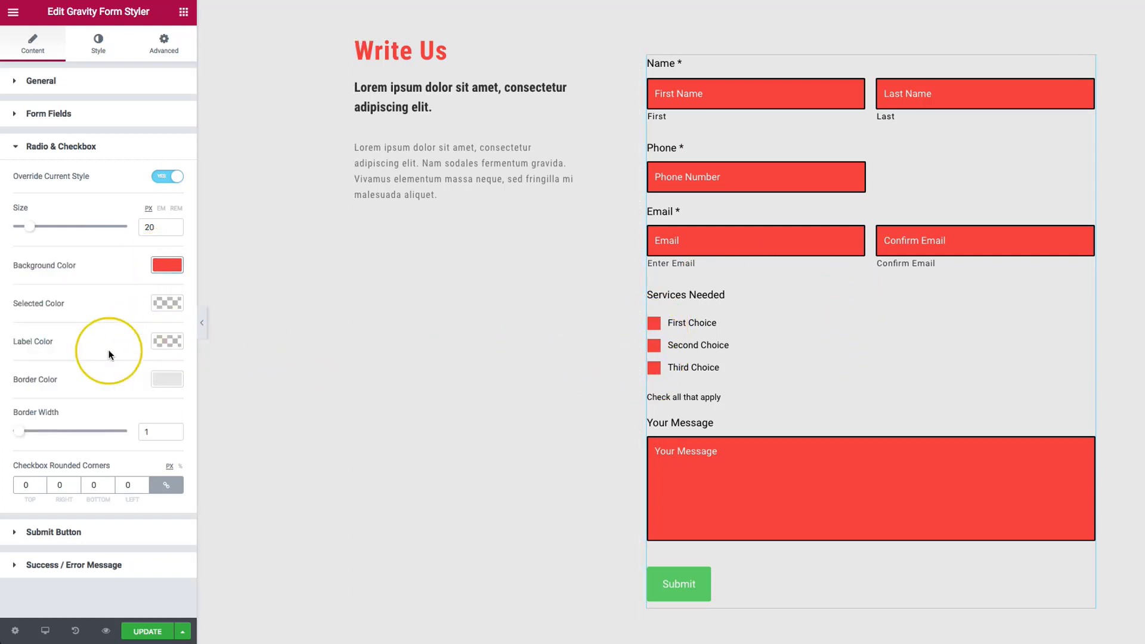
- Set the selected color of the radio buttons and checkboxes to the black palette swatch (#000000)
click(167, 305)
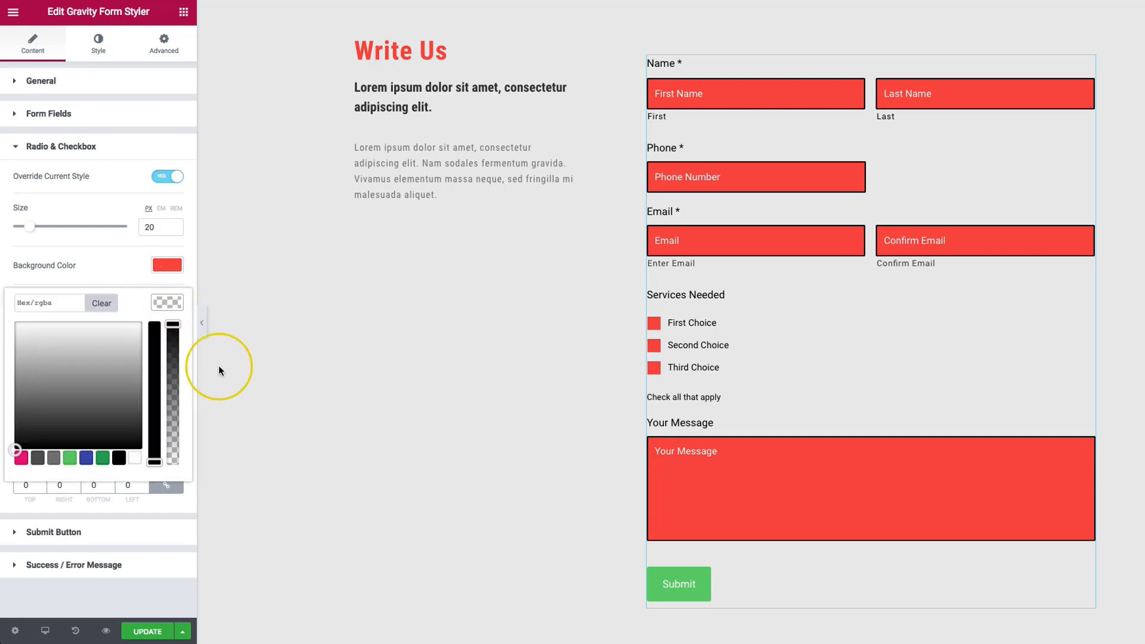
click(119, 458)
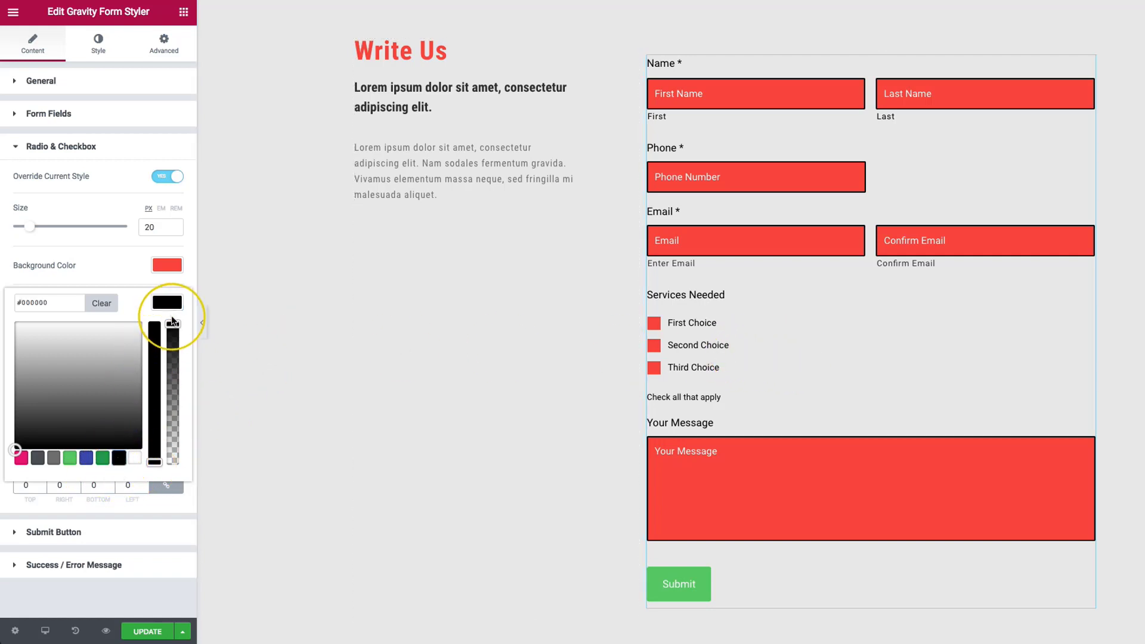
click(169, 304)
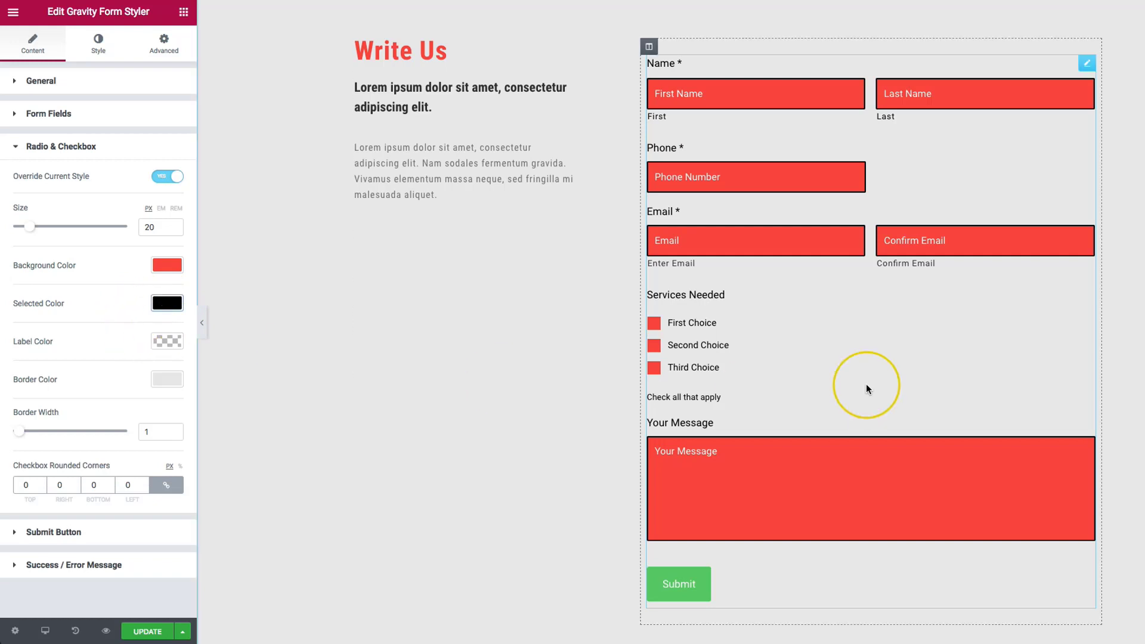
scroll(793, 361, down, 2)
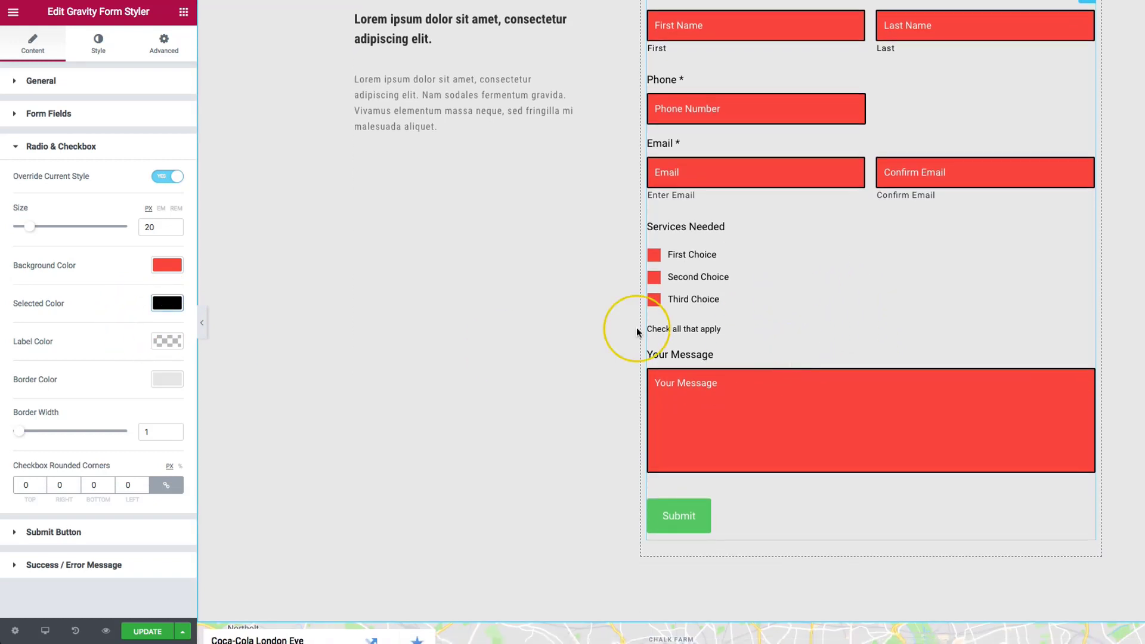
- Make the form fields' label color fully transparent, rgba(0,0,0,0)
click(167, 340)
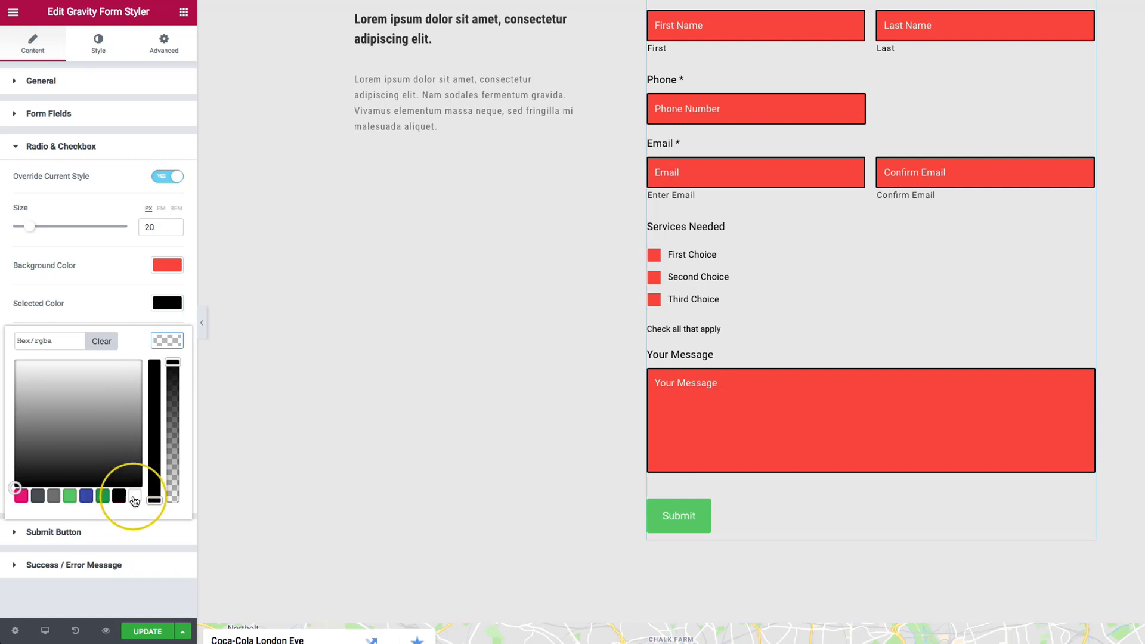
scroll(710, 398, up, 1)
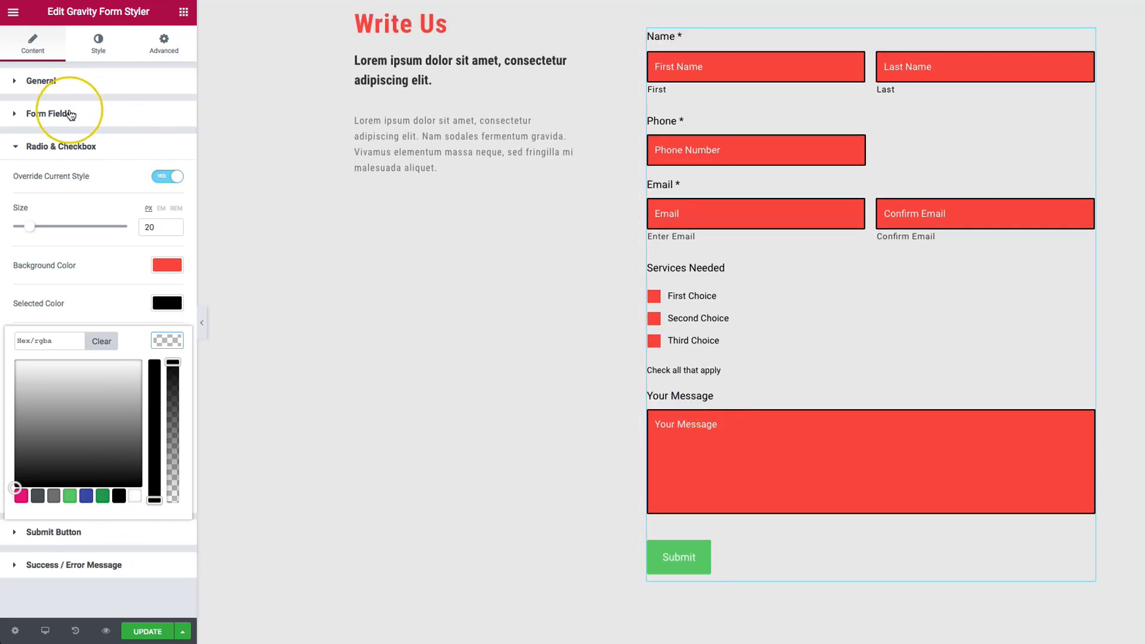
click(49, 113)
click(167, 325)
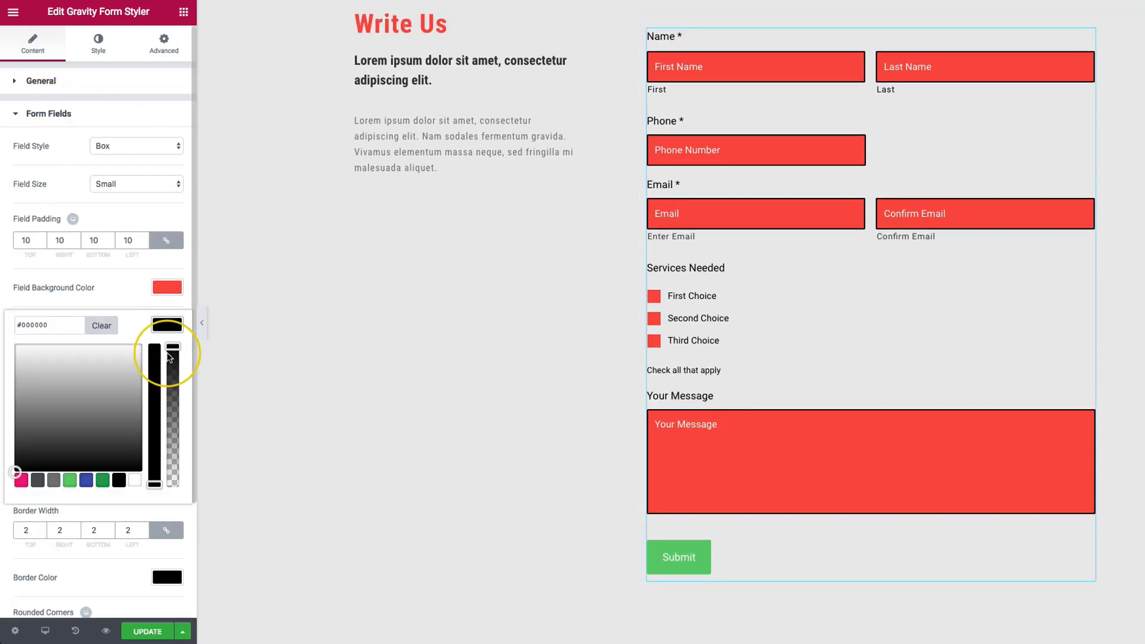
drag(171, 351, 173, 506)
click(545, 452)
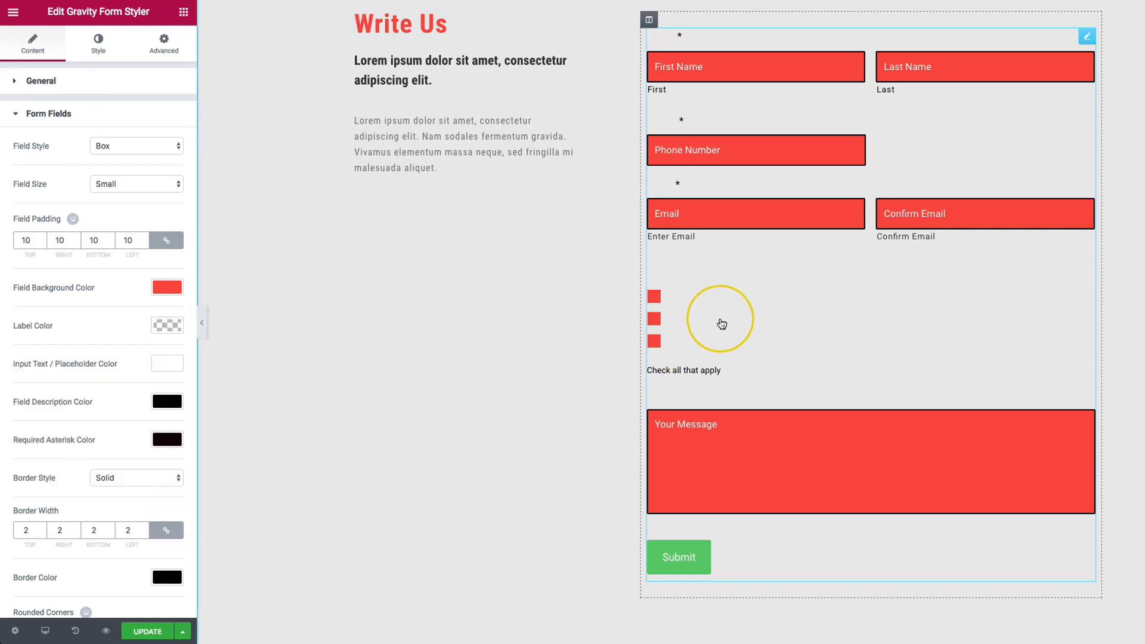
- Set the radio and checkbox label color to the black palette swatch (#000000)
click(93, 119)
click(90, 146)
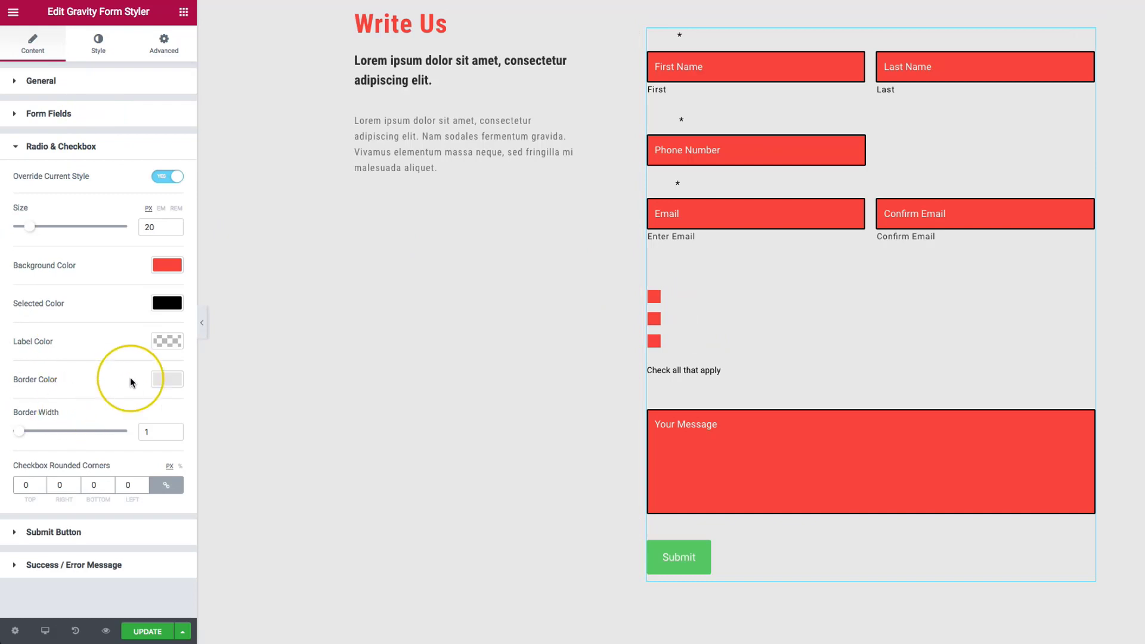
click(165, 343)
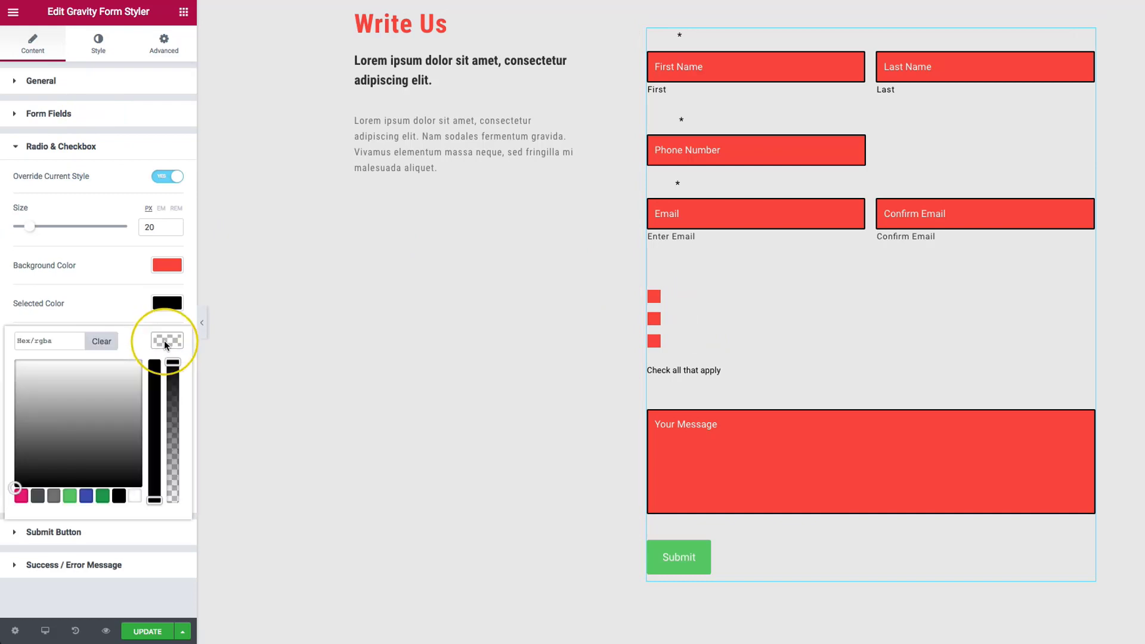
click(119, 497)
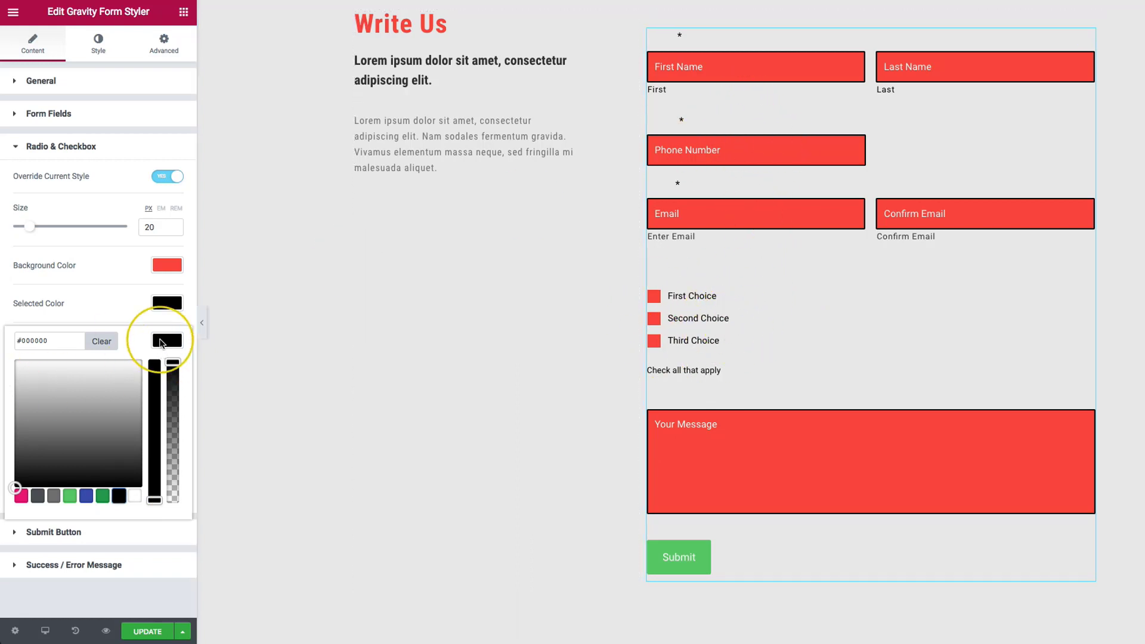
click(73, 115)
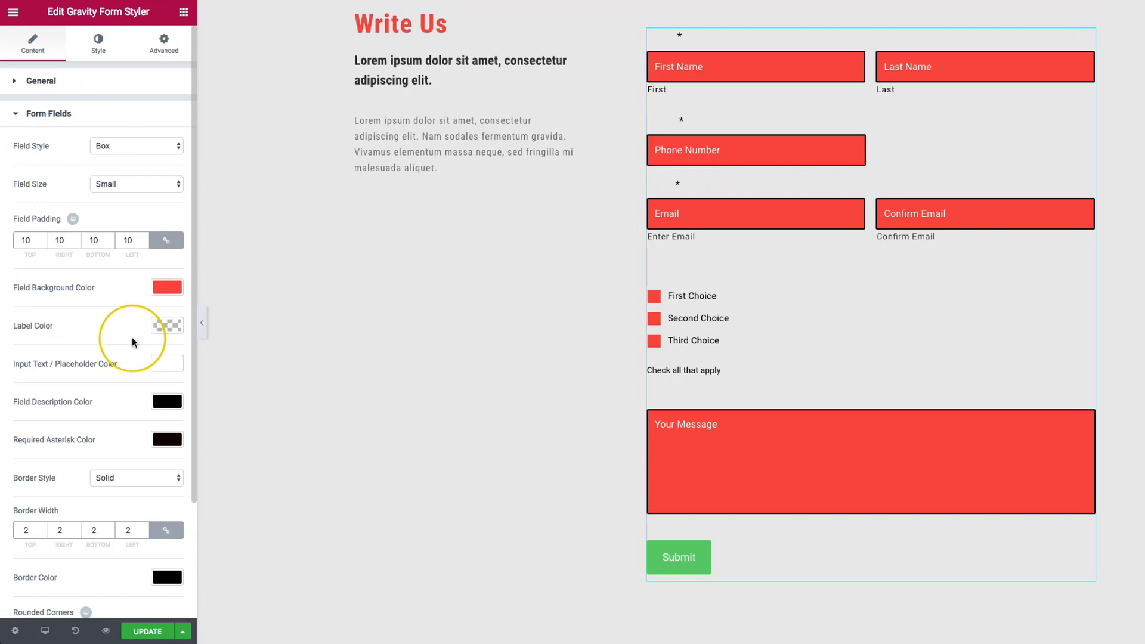
click(167, 325)
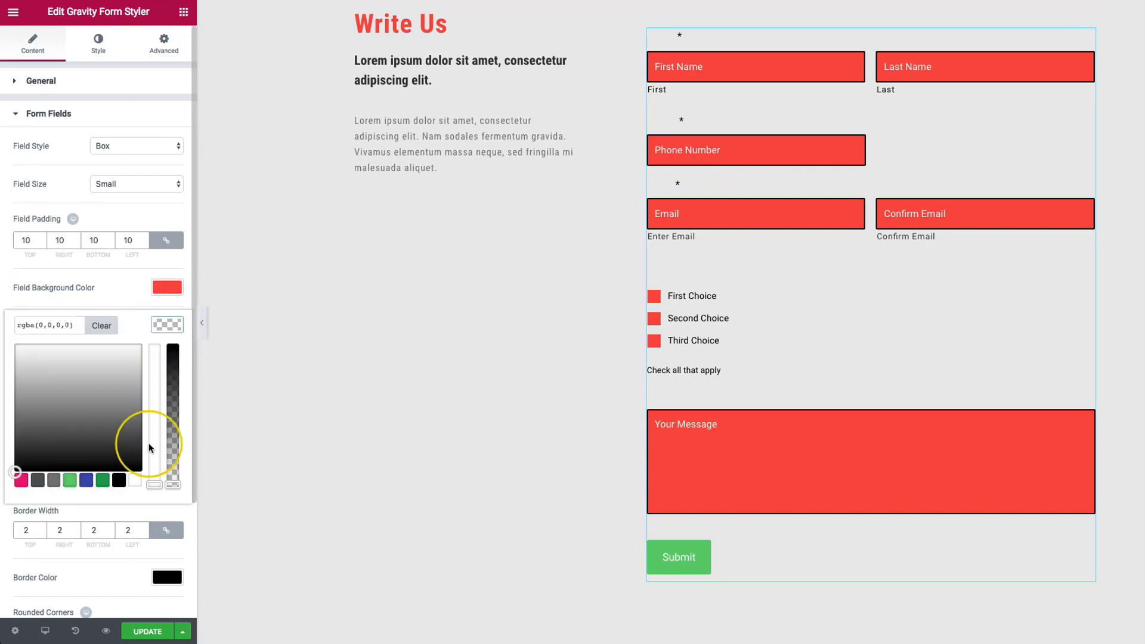
click(71, 115)
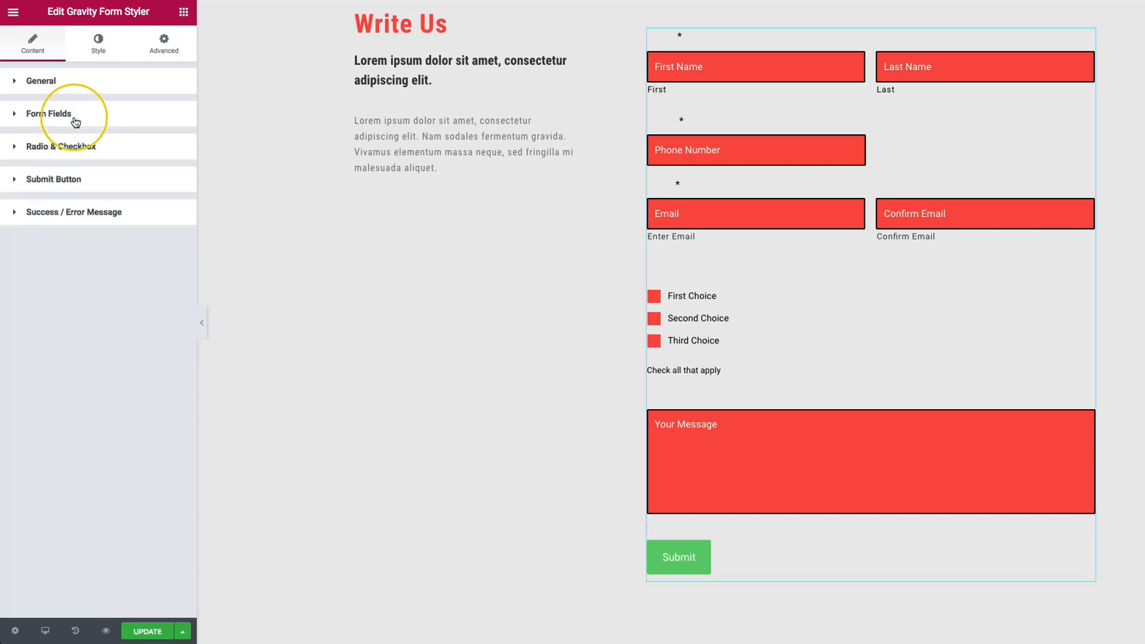
- Set the radio and checkbox border color to the dark green palette swatch
click(71, 146)
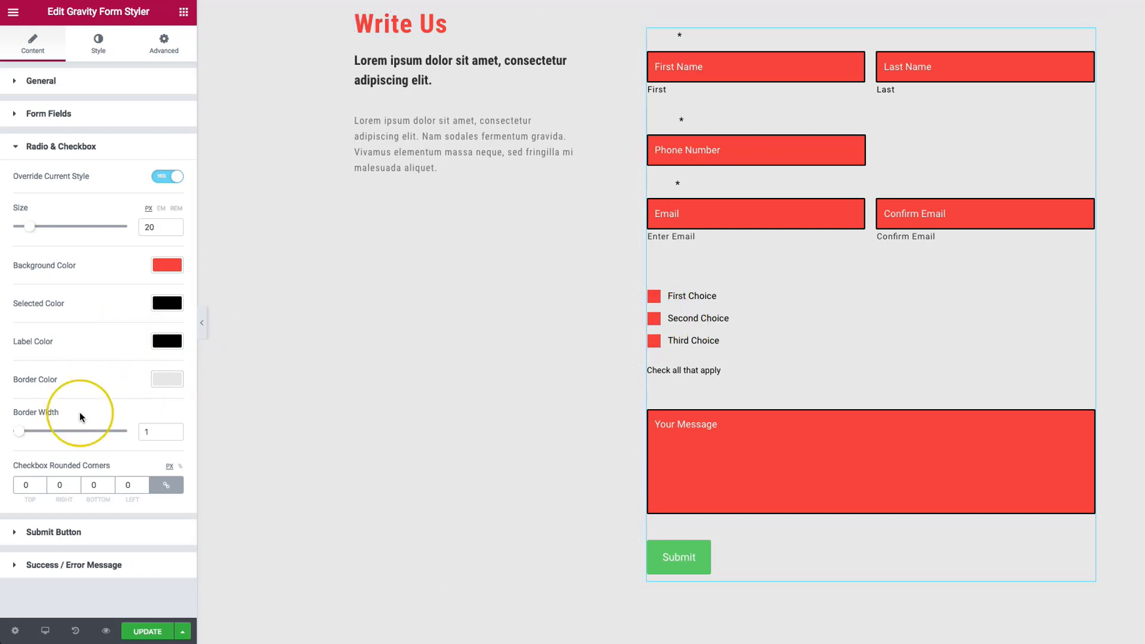
click(159, 379)
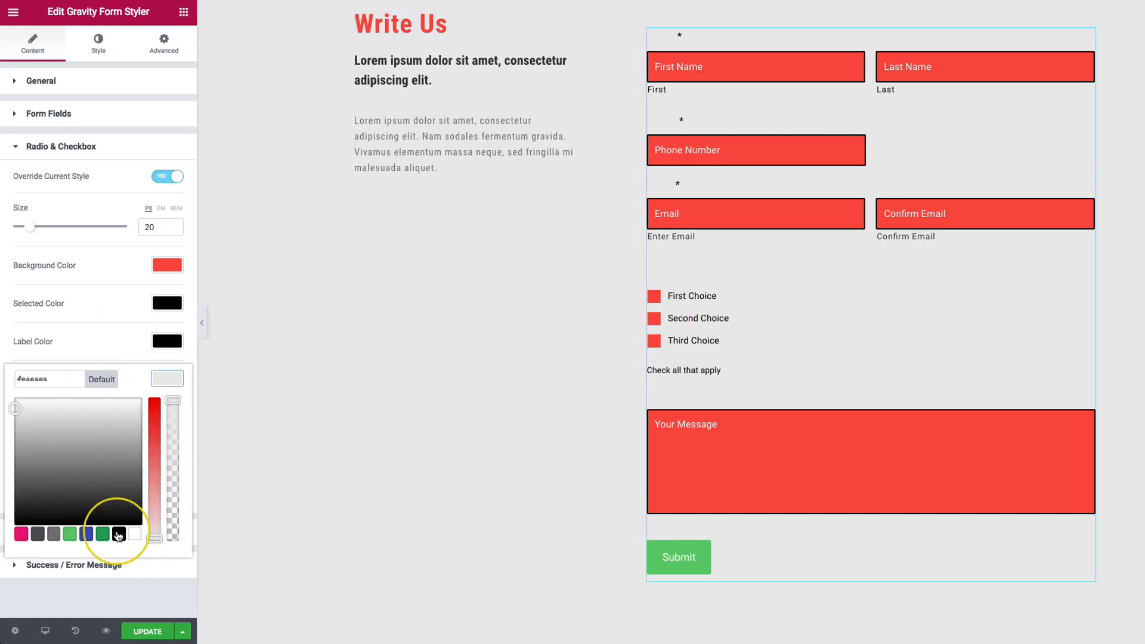
click(103, 535)
click(160, 379)
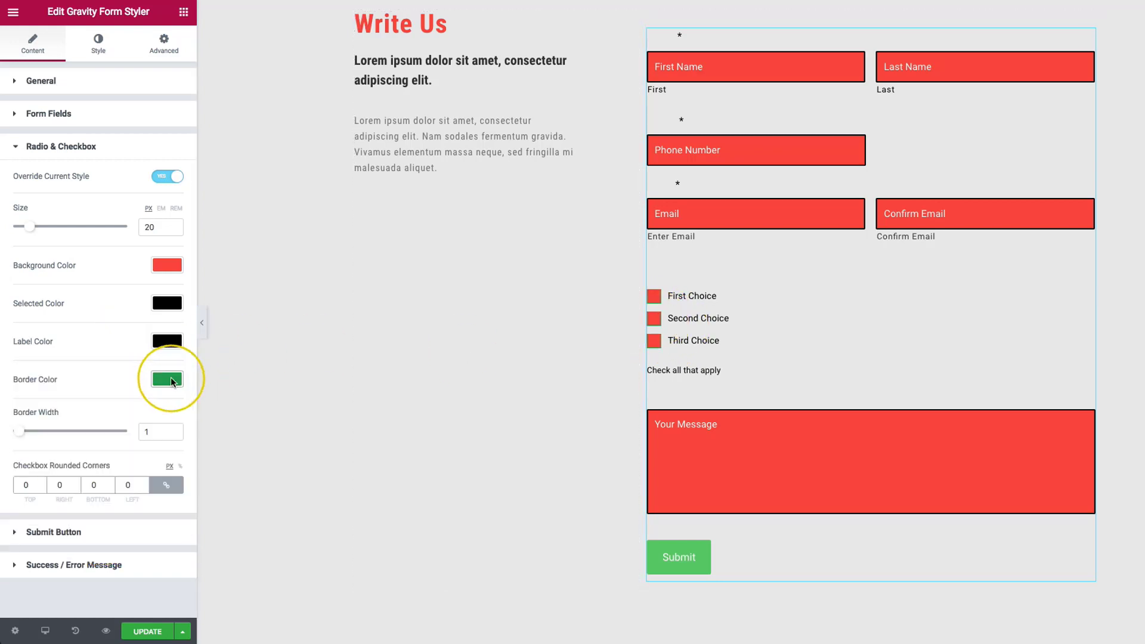
- Set the radio and checkbox border width to 3 and the checkbox rounded corners to 100 px on all sides
drag(23, 434, 33, 434)
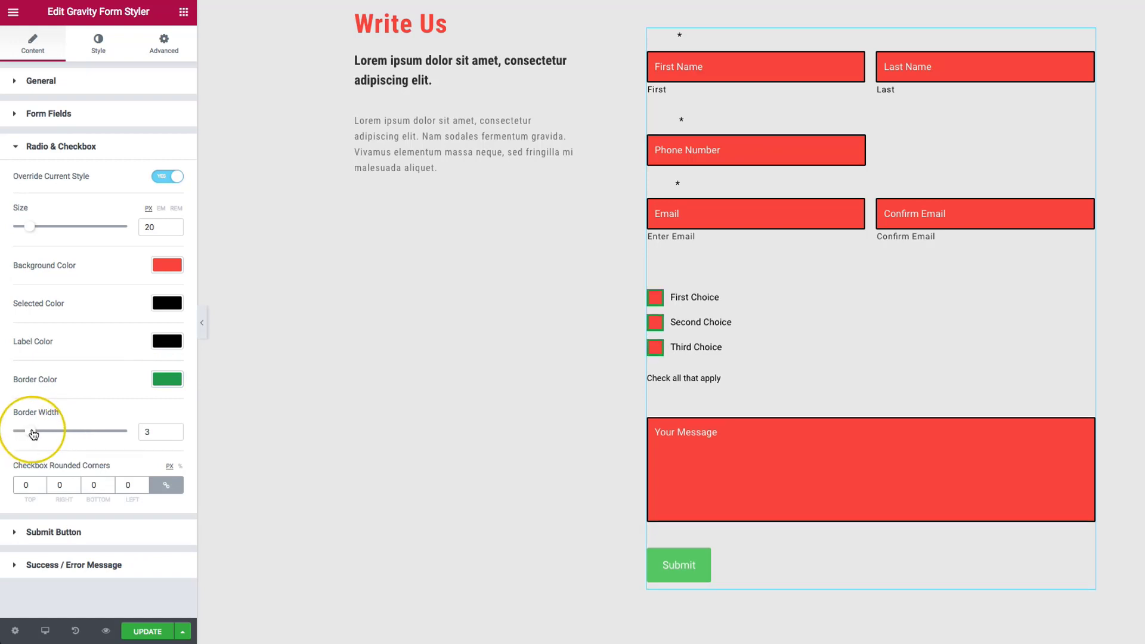
click(24, 486)
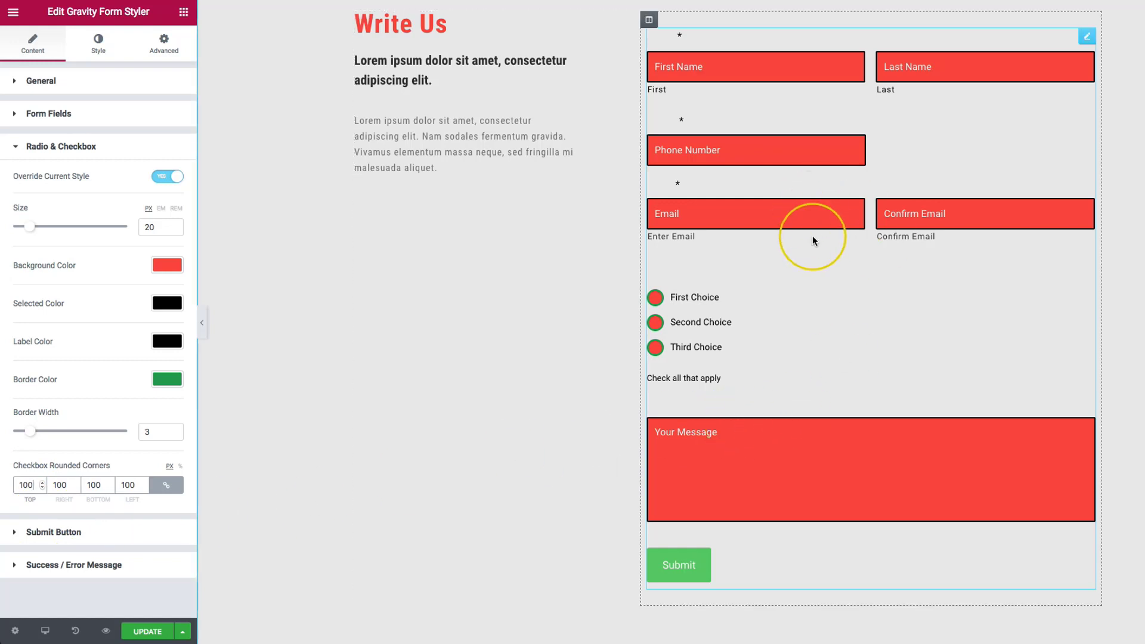
- Restore the form fields' label color to fully opaque black (#000000)
click(53, 121)
click(169, 325)
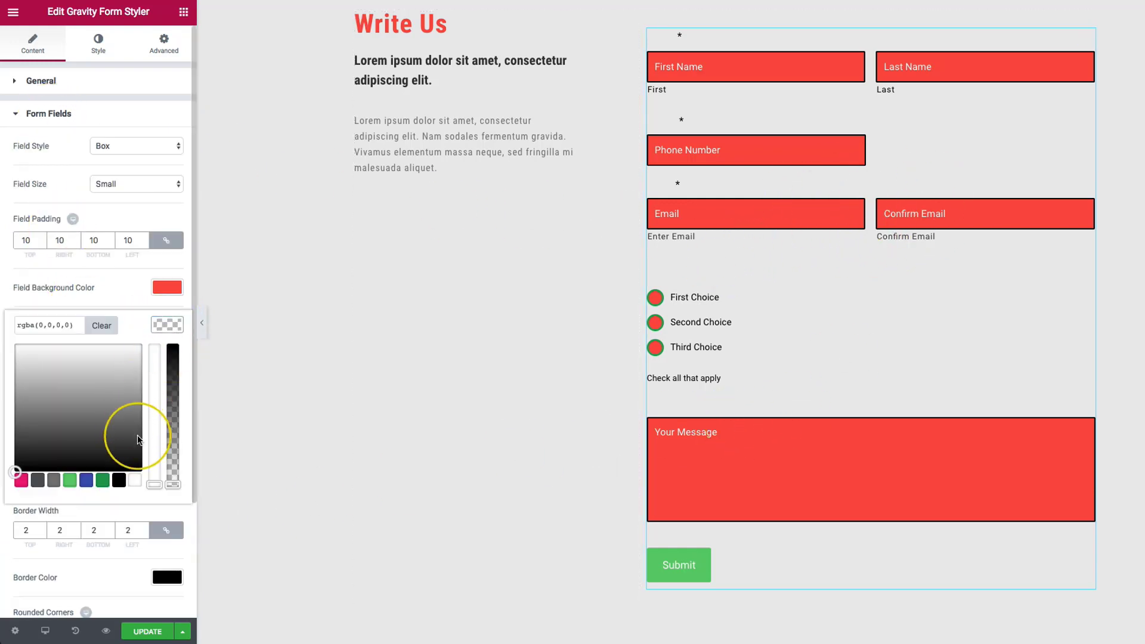
drag(168, 462, 173, 358)
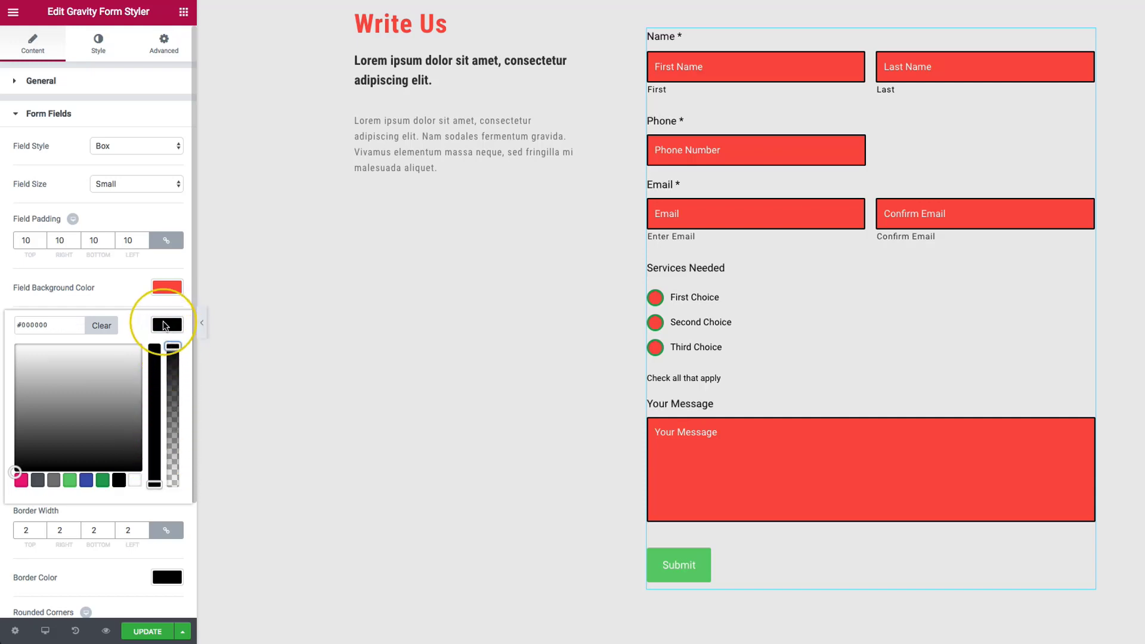
click(155, 327)
scroll(846, 262, down, 1)
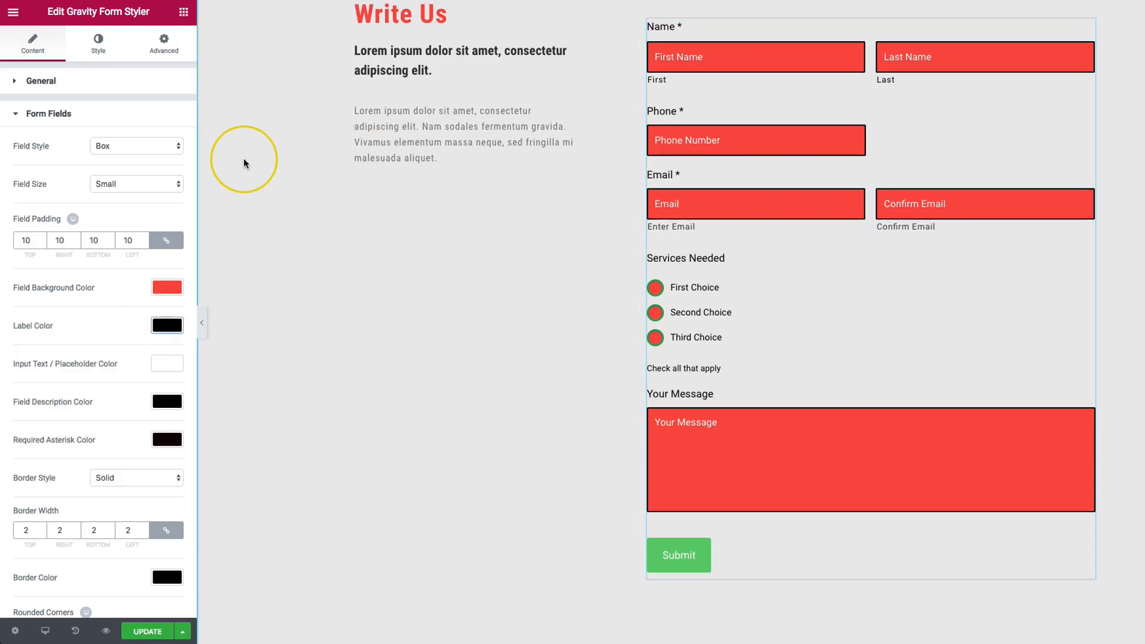
- Try the Right and Justified alignments for the submit button and return it to left alignment
click(61, 119)
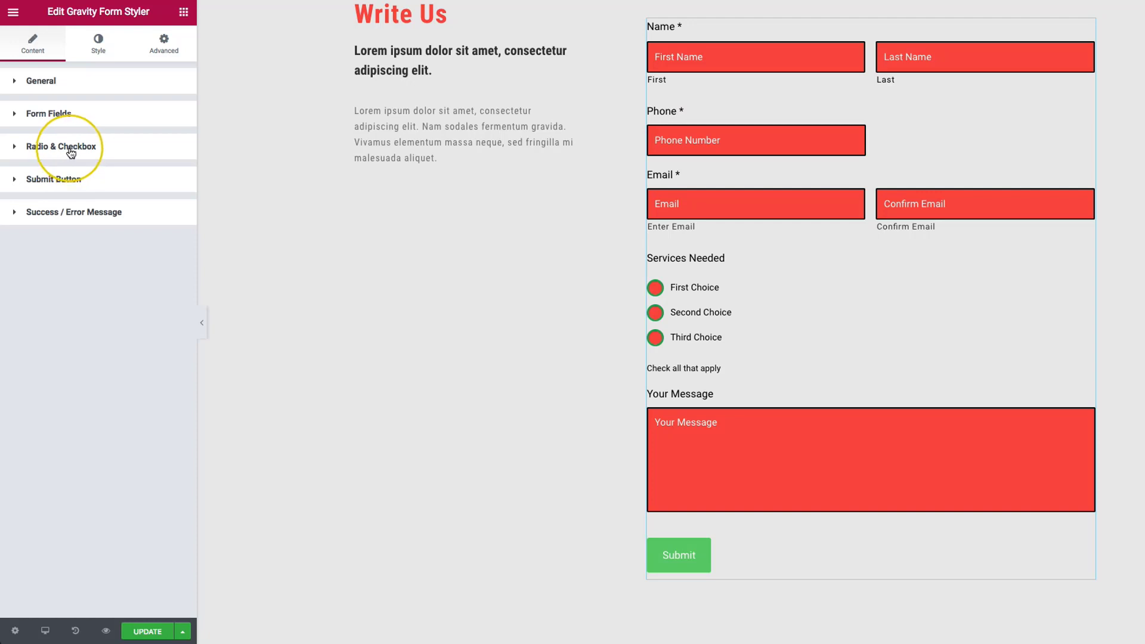
click(61, 178)
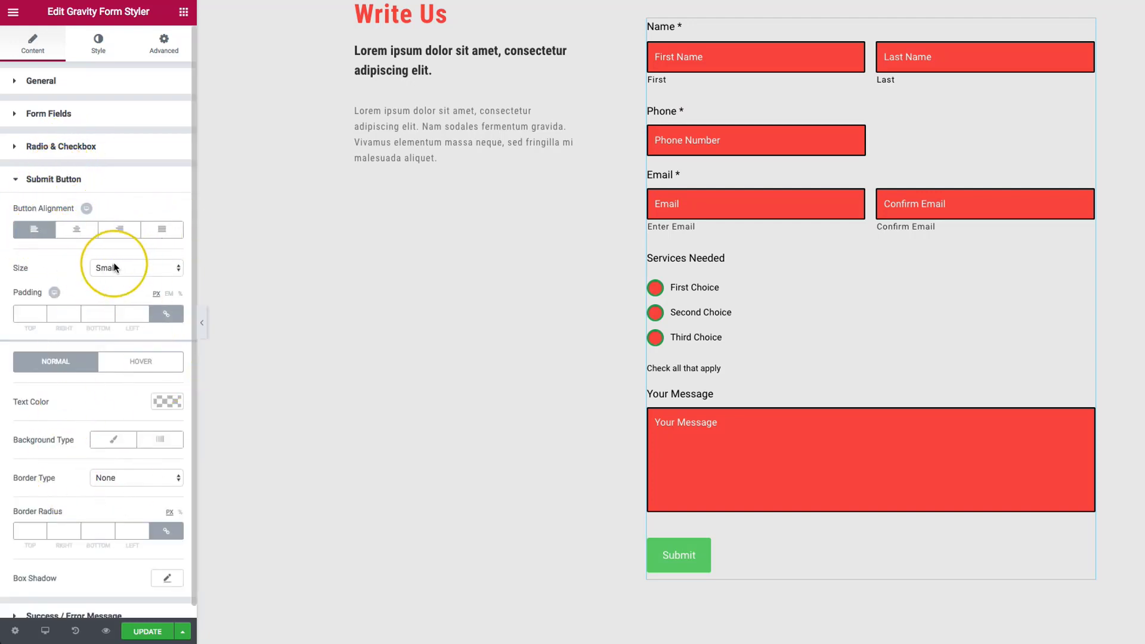
click(69, 235)
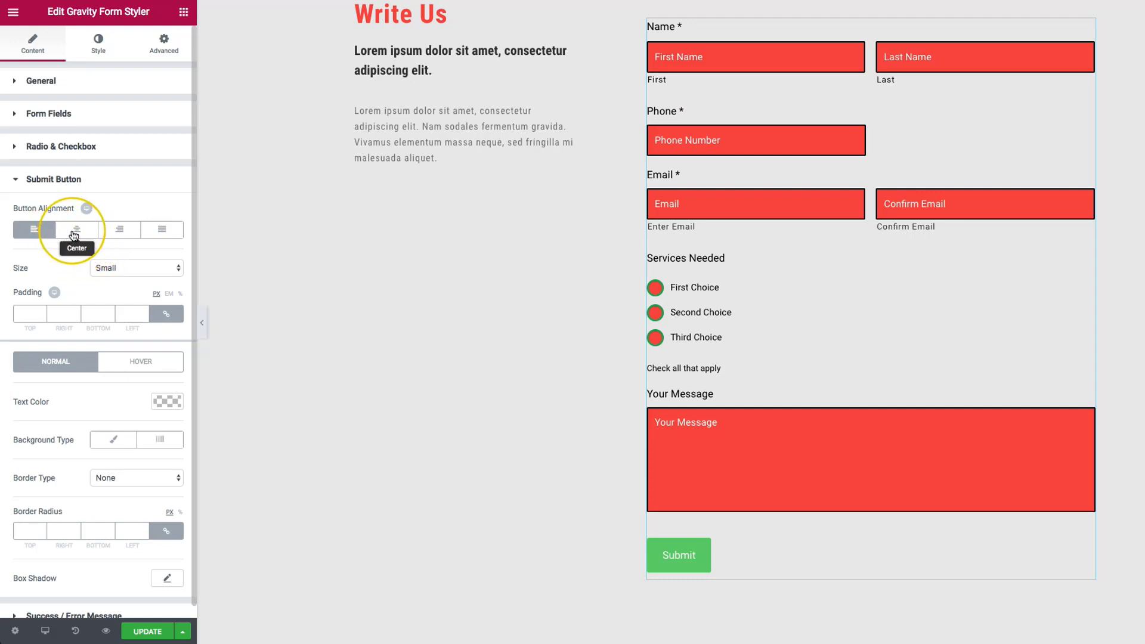
click(122, 236)
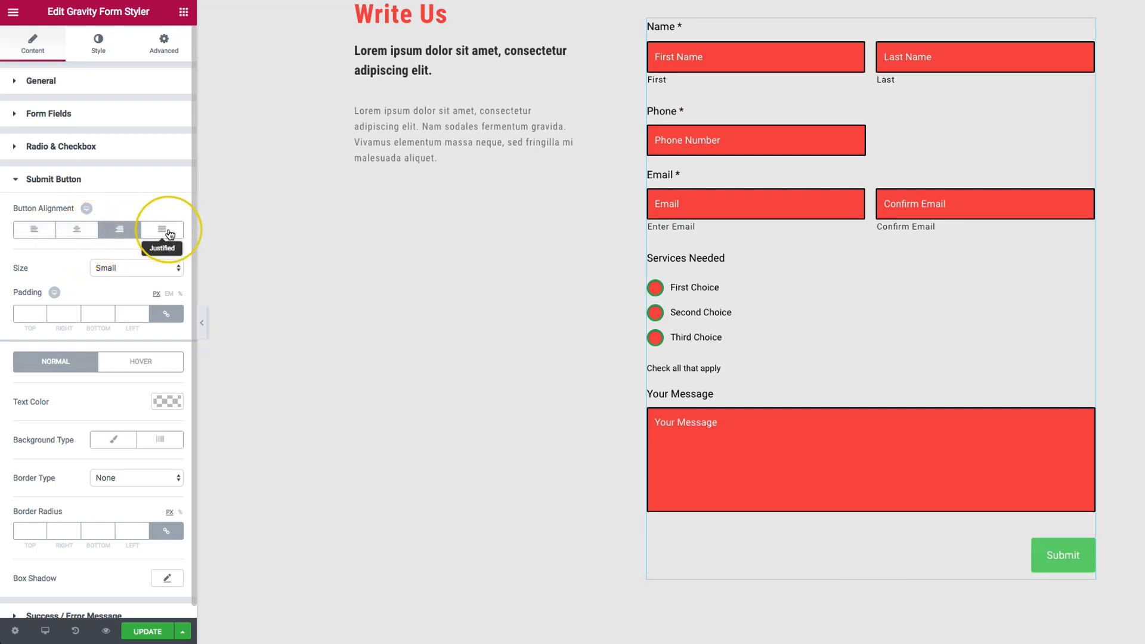
click(169, 233)
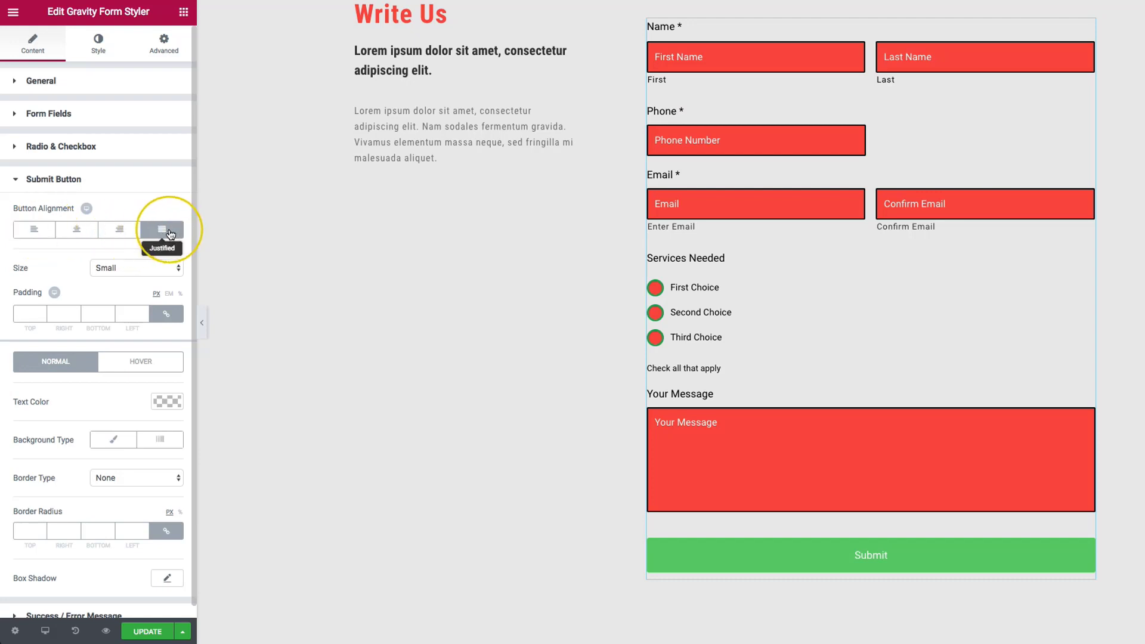
click(35, 230)
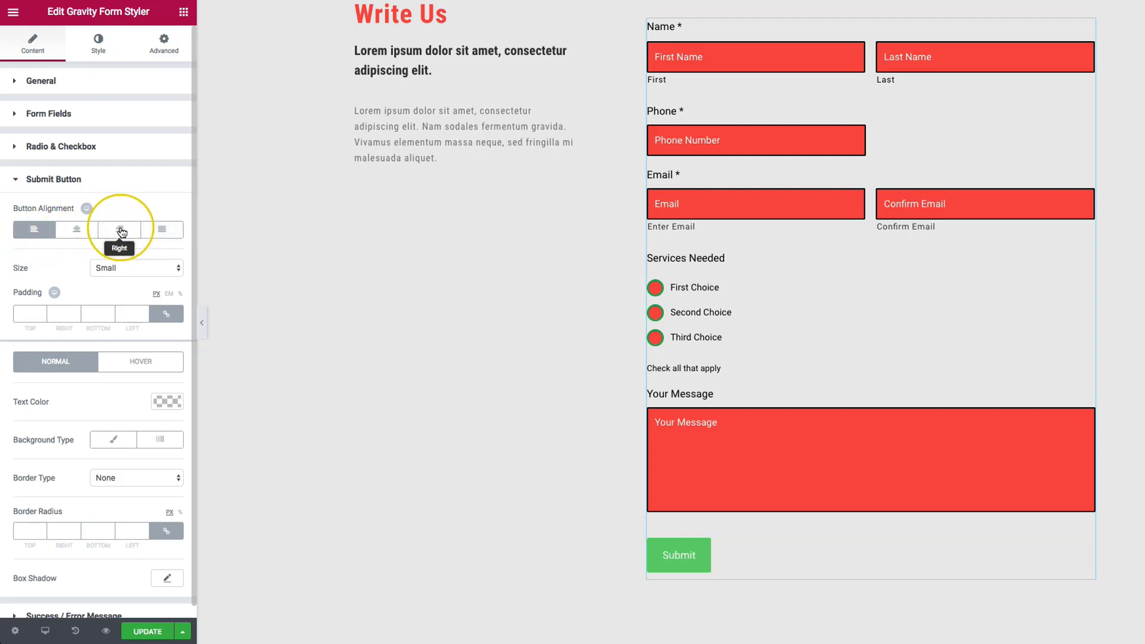
- Try the Extra Large size for the submit button and return it to Small
click(120, 268)
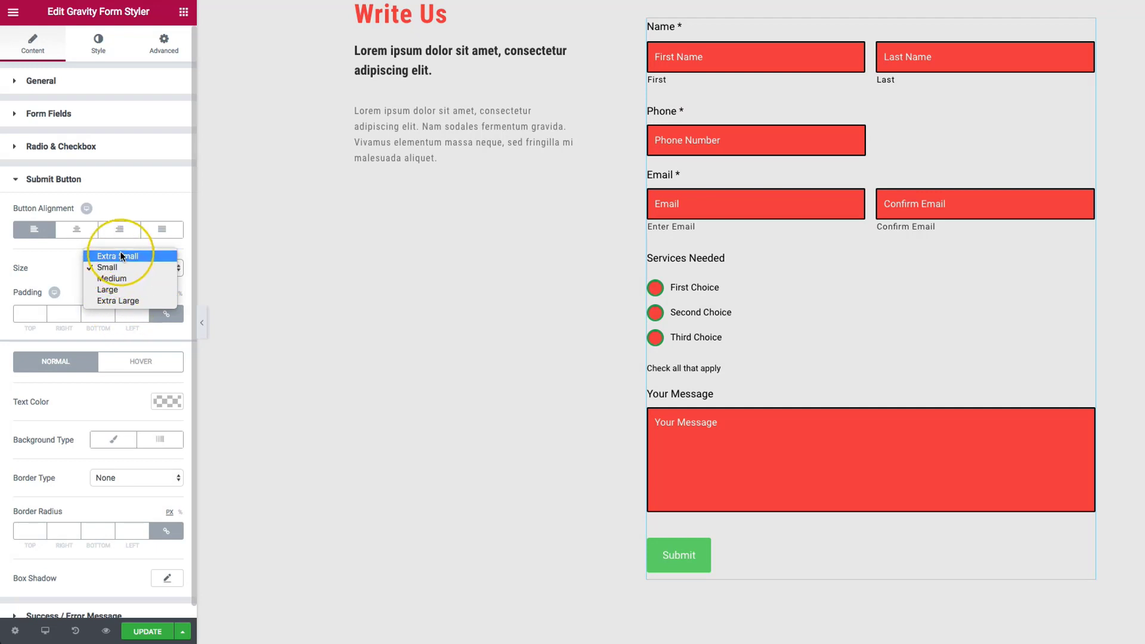
click(117, 300)
click(144, 270)
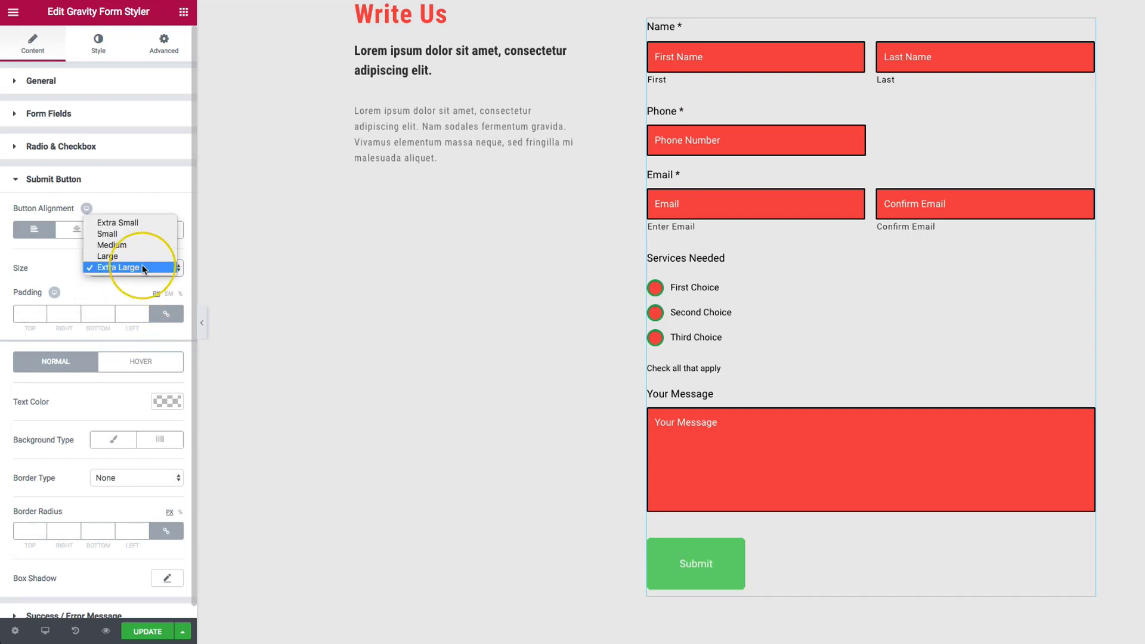
click(126, 233)
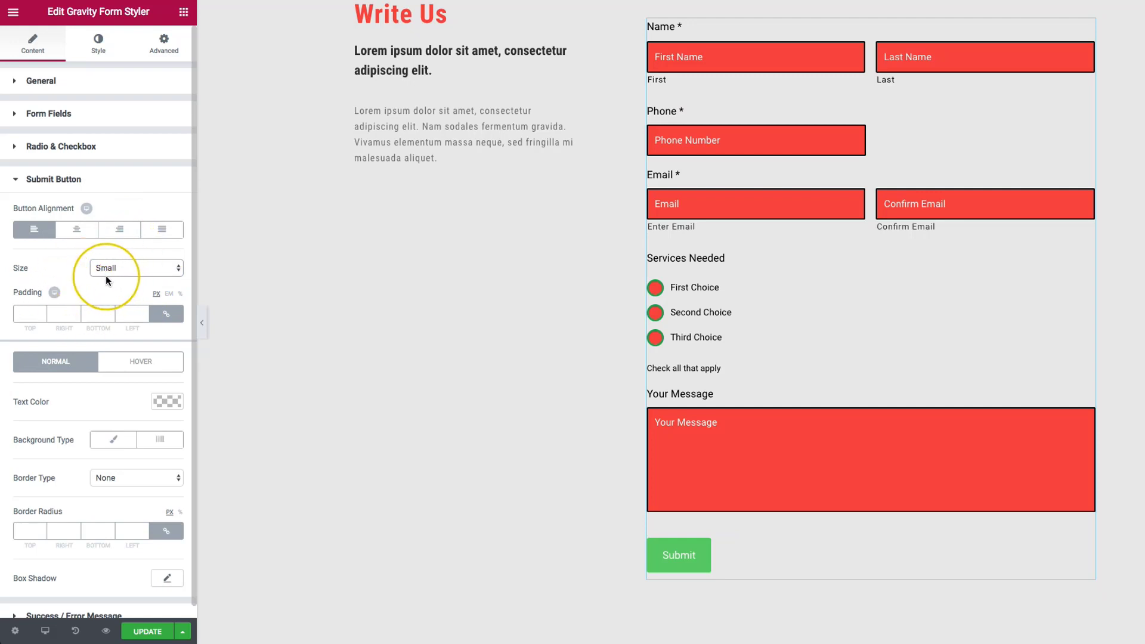
scroll(87, 283, down, 1)
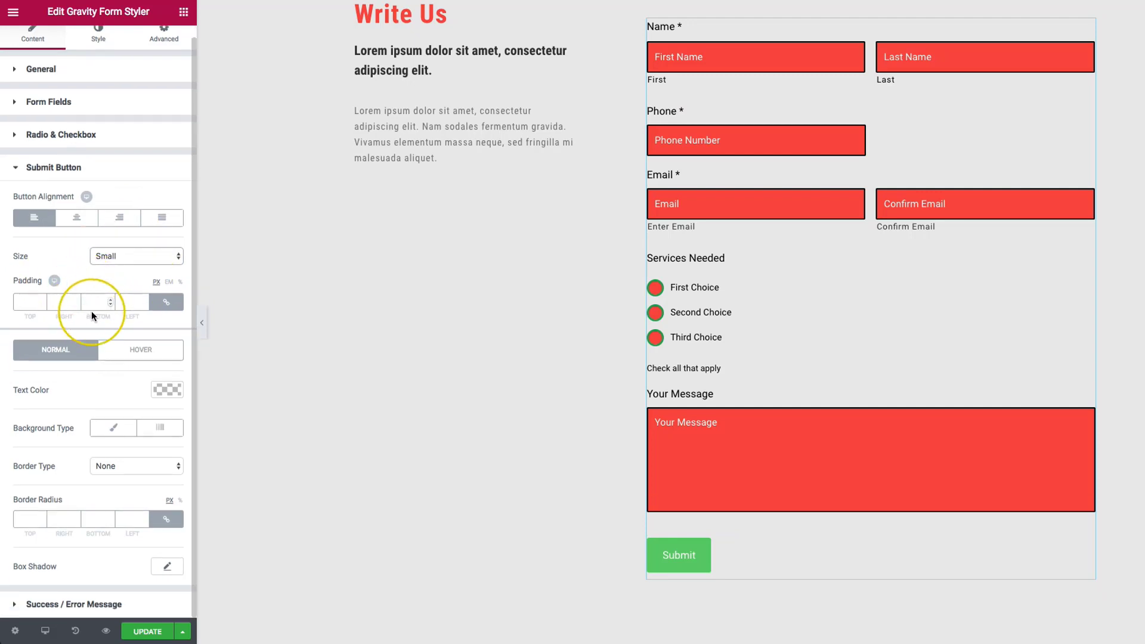
click(167, 304)
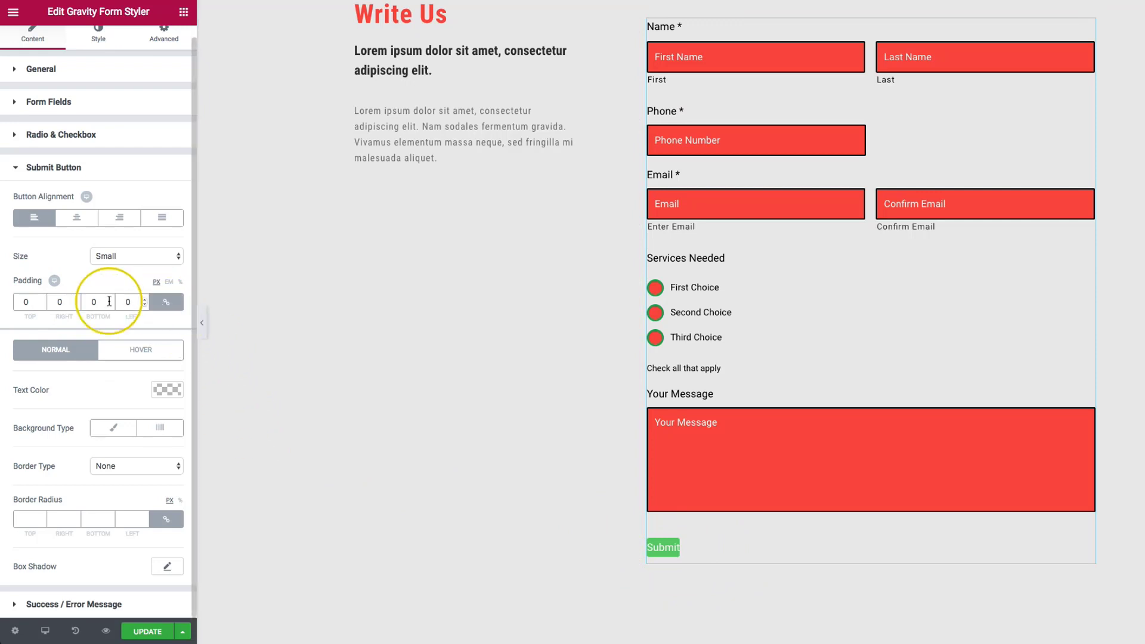
click(25, 302)
key(BackSpace)
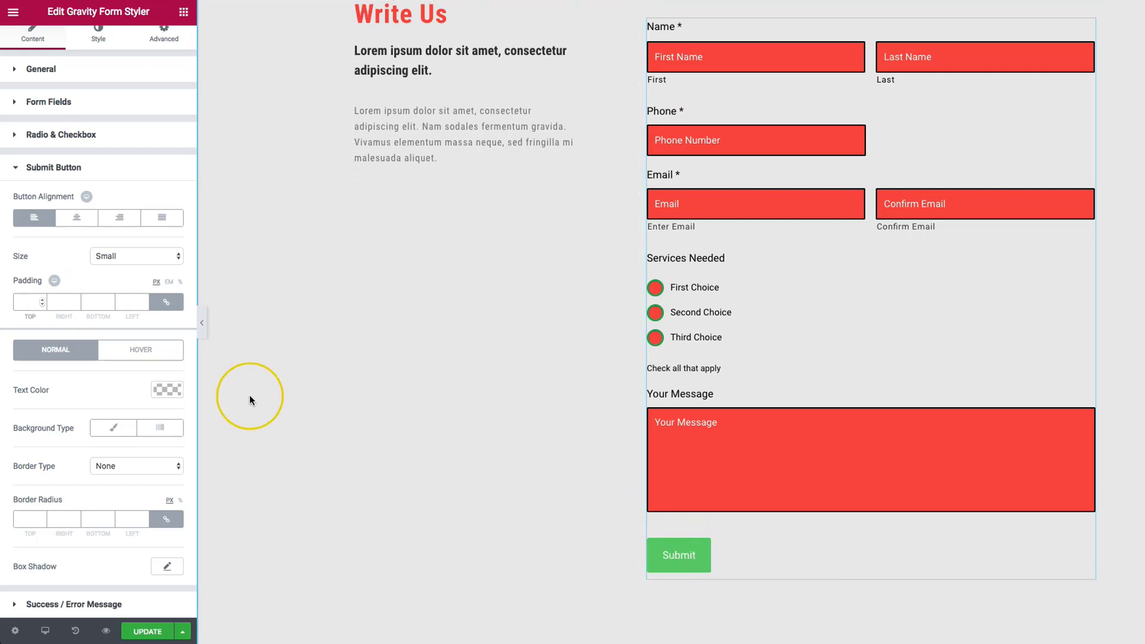
- Unlink the submit button's padding sides and set 15 px top and bottom and 70 px right and left
click(167, 302)
double_click(25, 302)
text(15)
key(Tab)
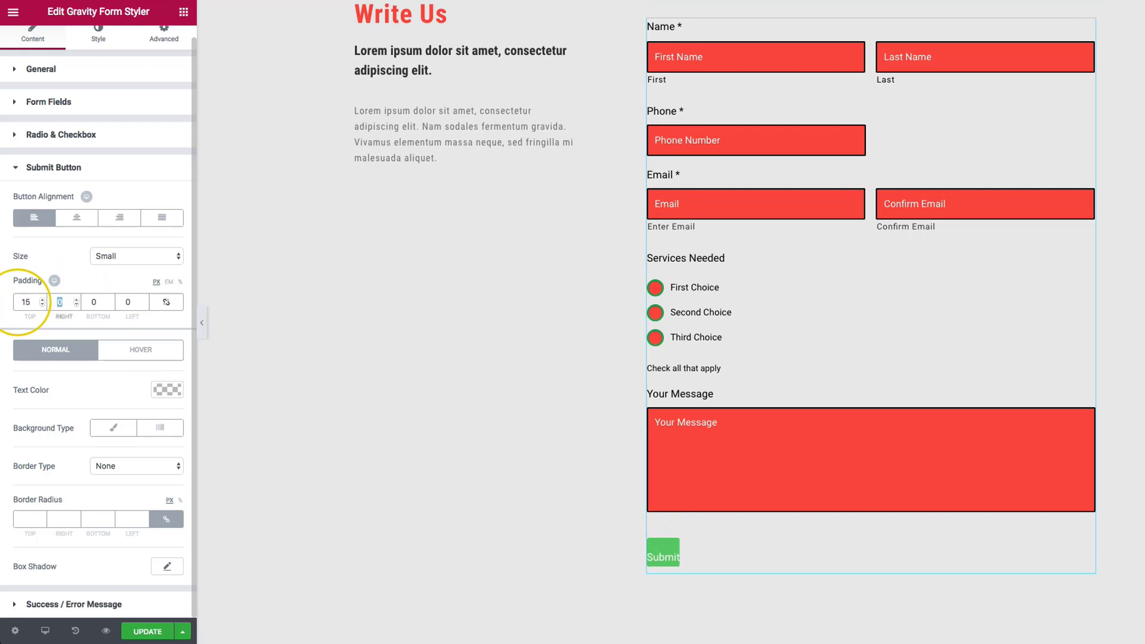
text(70)
text(15)
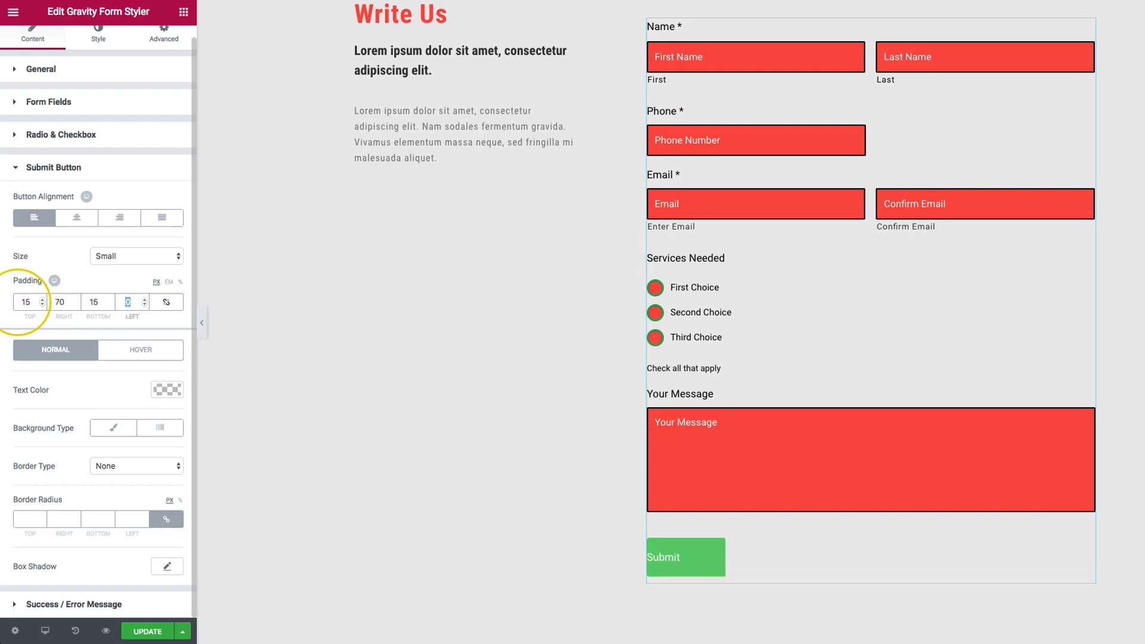
key(Tab)
text(70)
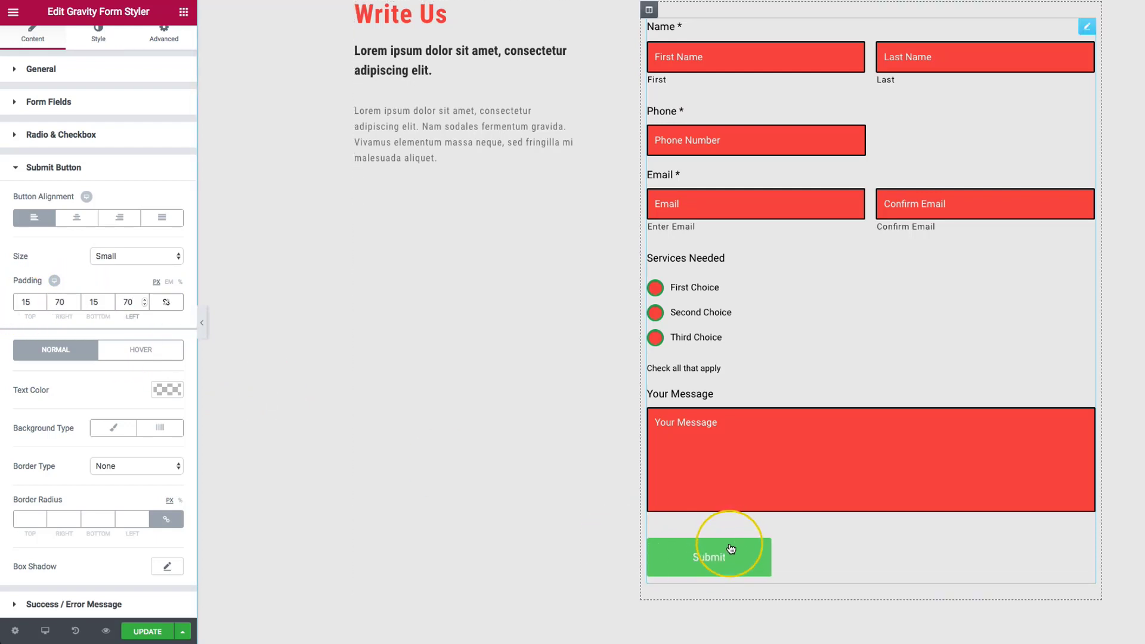
- Reduce the submit button's top and bottom padding to 5 px
double_click(21, 301)
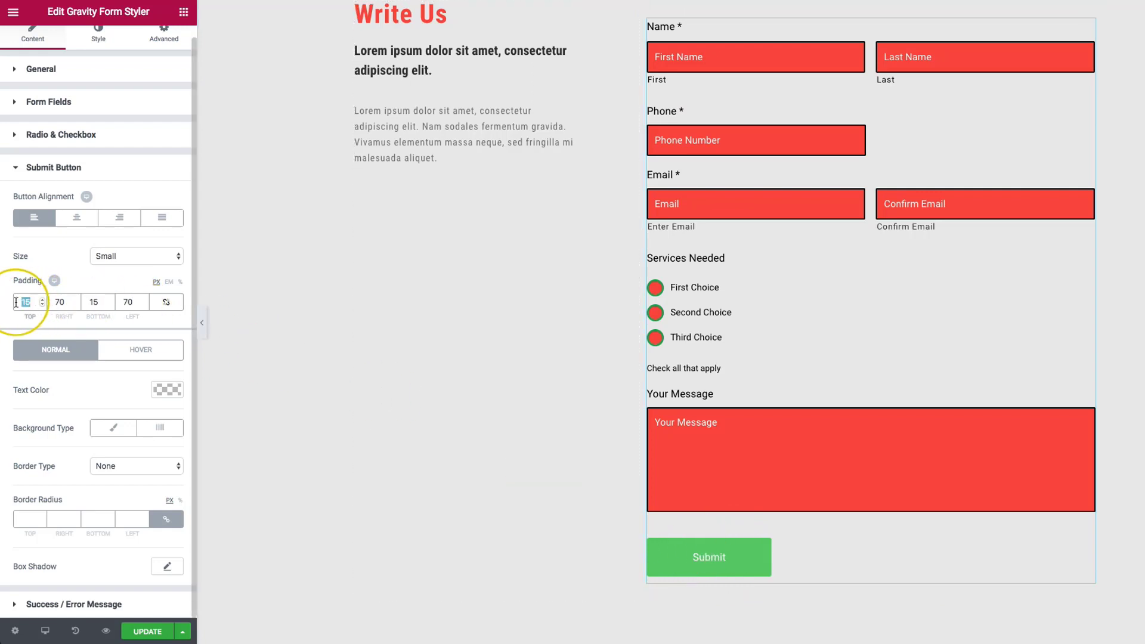
text(5)
key(Tab)
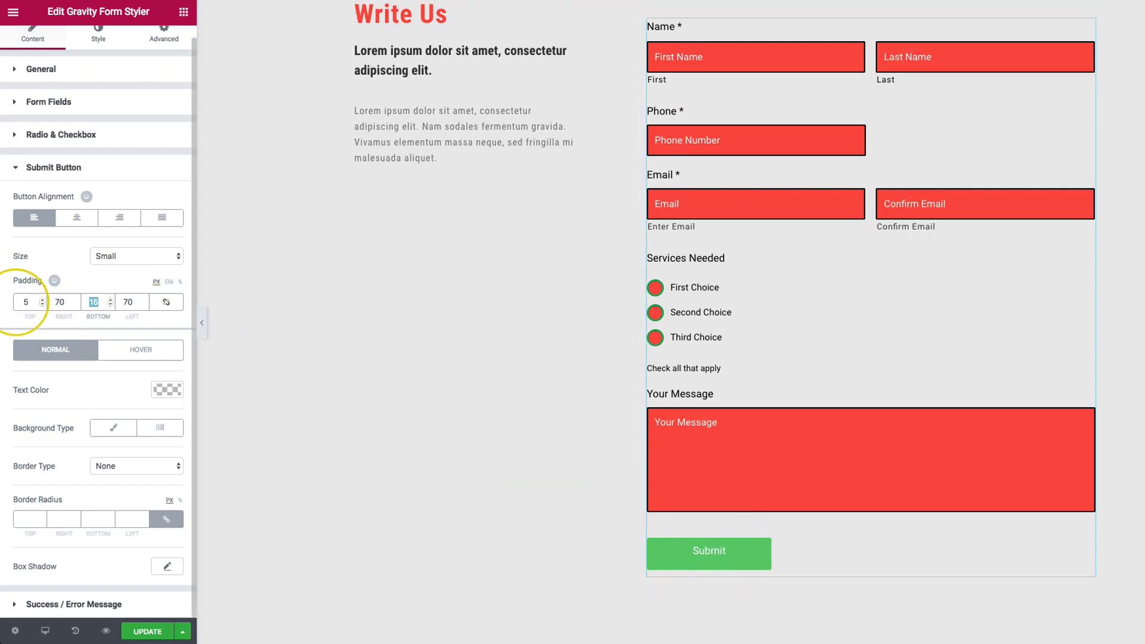
key(Tab)
text(5)
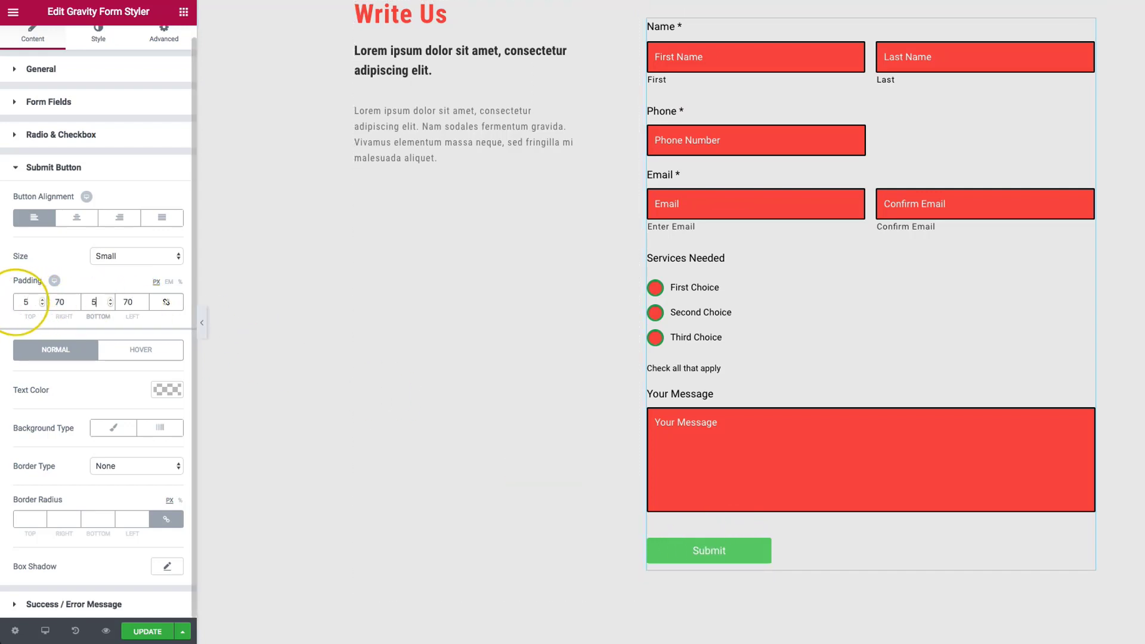
- Set the submit button's top and bottom padding to 10 px
double_click(21, 302)
text(10)
key(Tab)
key(Tab)
text(10)
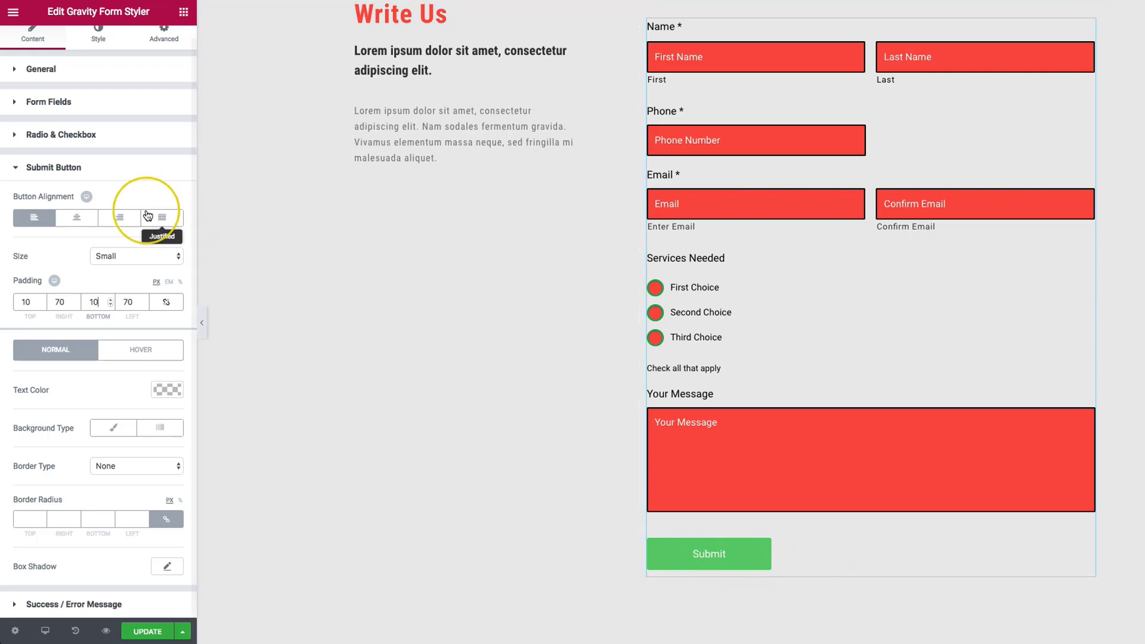
- Try the Justified alignment for the submit button and return it to left alignment
click(166, 223)
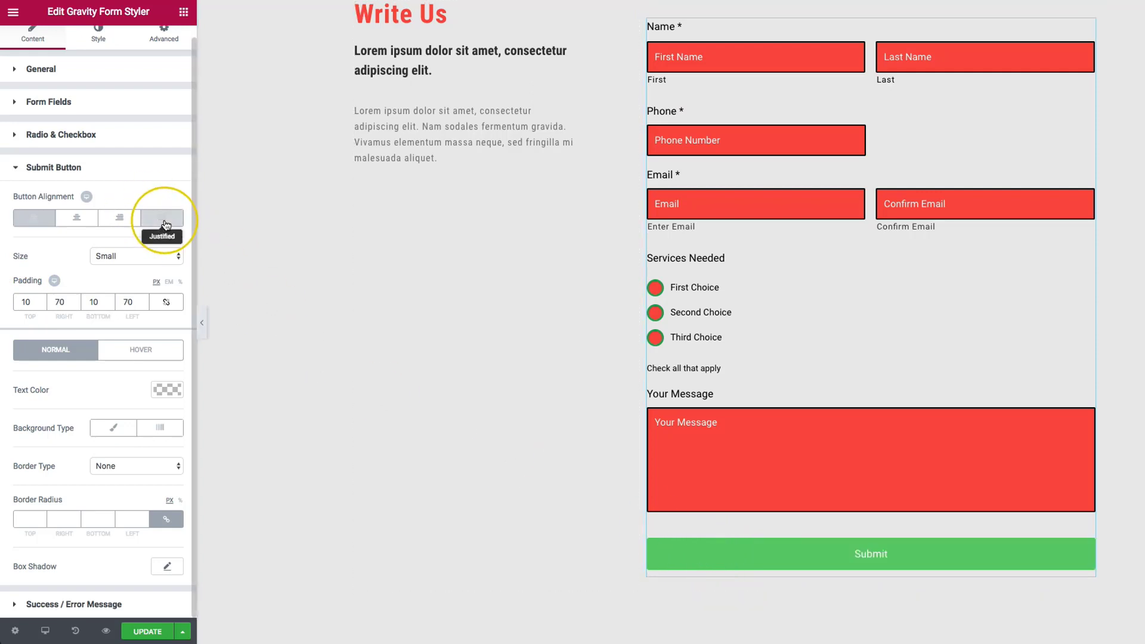
click(34, 218)
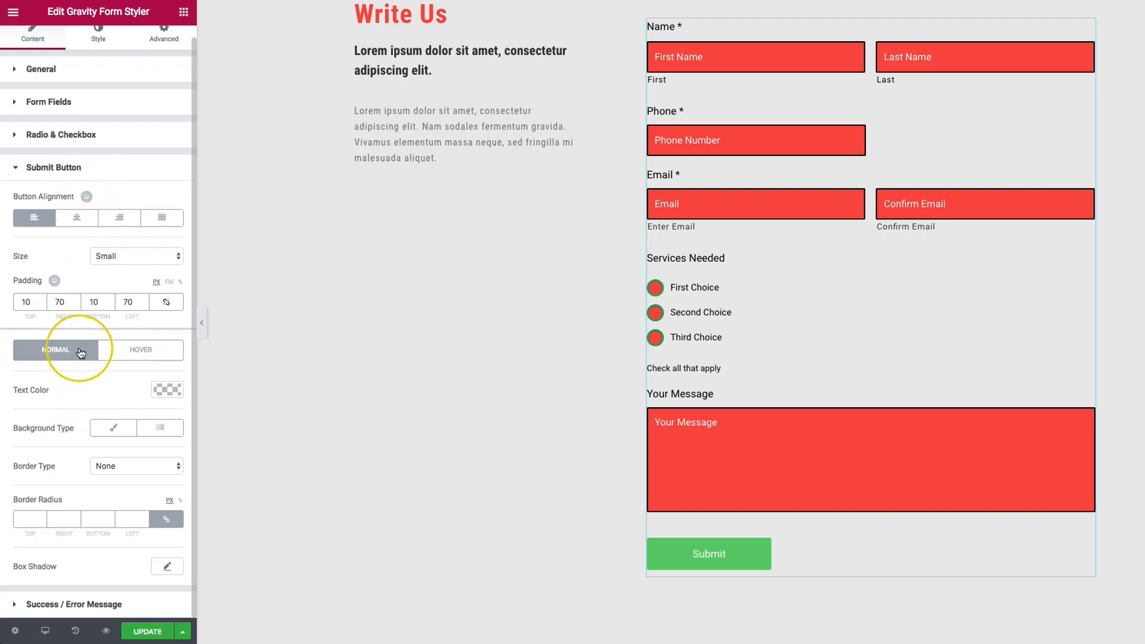
- Set the submit button's normal text color to the black palette swatch (#000000)
click(162, 391)
click(118, 544)
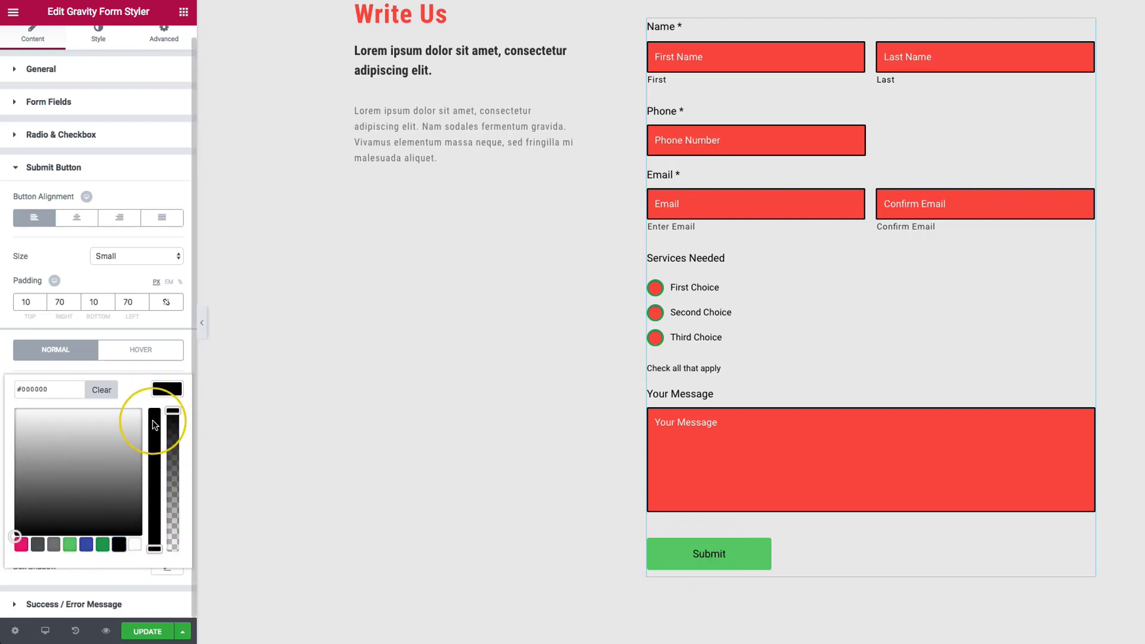
key(Escape)
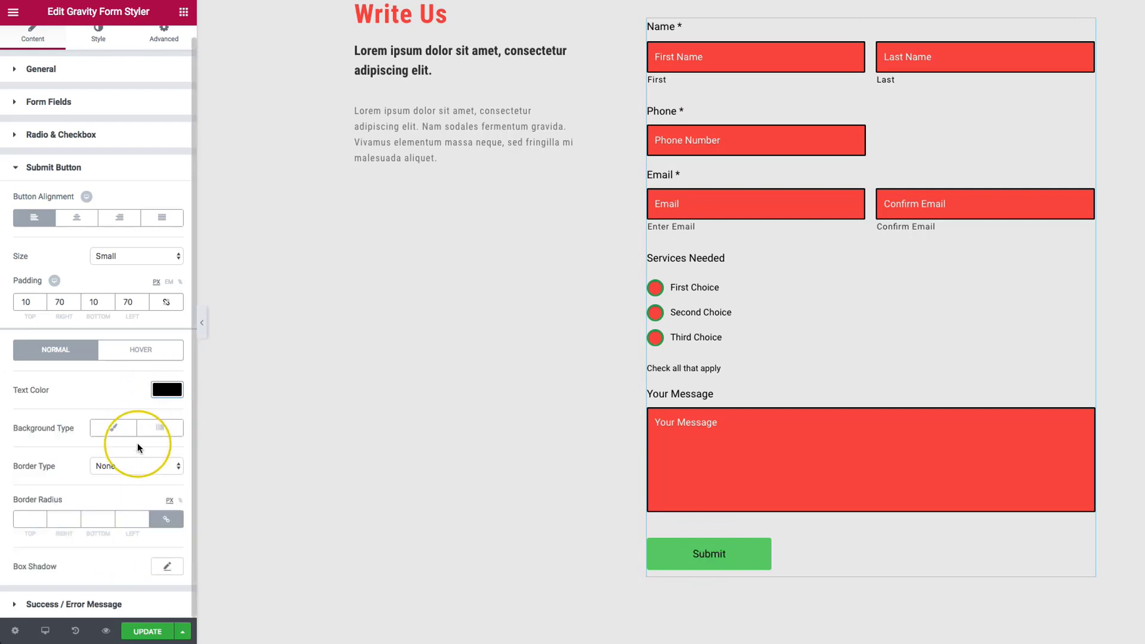
- Give the submit button a Classic background with the media library photo of the woman in yellow sportswear against the sky
click(112, 426)
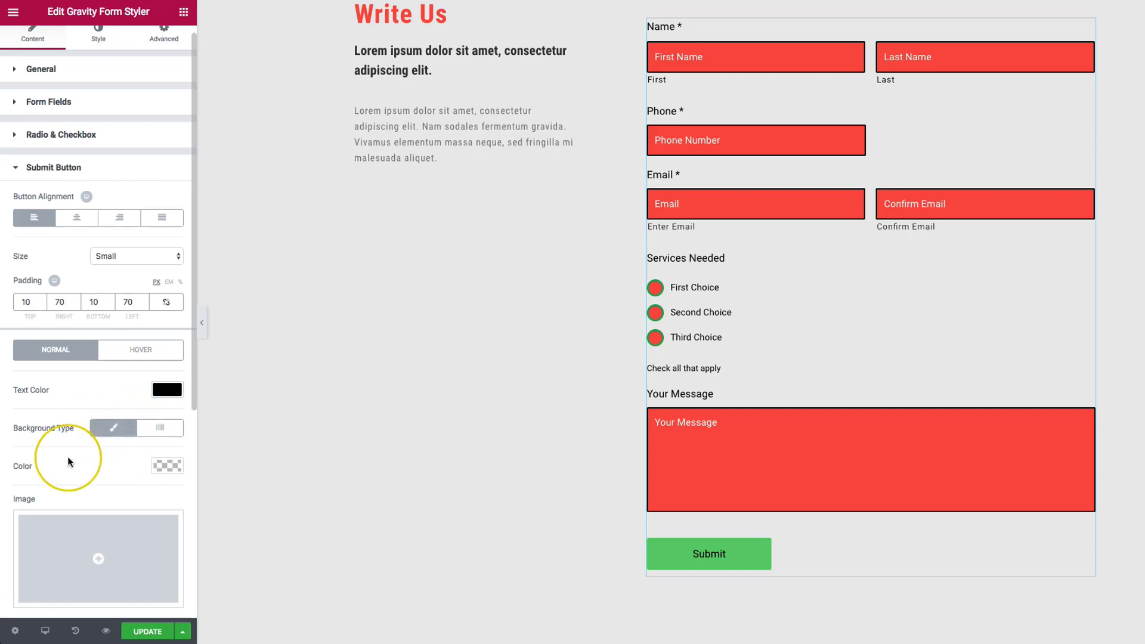
scroll(69, 460, down, 3)
click(125, 403)
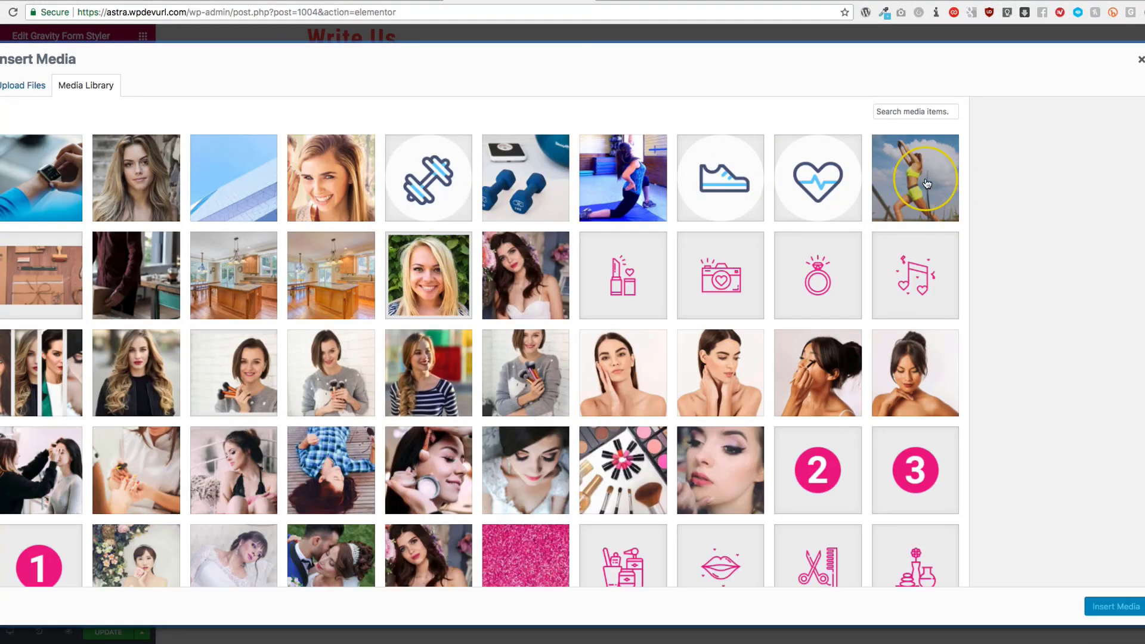
click(943, 191)
click(1098, 601)
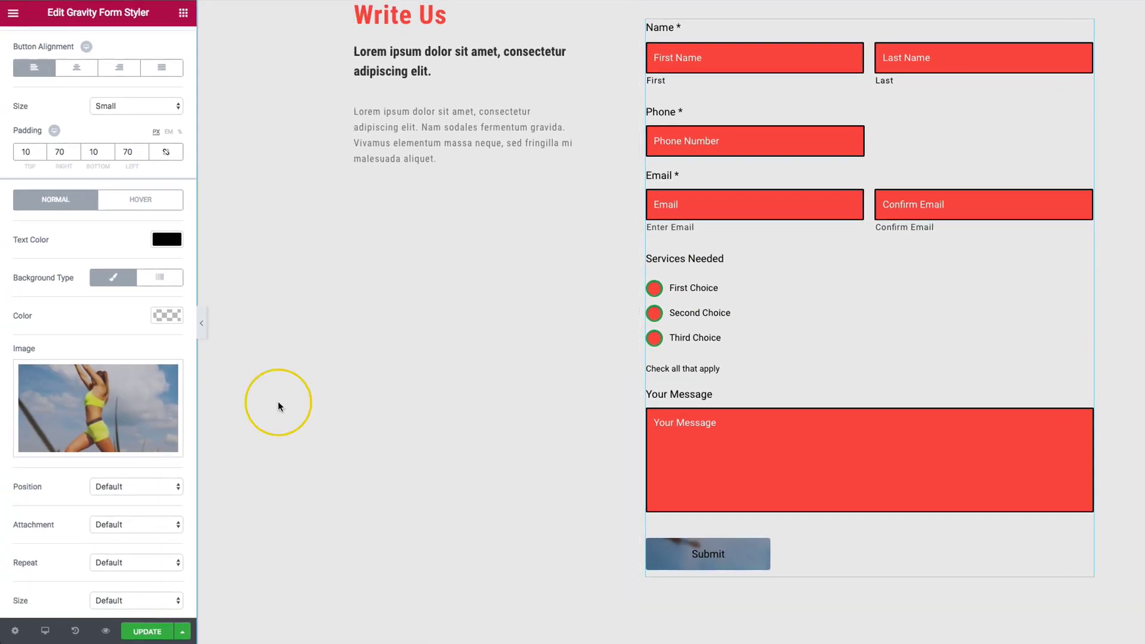
- Set the button's background image to position Center Center, attachment Scroll, No-repeat and size Cover
scroll(104, 505, down, 3)
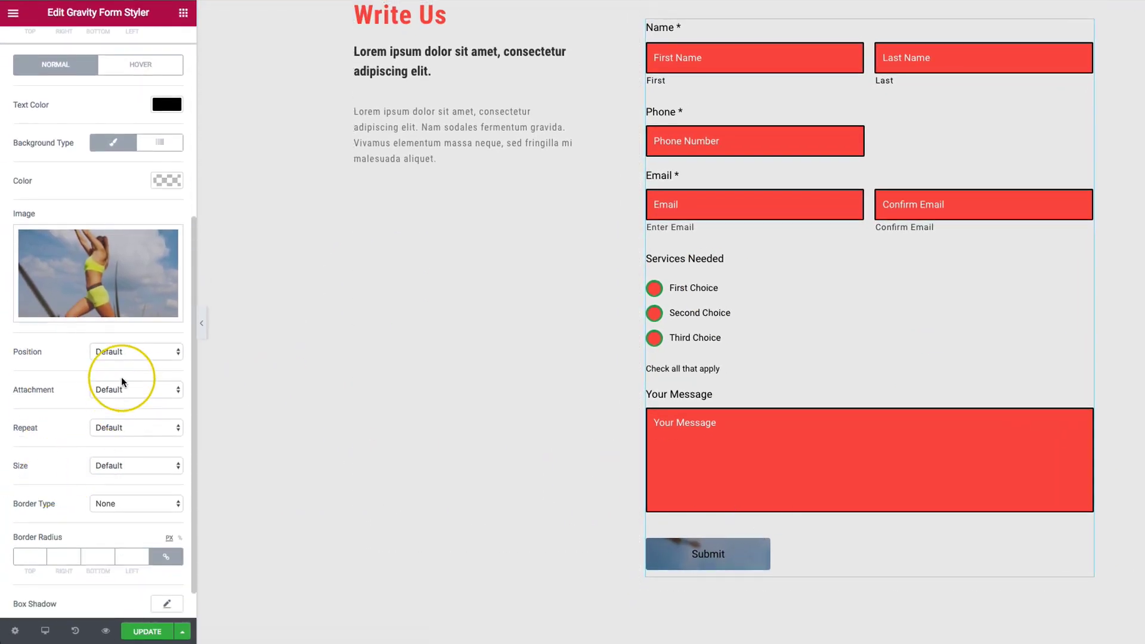
click(126, 353)
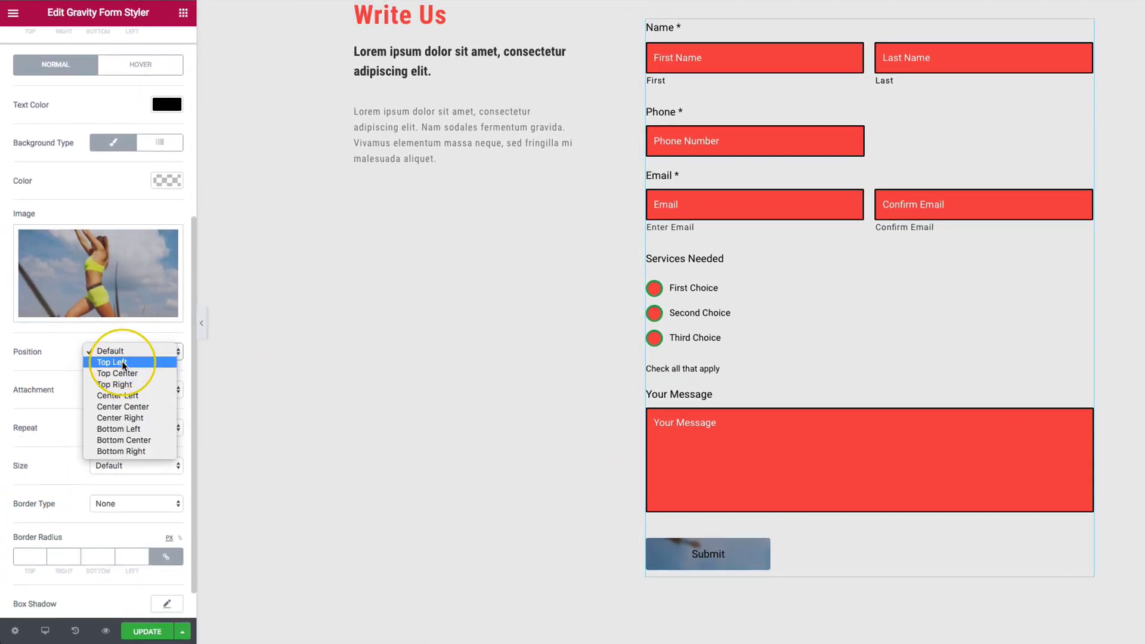
click(120, 406)
click(121, 392)
click(107, 401)
click(106, 428)
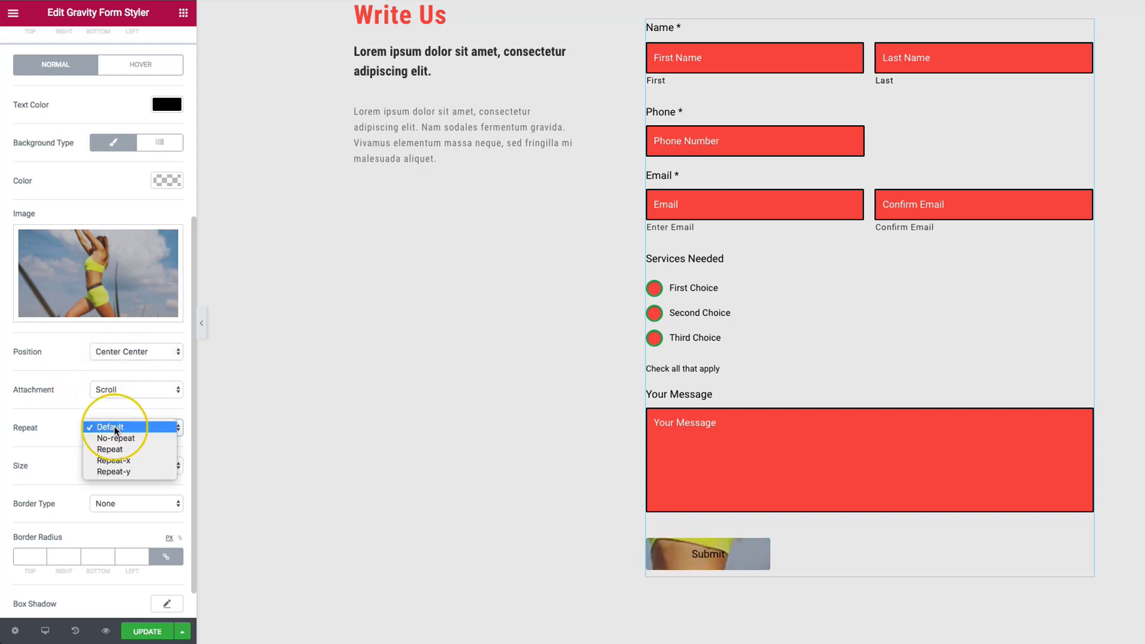
click(113, 437)
click(117, 466)
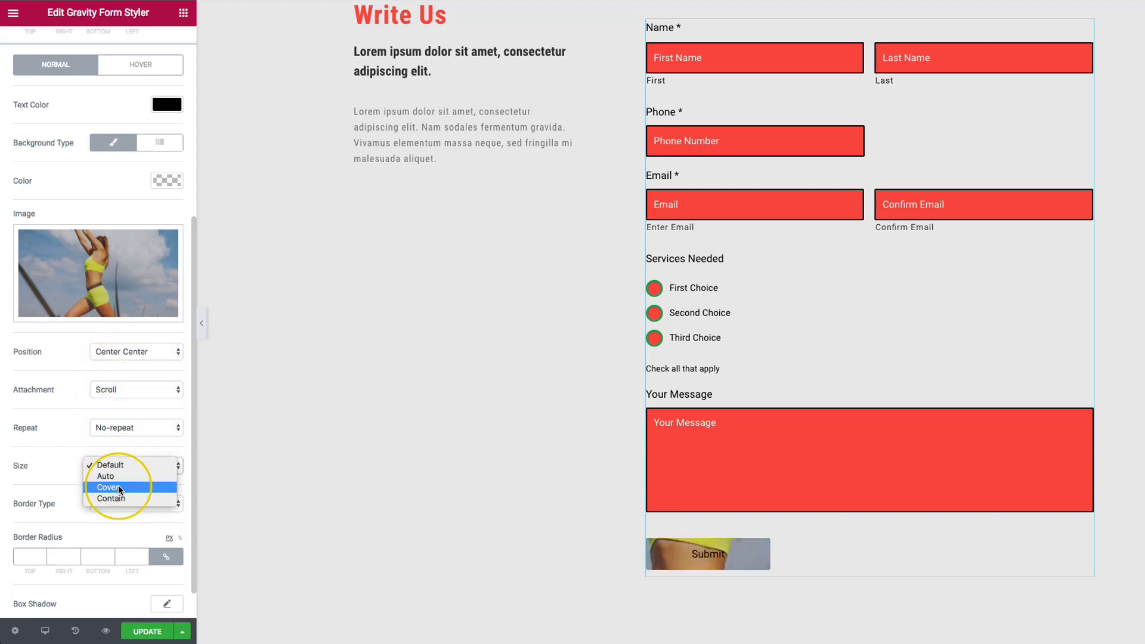
click(115, 488)
click(121, 505)
click(72, 505)
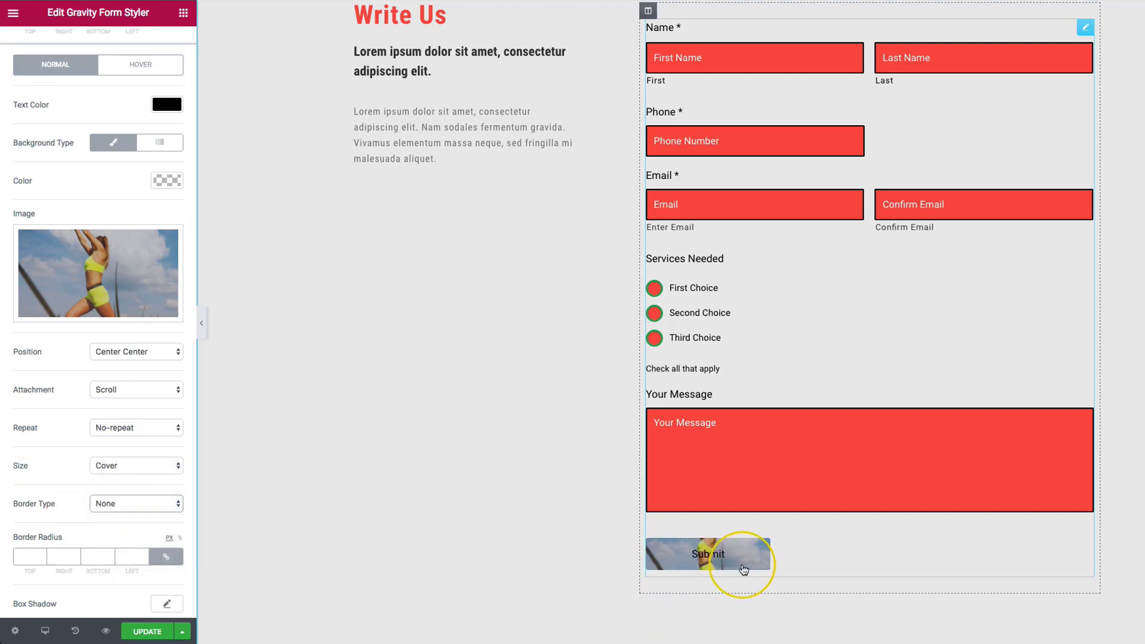
- Try the Gradient background type for the submit button, return to Classic and delete the background image
click(157, 145)
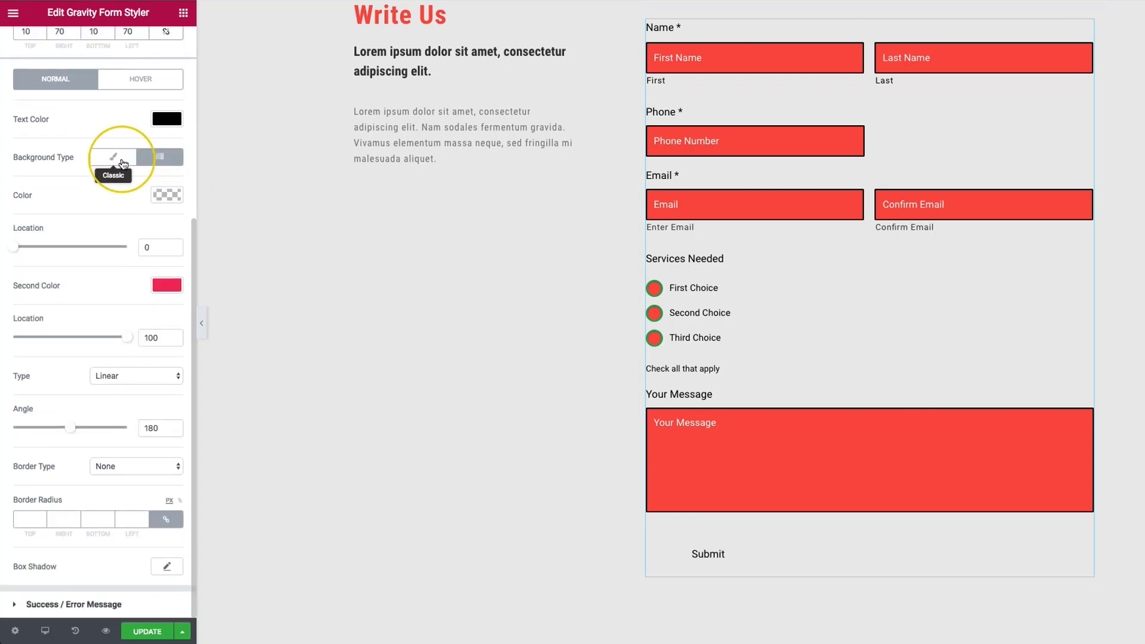
click(120, 160)
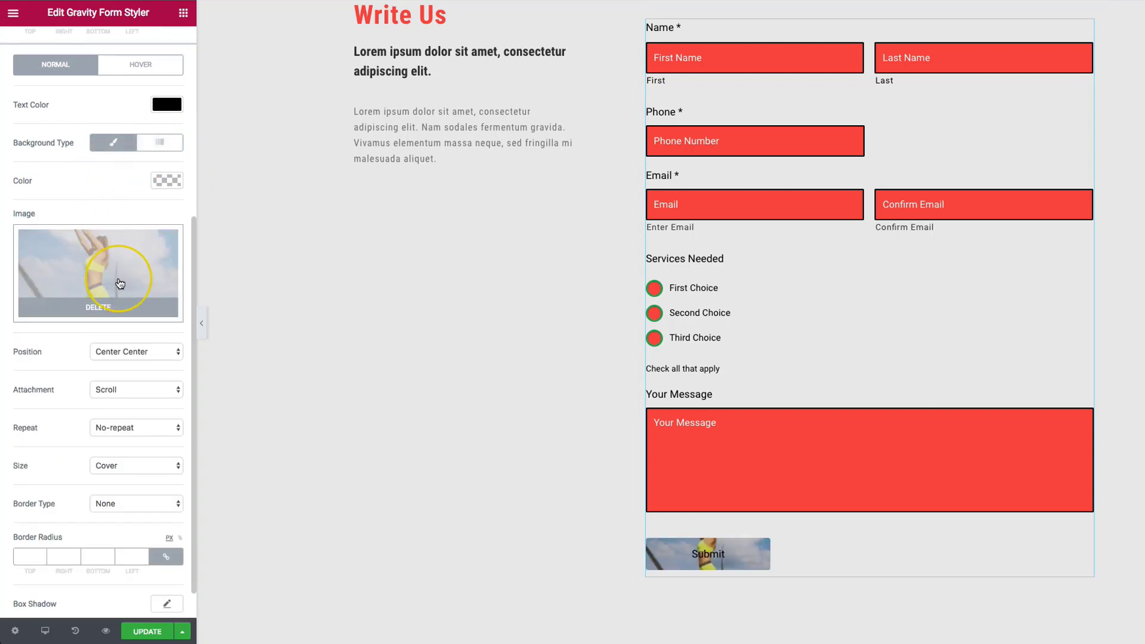
click(107, 310)
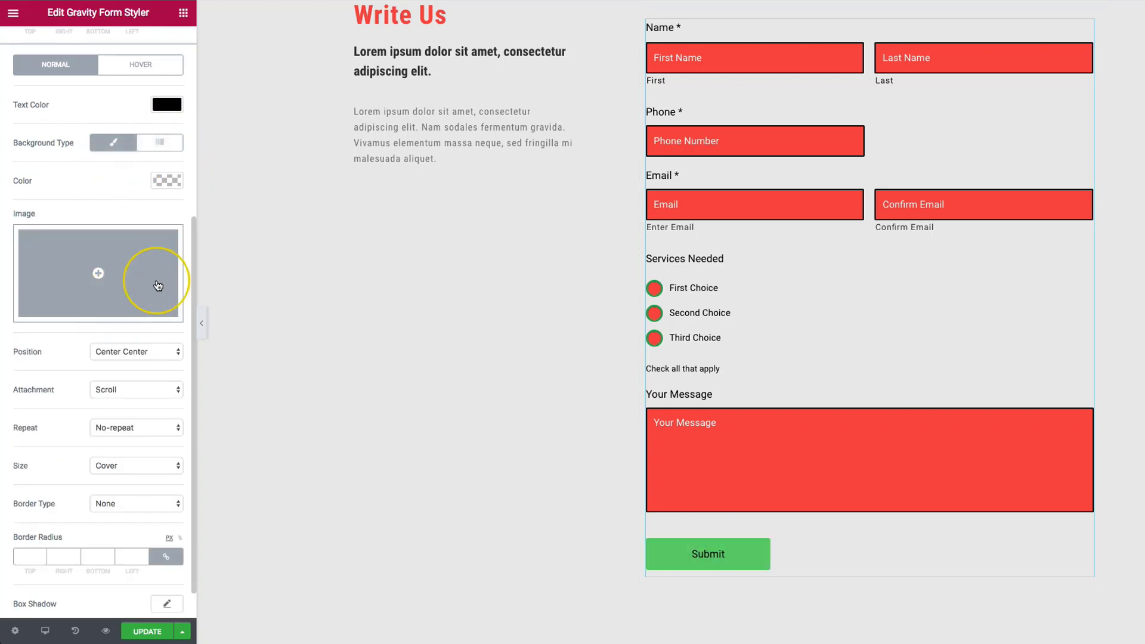
- Set the submit button's background color to red (#f84d43)
click(163, 176)
click(47, 181)
text(#f44336)
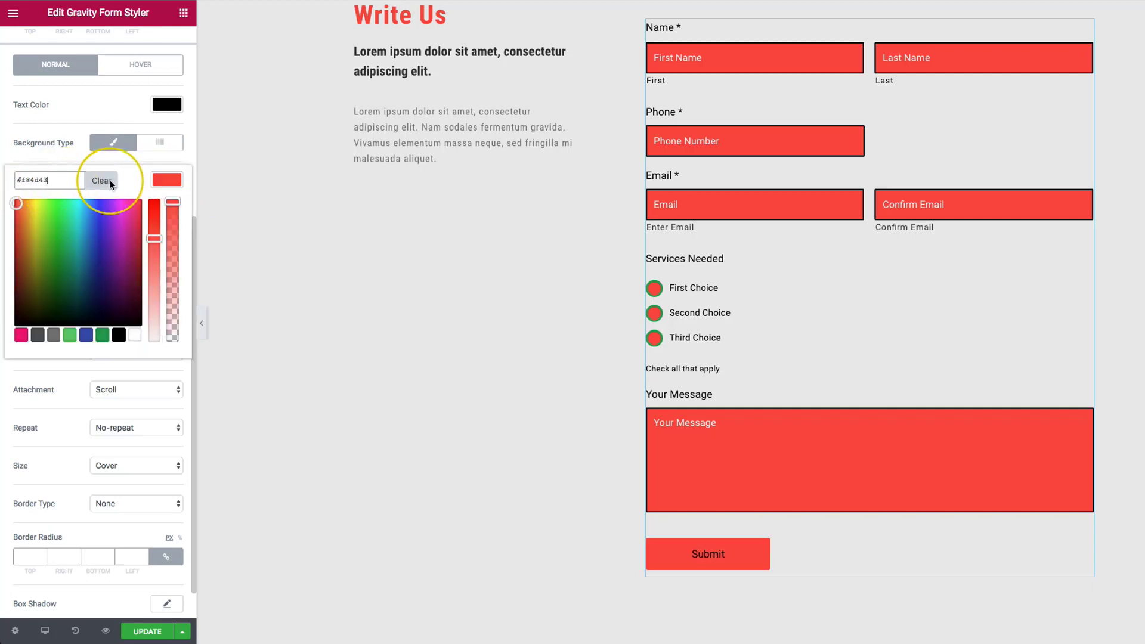
click(167, 179)
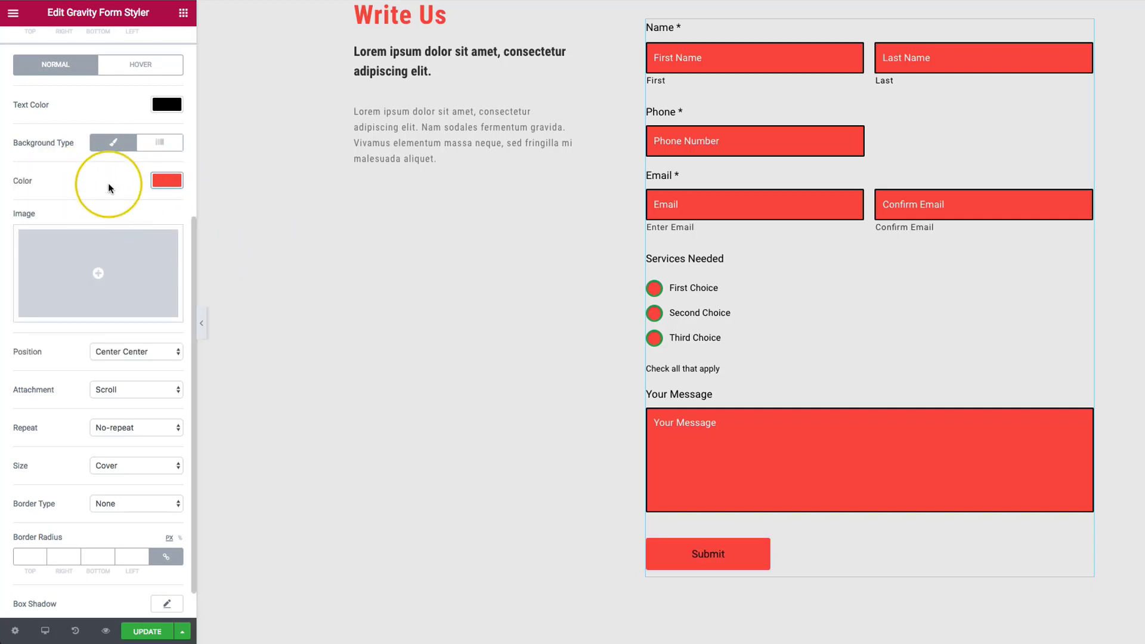
- Change the submit button's normal text color to the white palette swatch
click(166, 104)
click(132, 259)
click(170, 108)
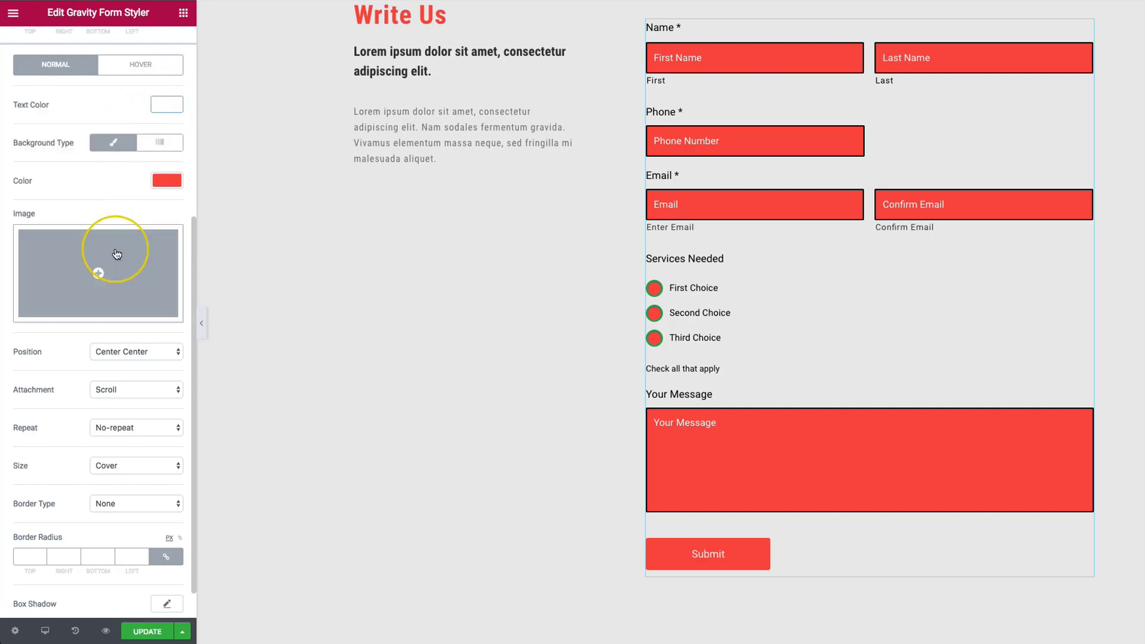
- Set the submit button's hover text color to the black palette swatch (#000000)
scroll(109, 182, down, 1)
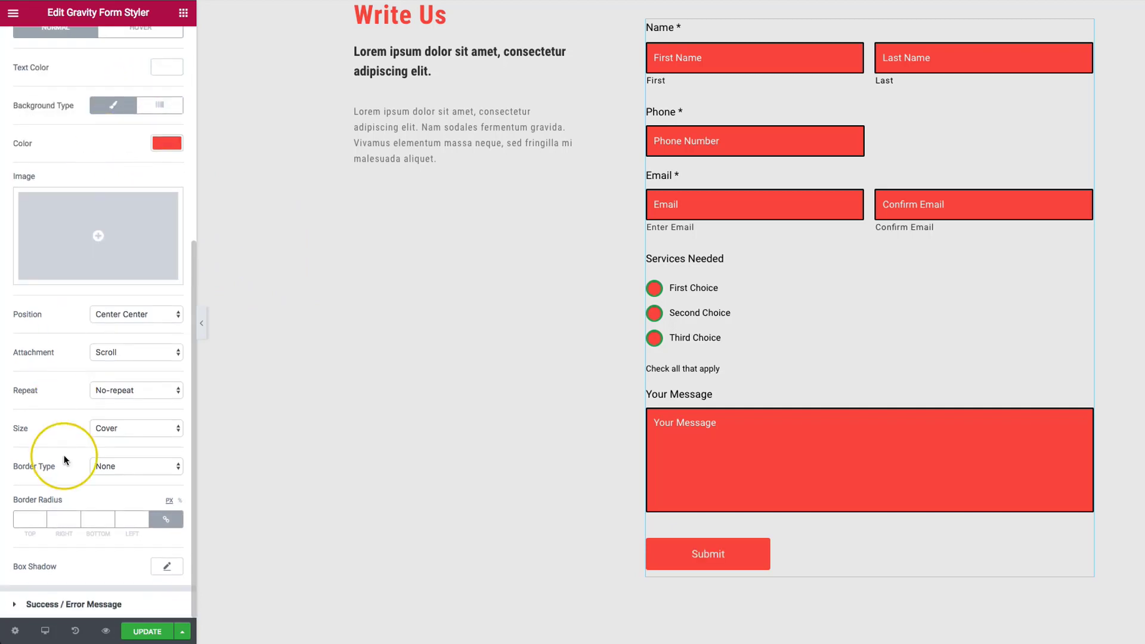
scroll(53, 245, up, 2)
scroll(62, 223, up, 2)
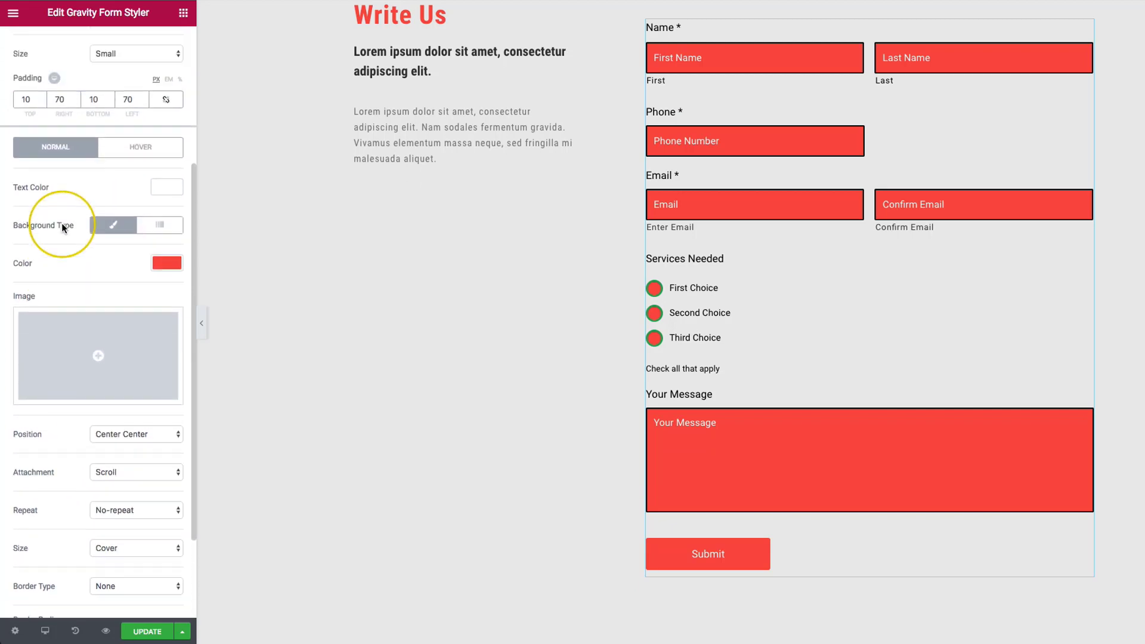
click(160, 166)
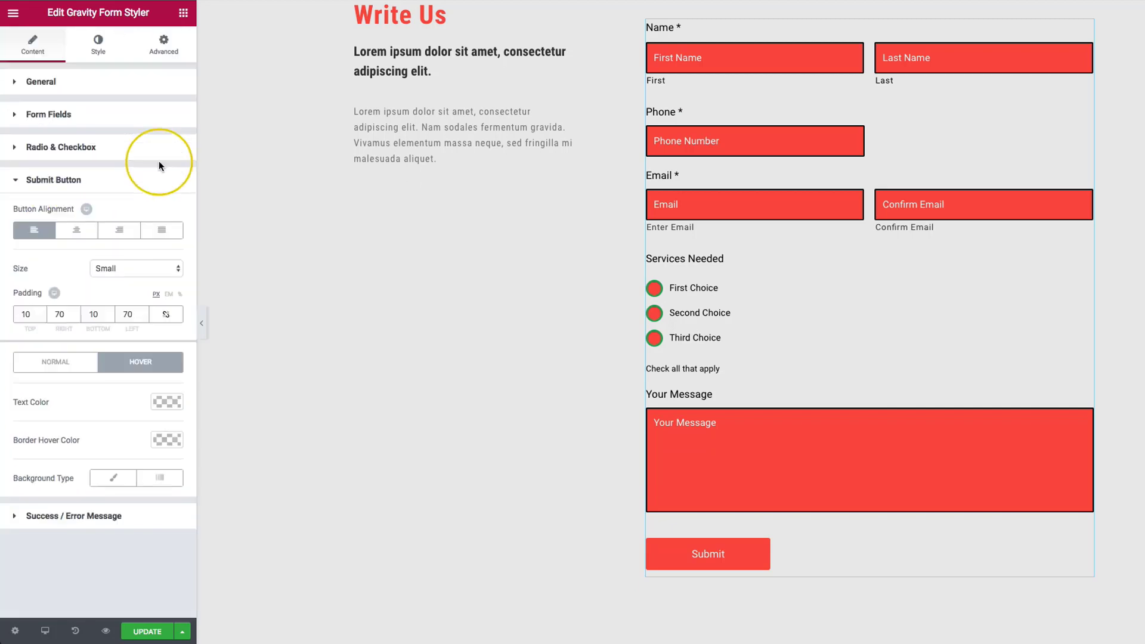
click(167, 401)
click(118, 556)
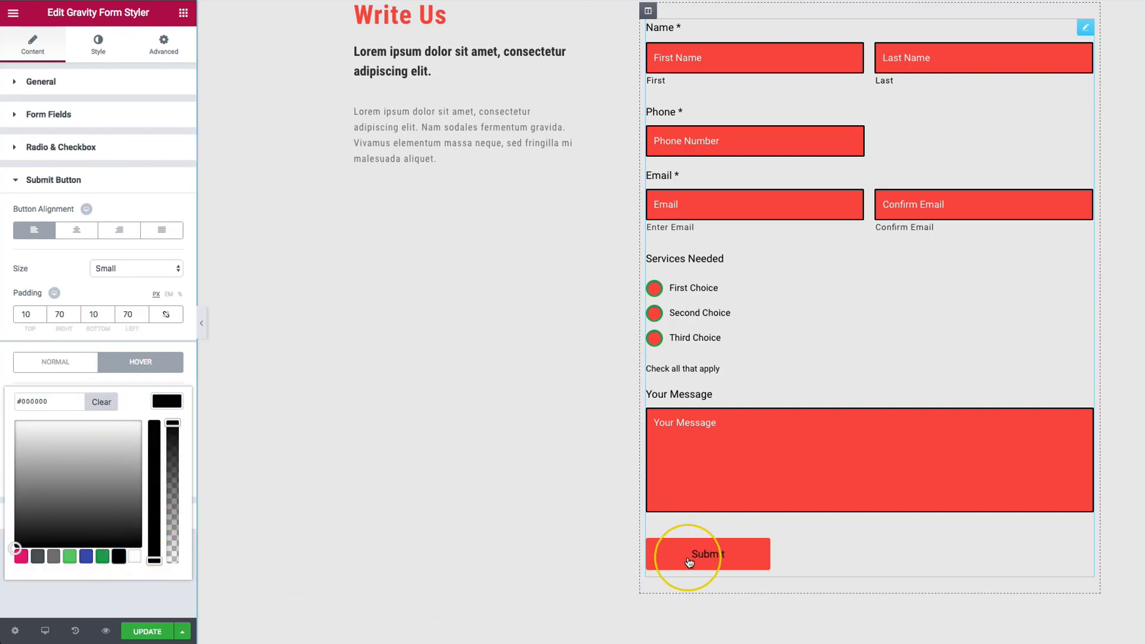
- Set the submit button's hover background type to Classic
click(155, 401)
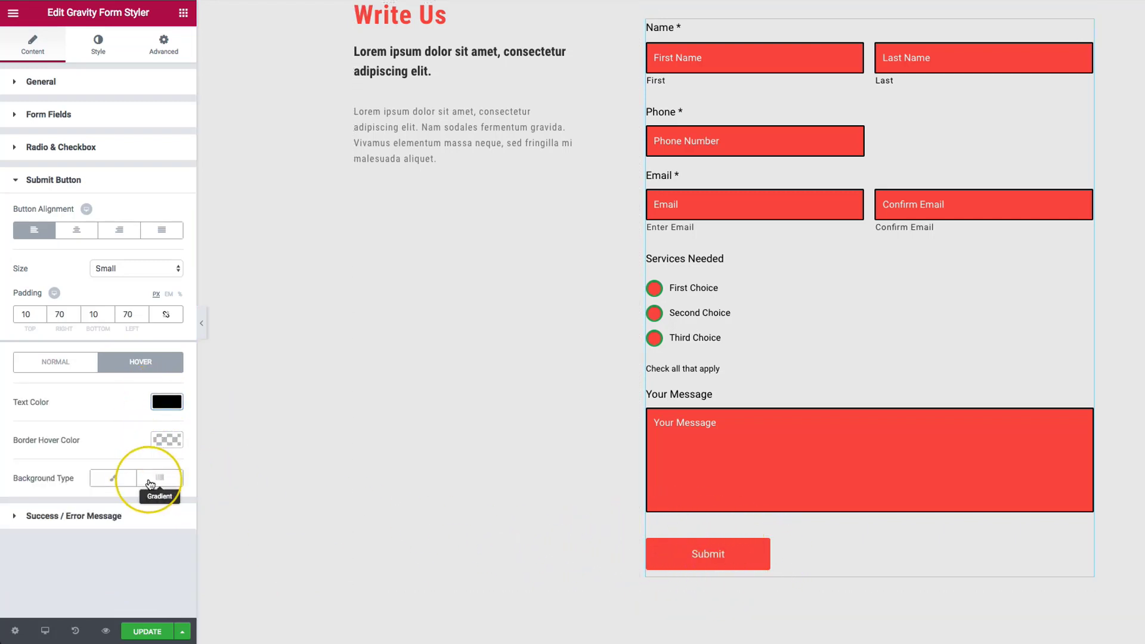
click(113, 479)
scroll(113, 477, down, 3)
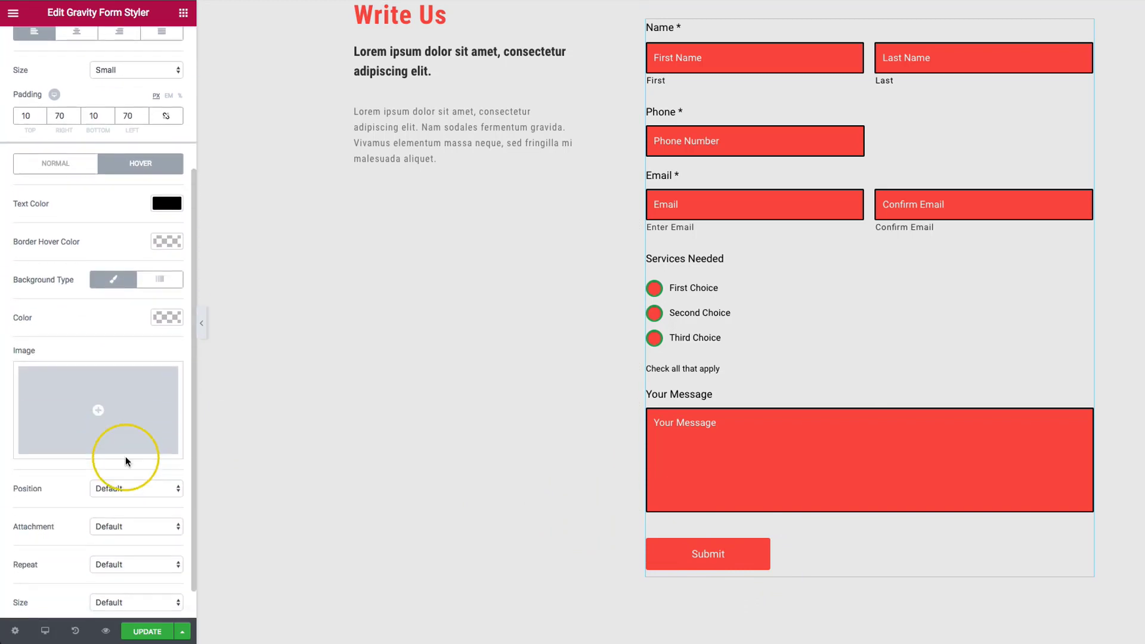
- Try the blue palette swatch (#4054b2) as the submit button's hover background color and clear it again
click(167, 318)
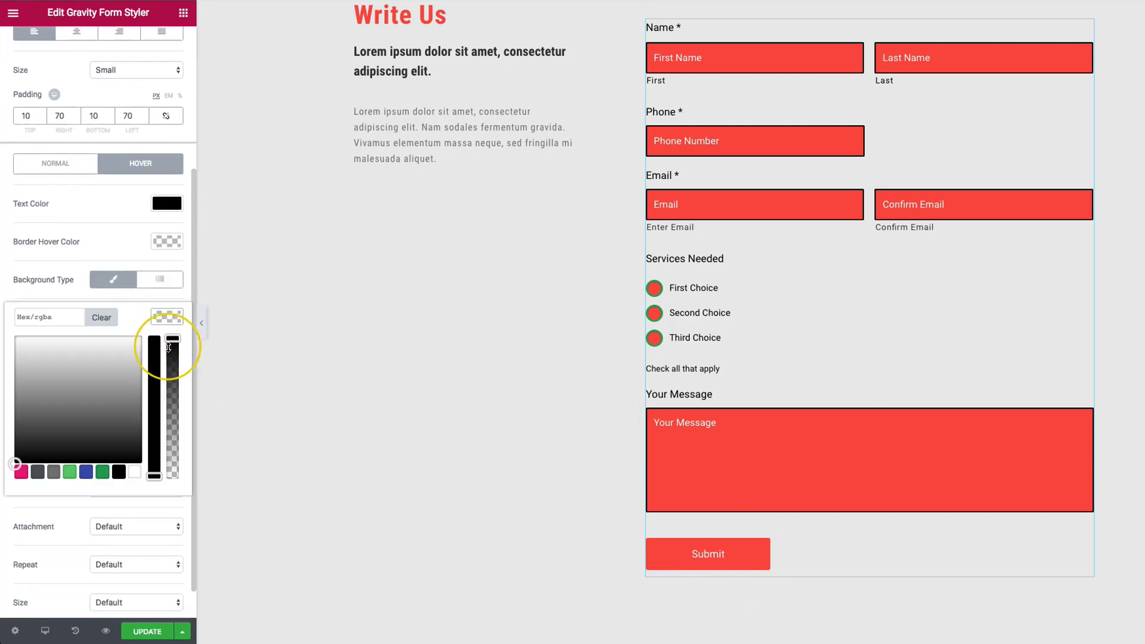
click(119, 472)
click(86, 474)
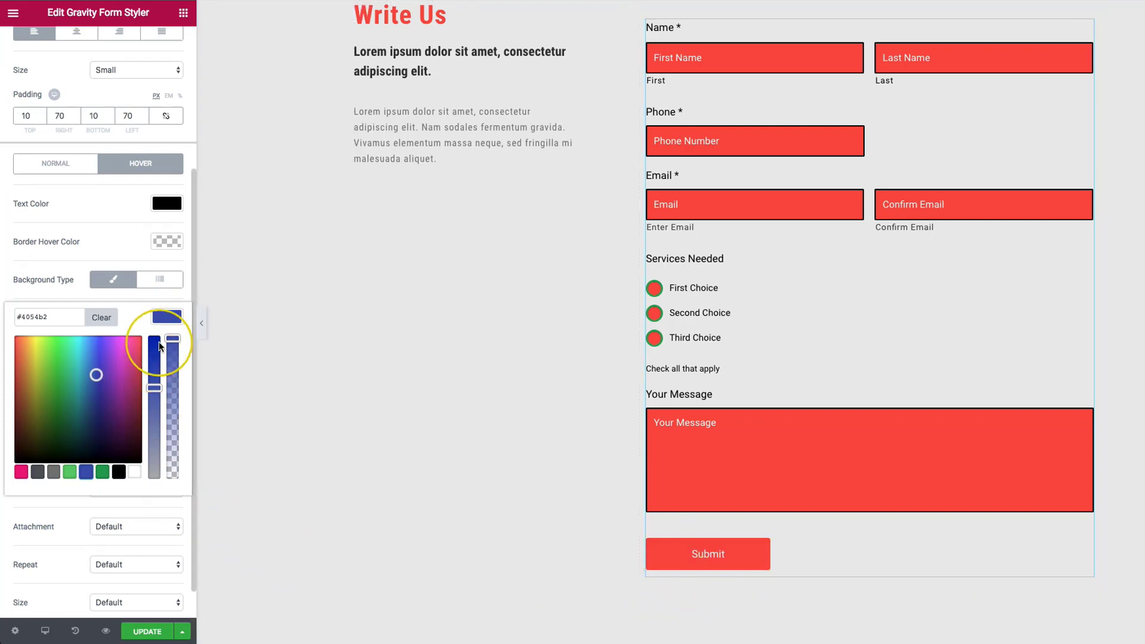
click(160, 320)
click(161, 318)
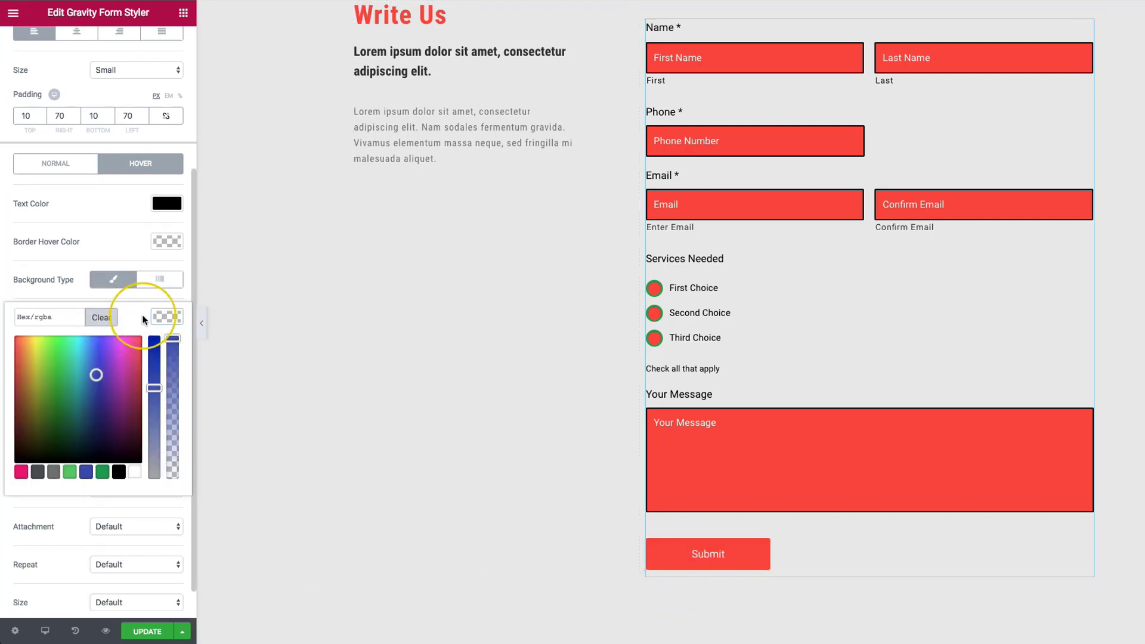
click(165, 316)
- Return to the submit button's normal state and look through its background, border and box shadow options
scroll(159, 316, down, 1)
scroll(119, 325, up, 4)
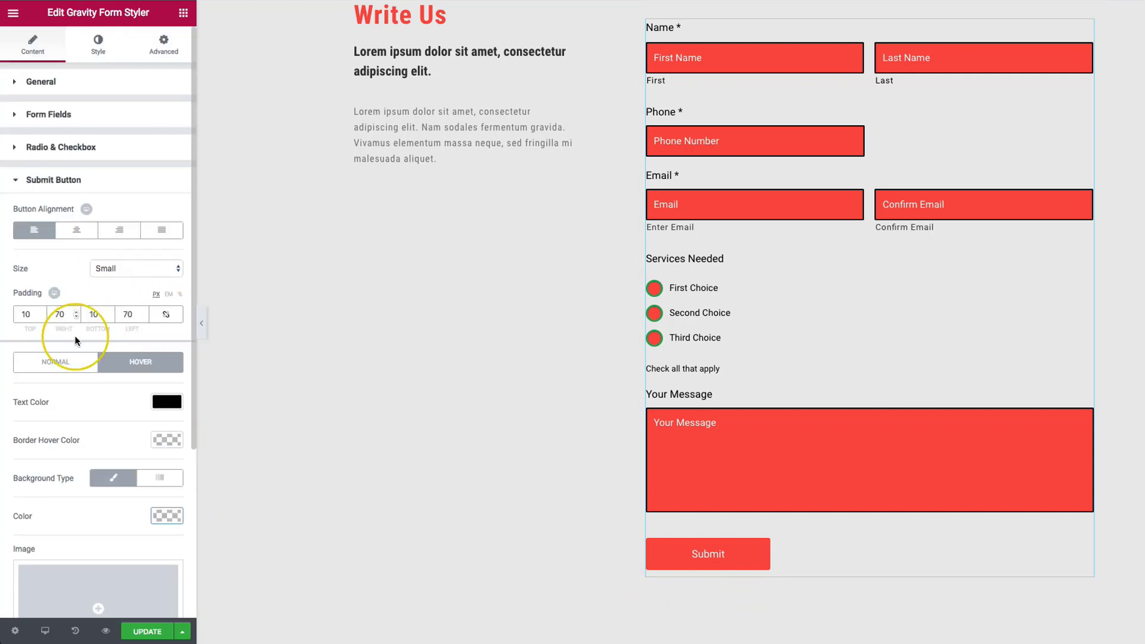
click(59, 366)
scroll(71, 355, down, 5)
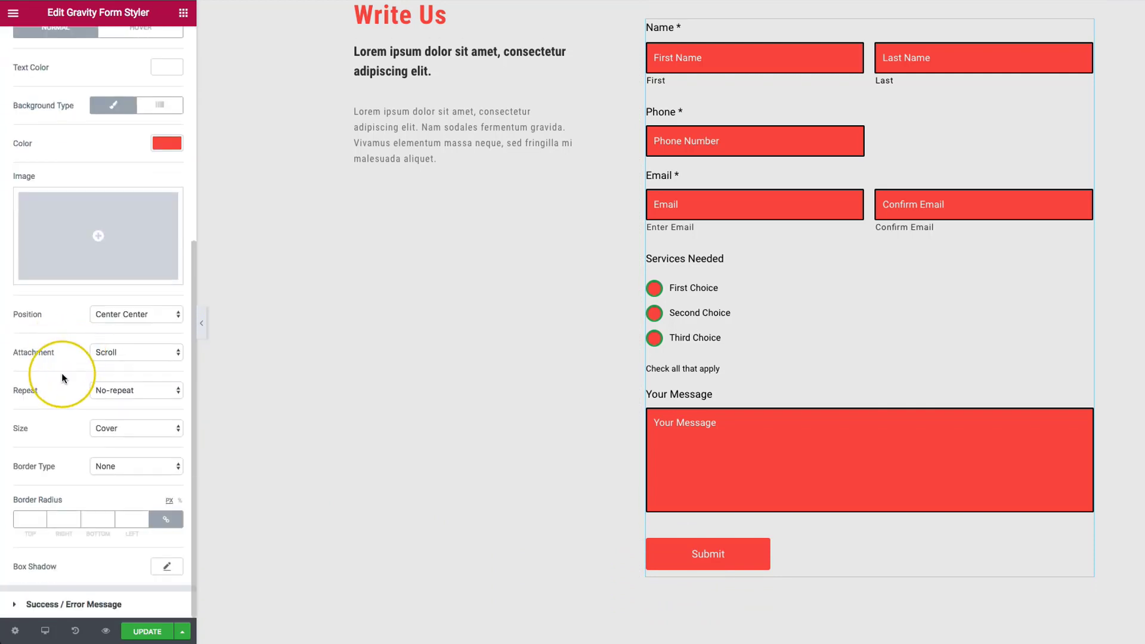
scroll(67, 370, up, 5)
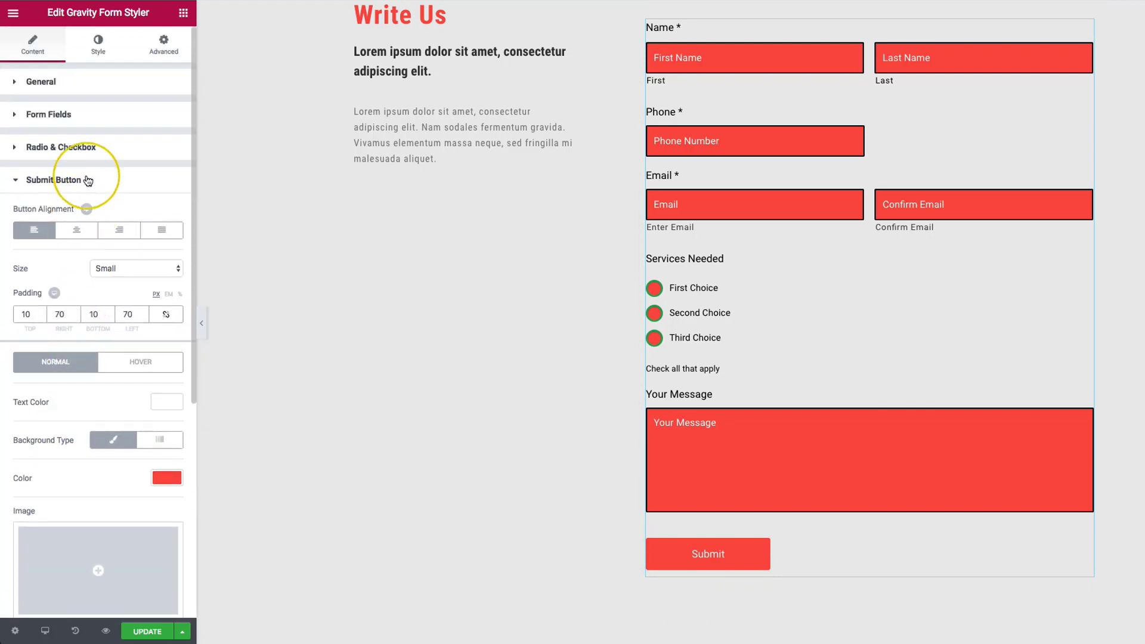
click(88, 181)
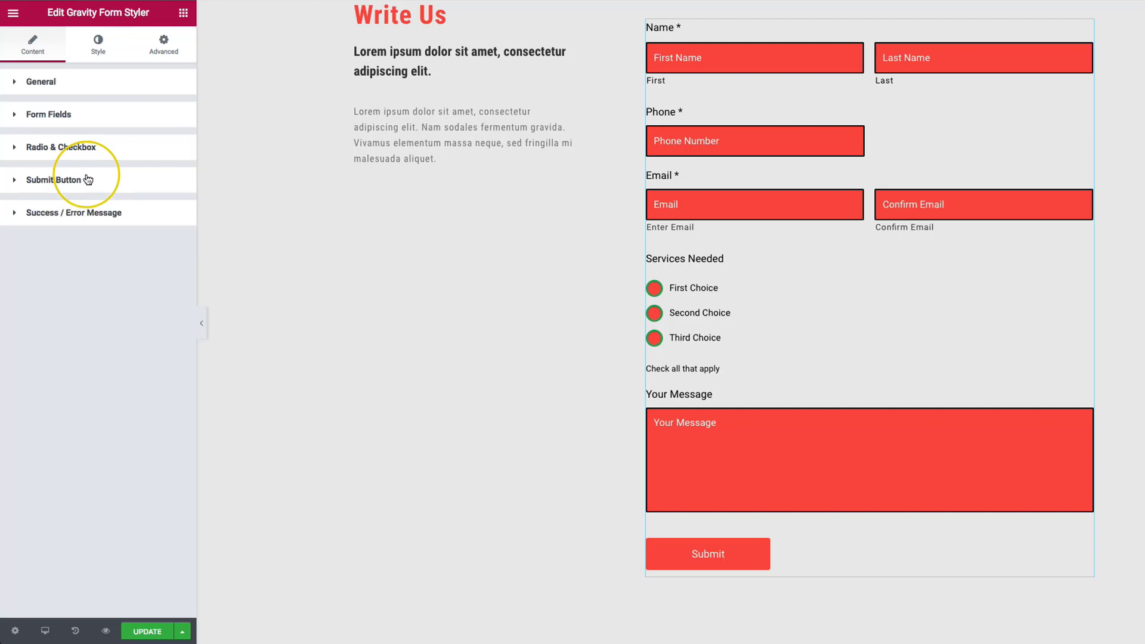
- Open the Success / Error Message settings and look over the field validation and form error validation options
click(75, 214)
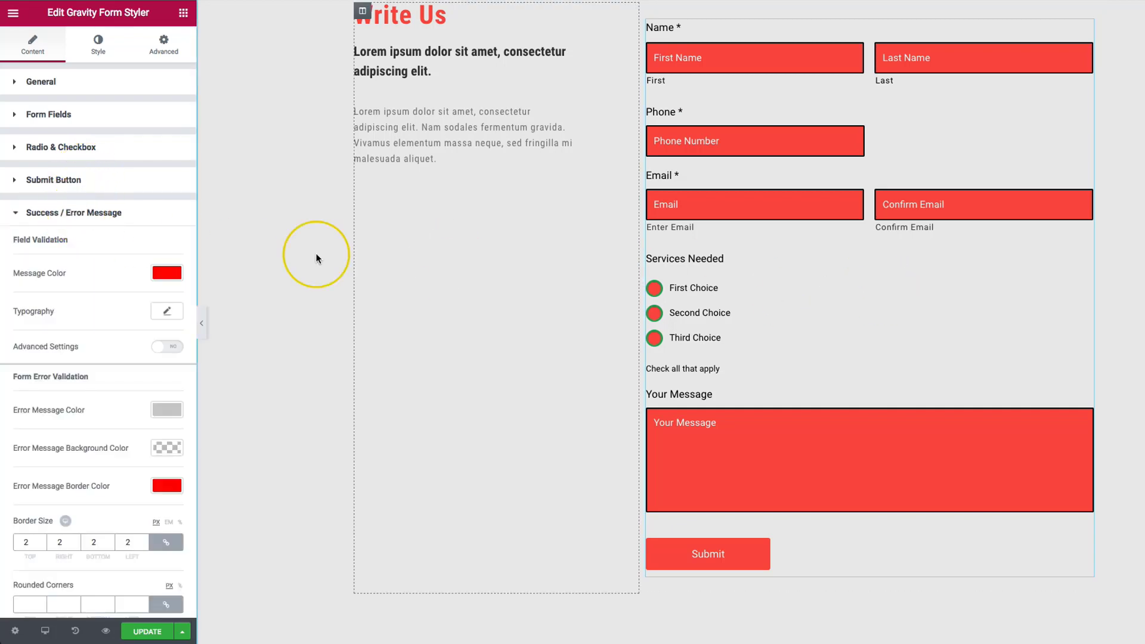
scroll(93, 280, down, 5)
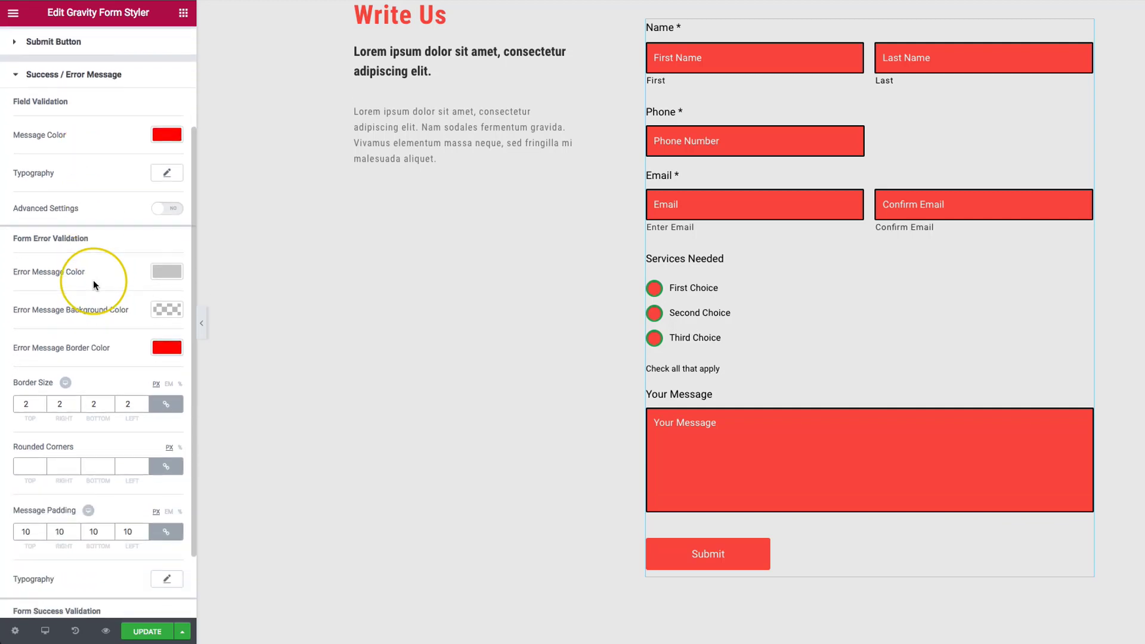
scroll(957, 310, up, 3)
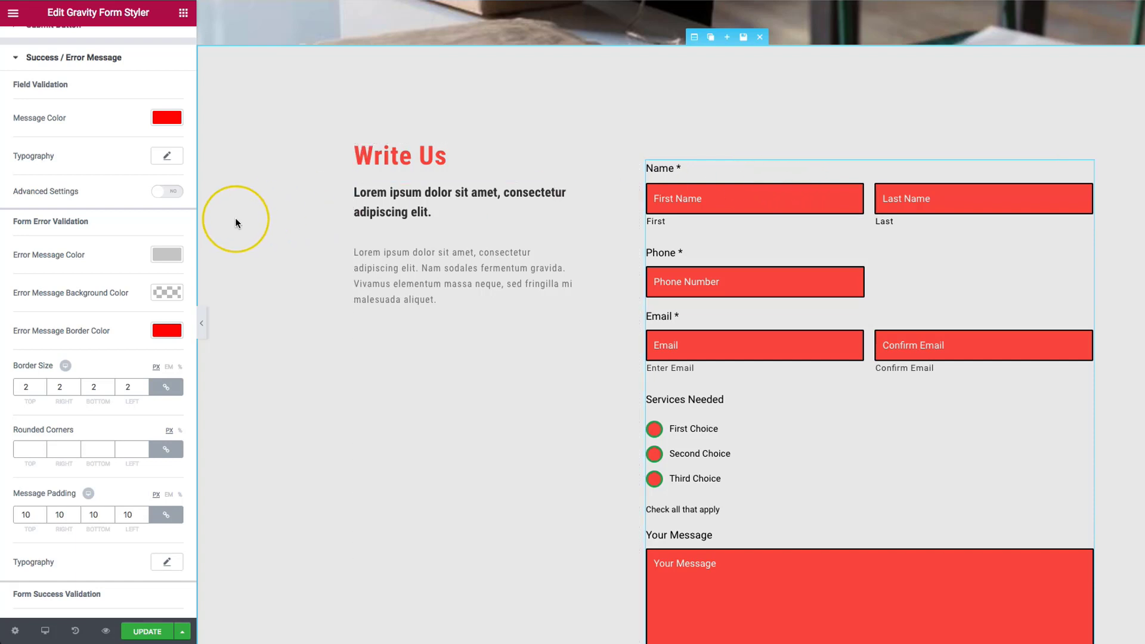
scroll(234, 220, down, 1)
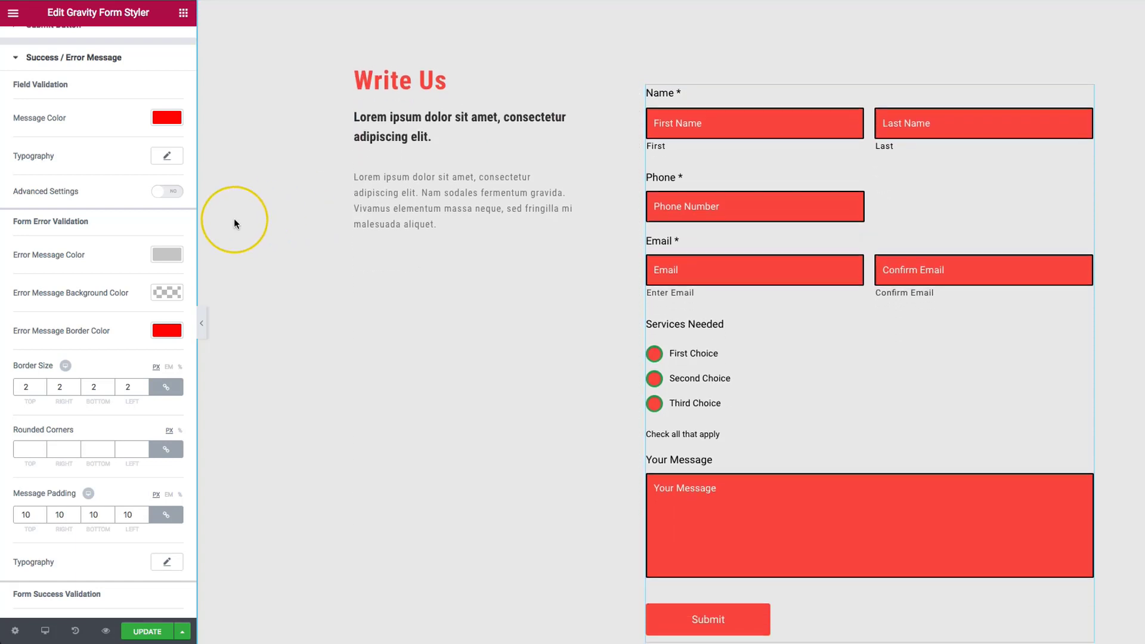
- Preview the Contact Us page, submit the form with empty fields and examine the form's error message and field validation messages
click(106, 636)
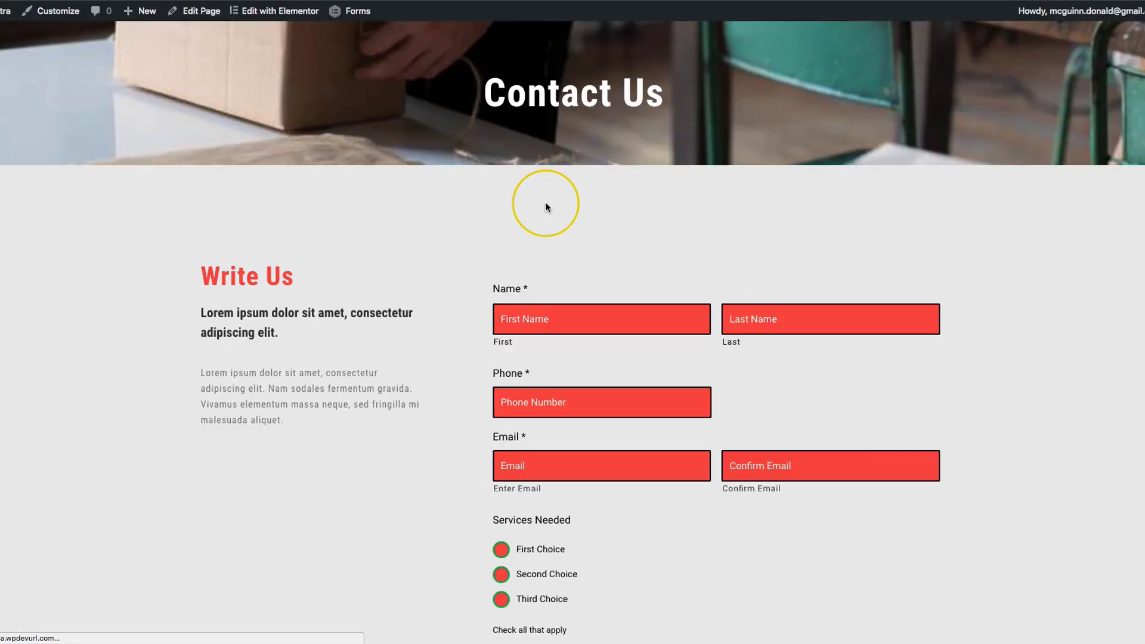
scroll(555, 246, down, 8)
click(560, 349)
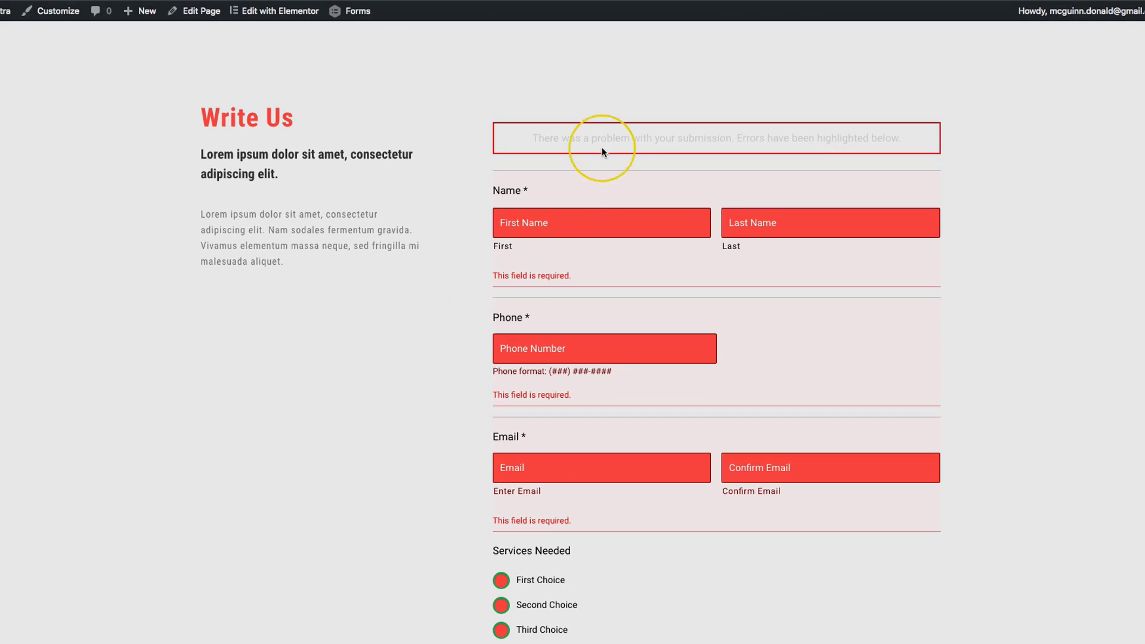
drag(552, 139, 911, 137)
click(989, 145)
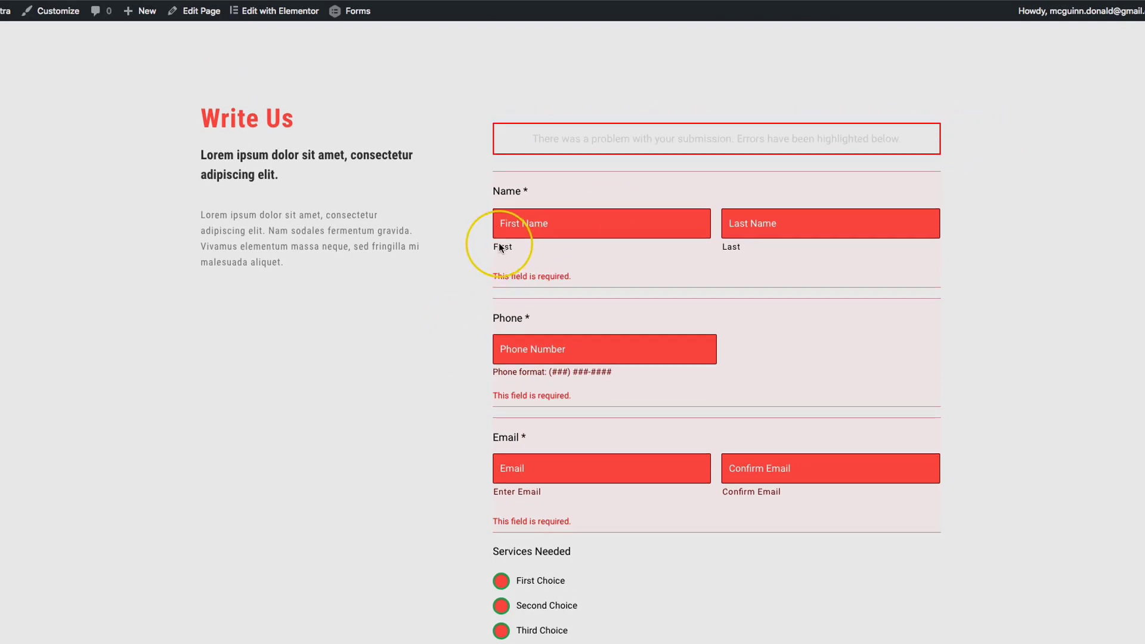
scroll(437, 251, up, 1)
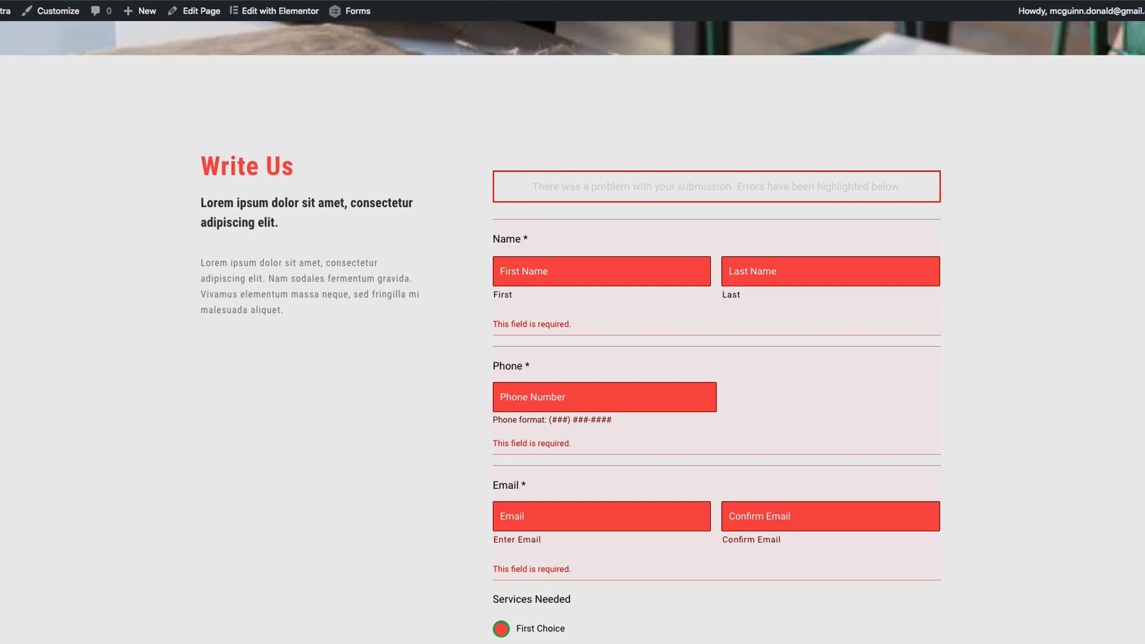
- Return to the Elementor editor and set the field validation message color to the black palette swatch (#000000)
click(455, 5)
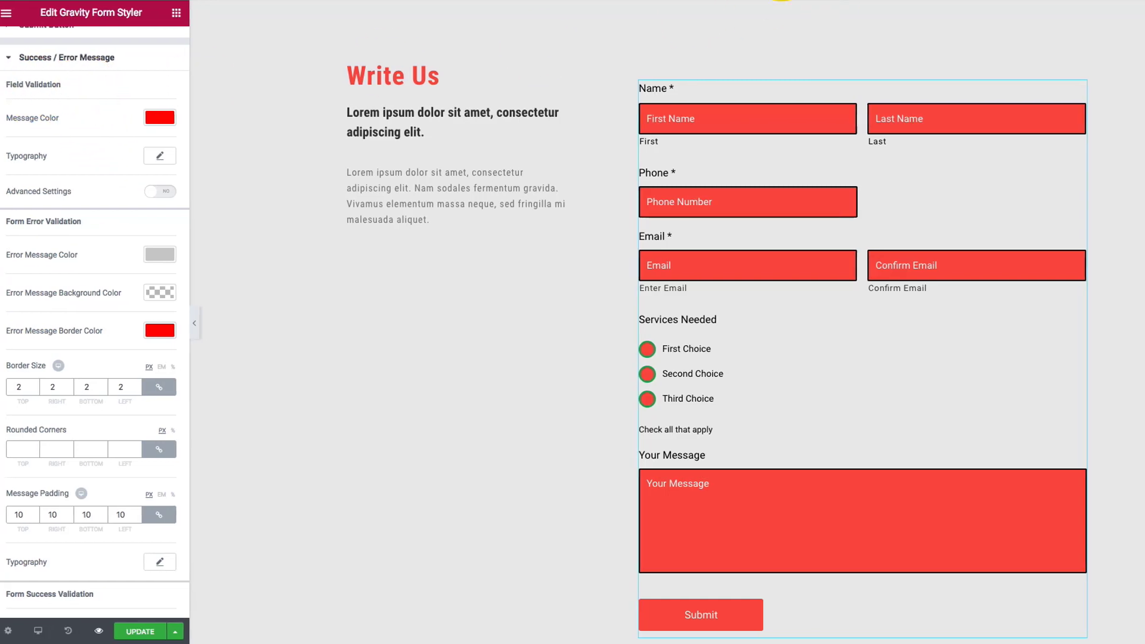
click(814, 2)
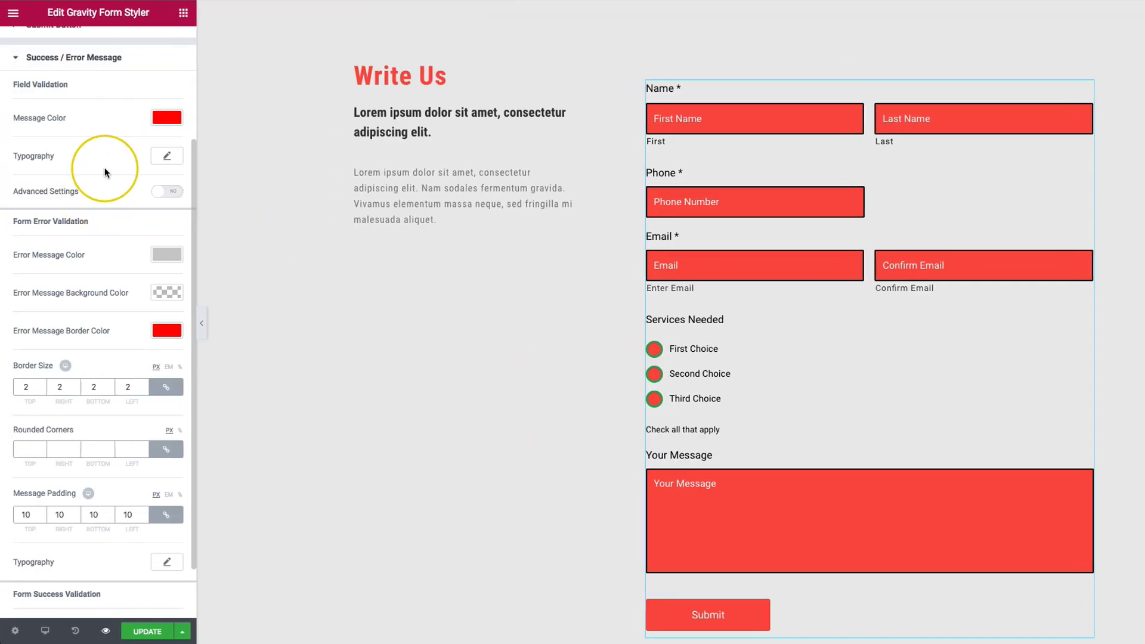
click(167, 117)
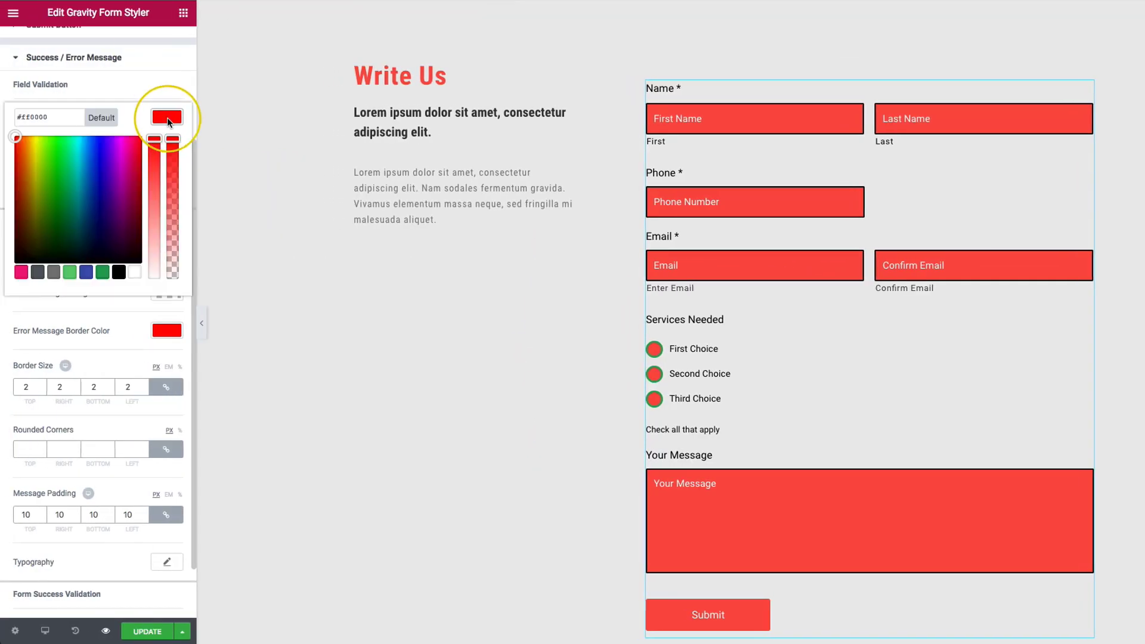
click(119, 272)
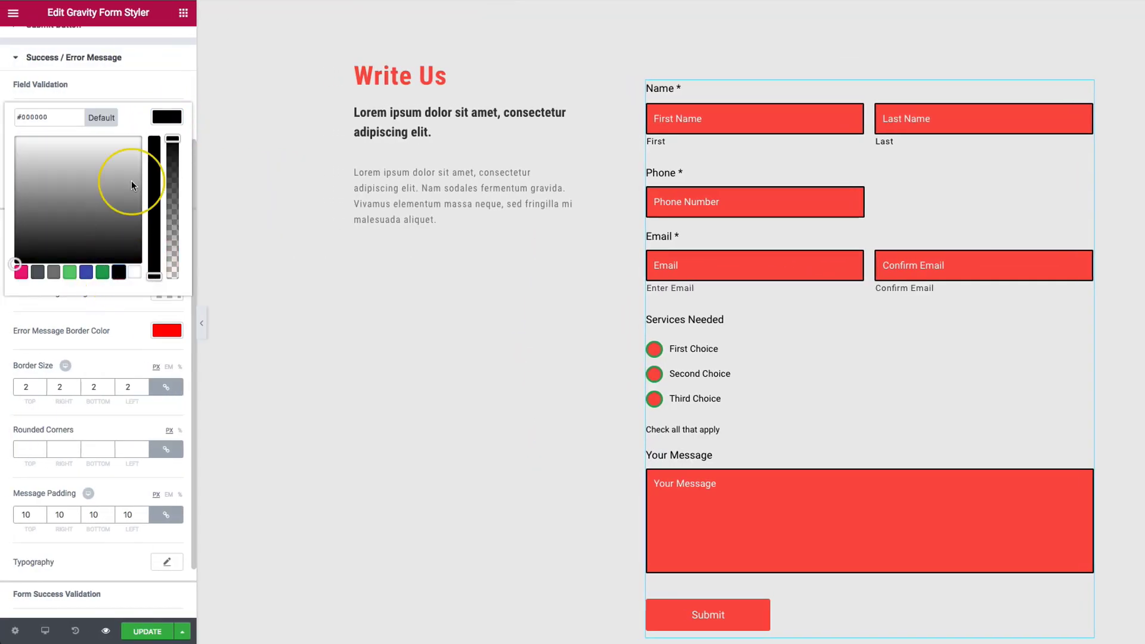
click(166, 117)
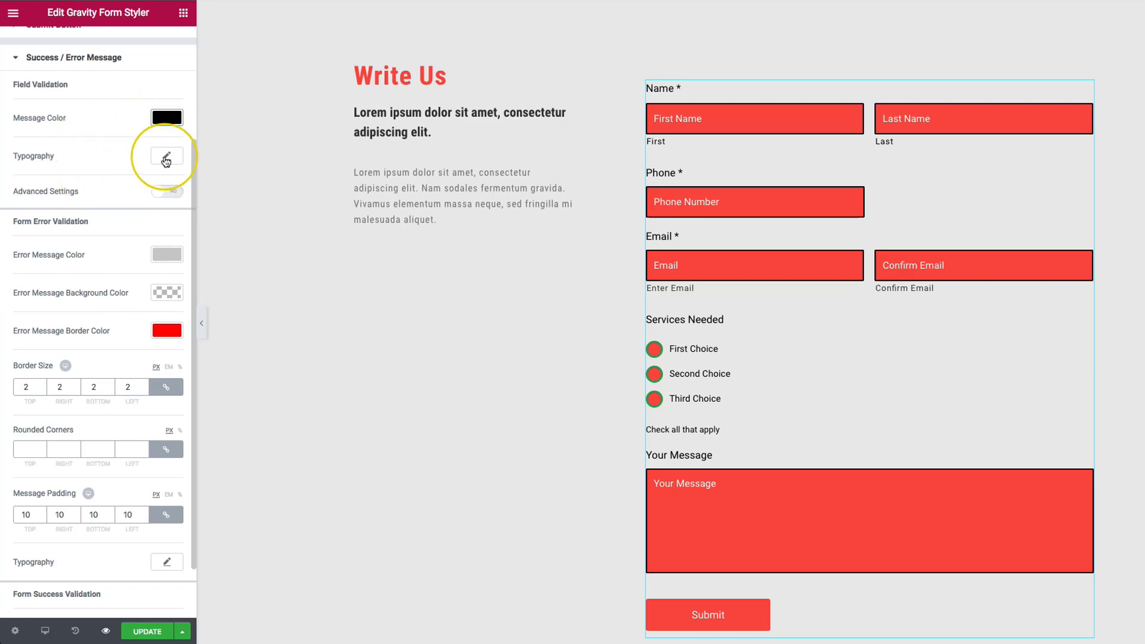
- Check the field validation typography options and enable the Advanced Settings for field validation
click(166, 158)
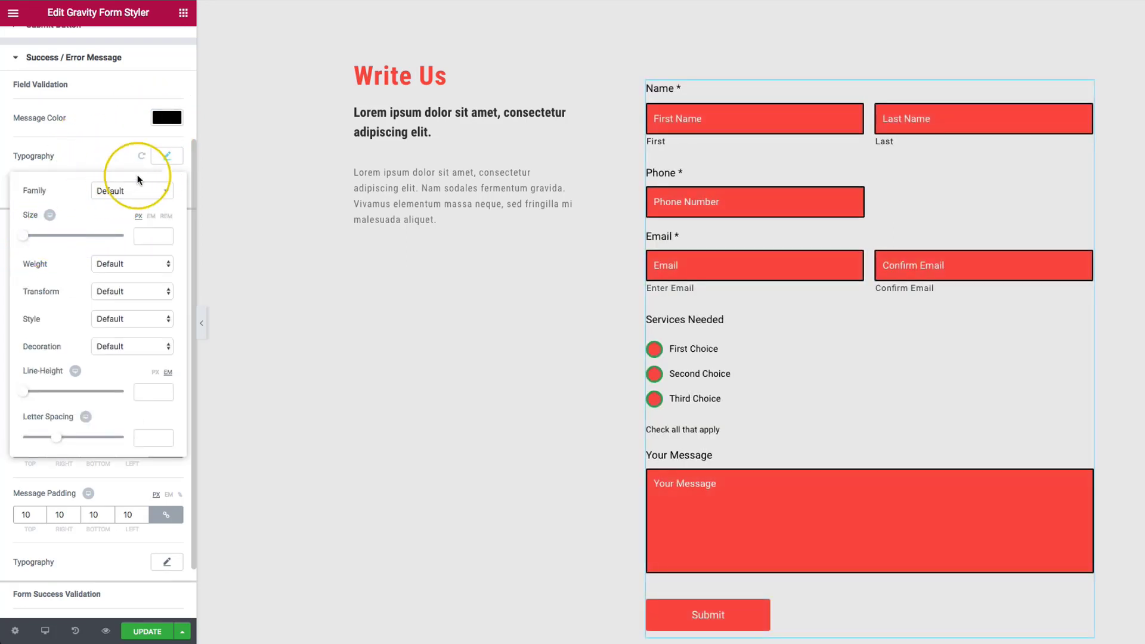
click(177, 157)
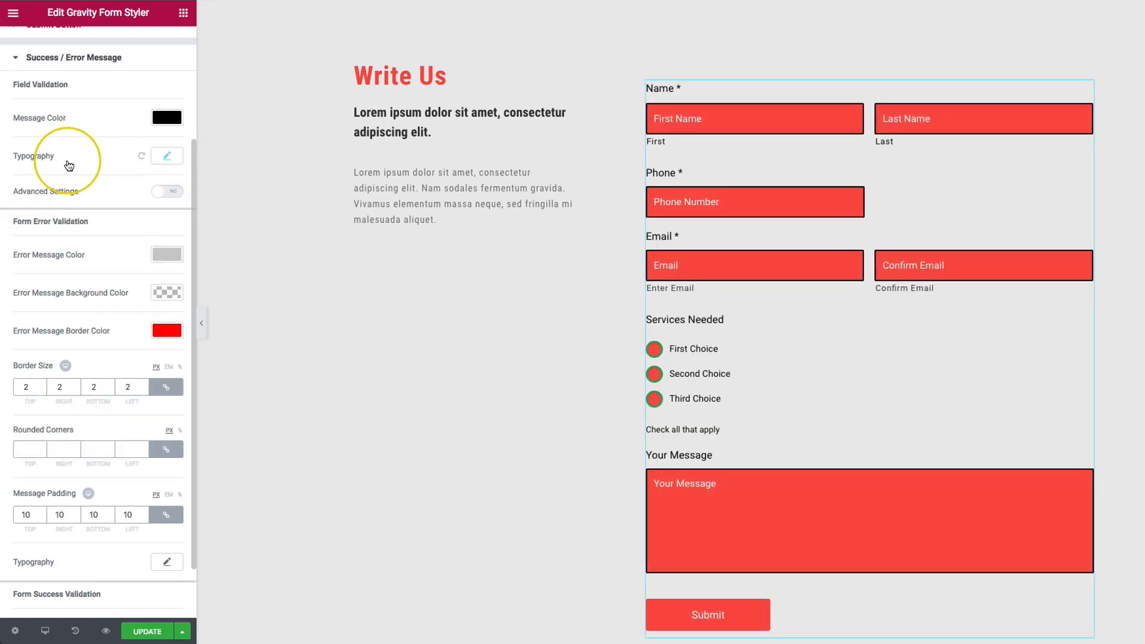
click(164, 191)
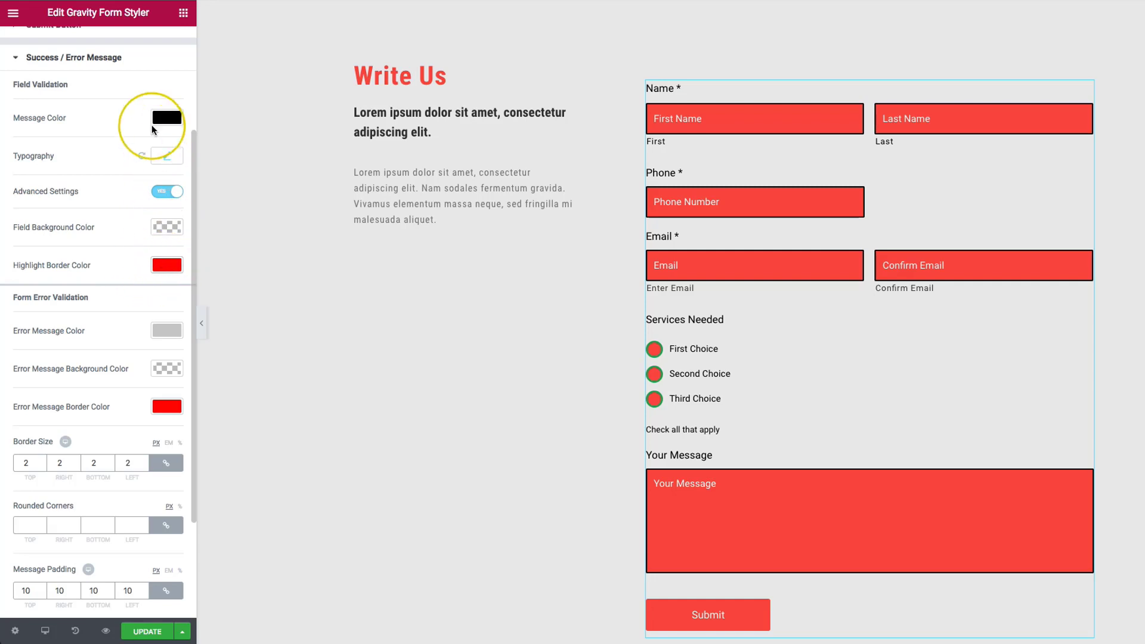
scroll(158, 118, down, 3)
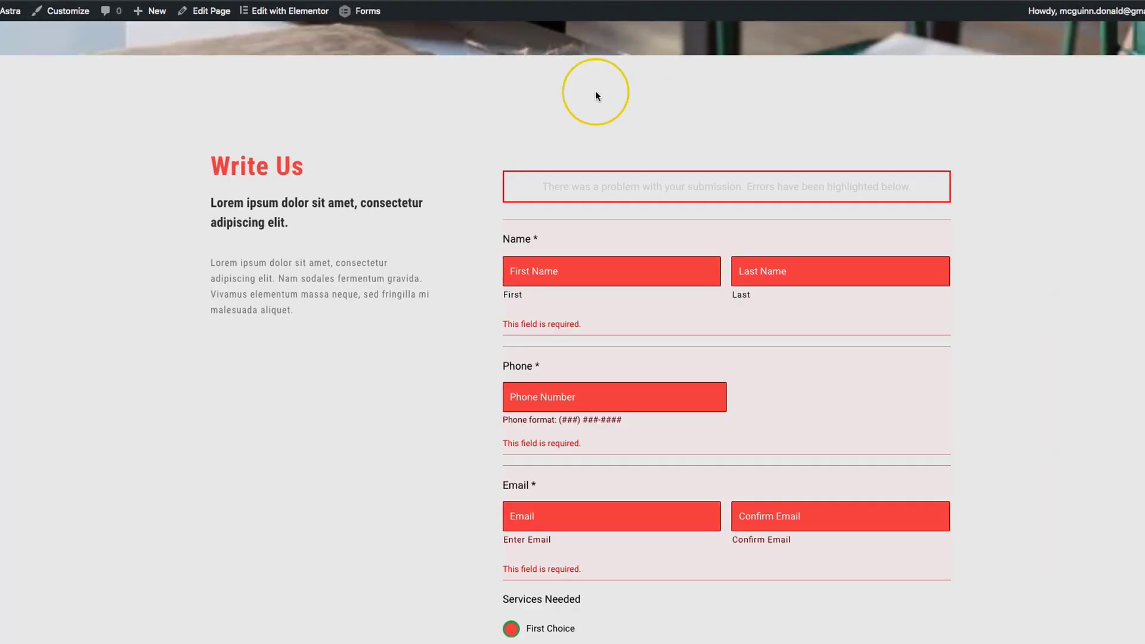
- Examine the error message text in the page preview and check the Error Message Background Color option in the editor
drag(542, 185, 585, 193)
click(645, 178)
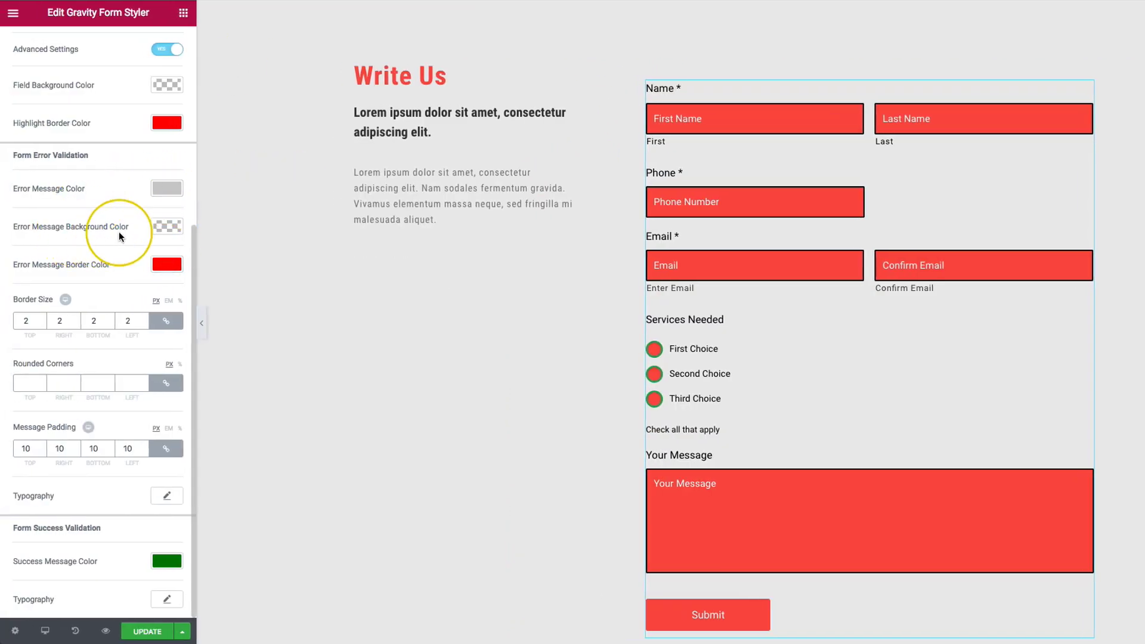
click(166, 227)
click(167, 227)
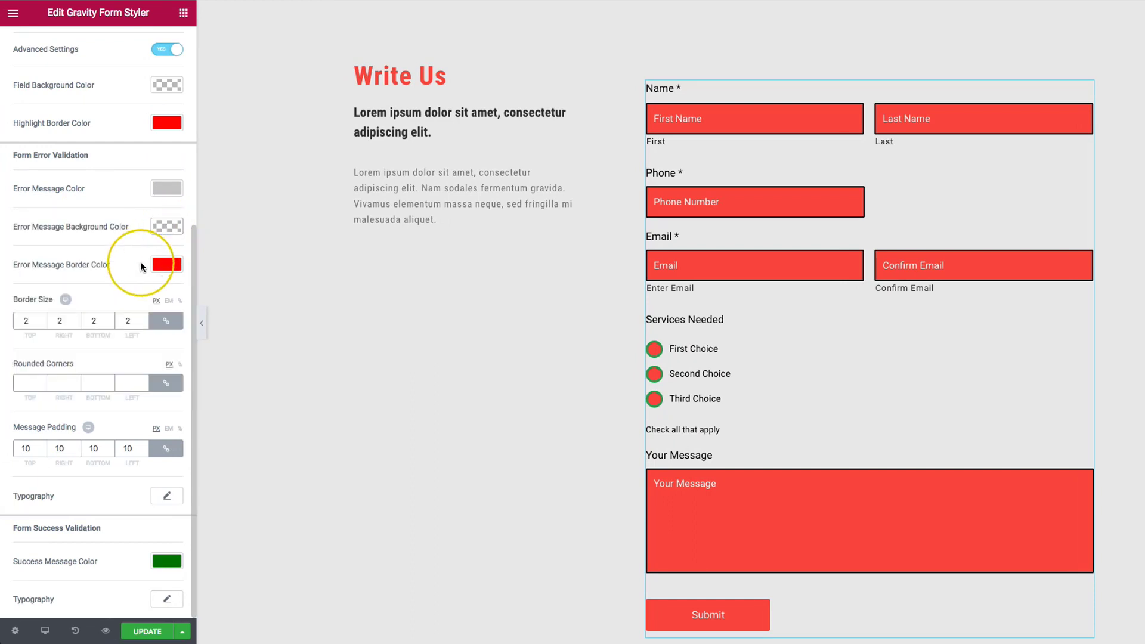
- Set the form's error message border color to the black palette swatch
click(166, 265)
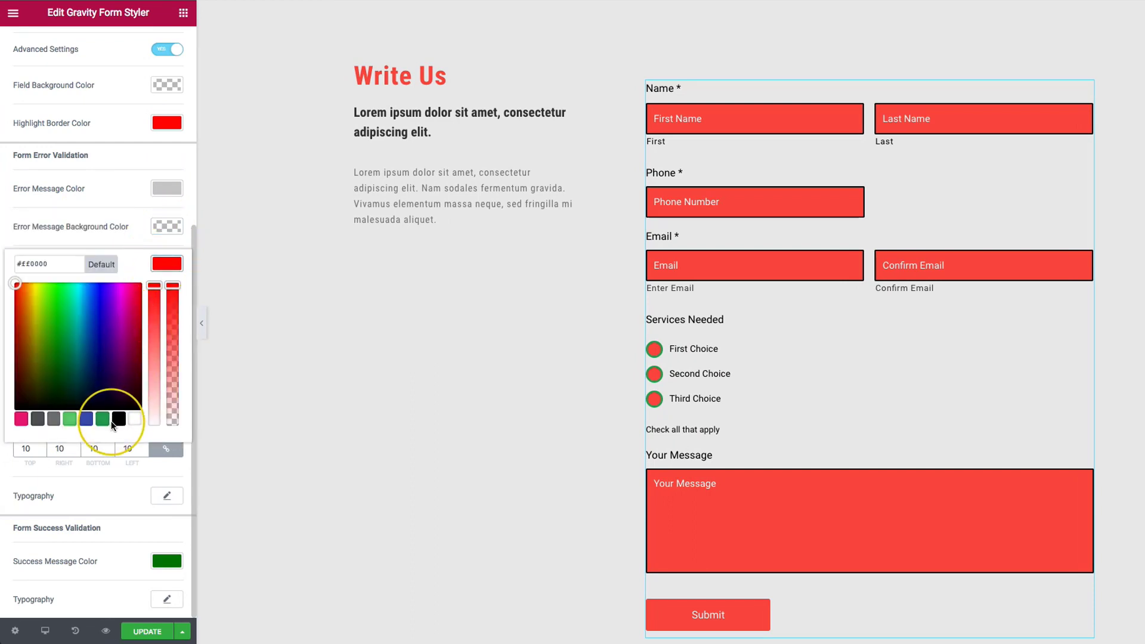
click(118, 418)
click(163, 267)
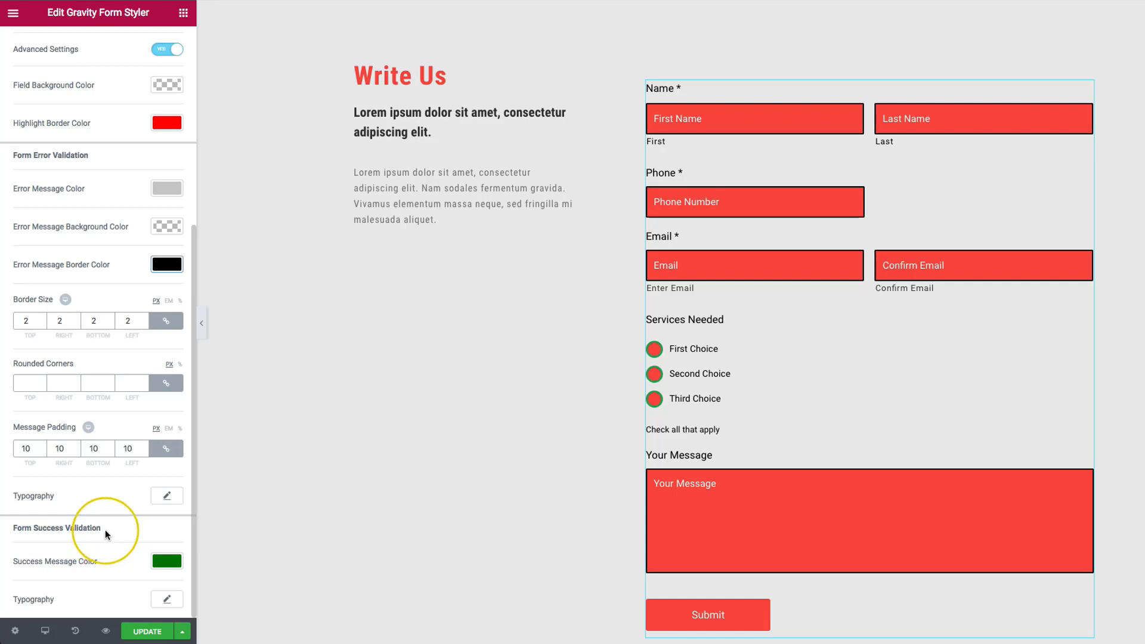
- Look at the success message's color and typography options under Form Success Validation
click(166, 564)
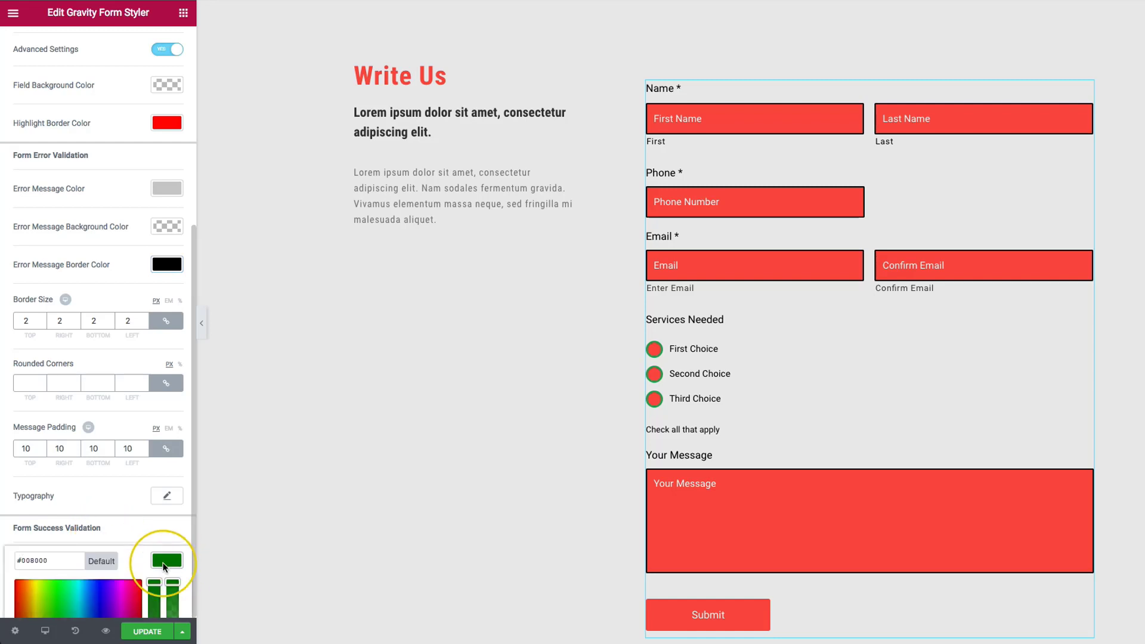
click(170, 564)
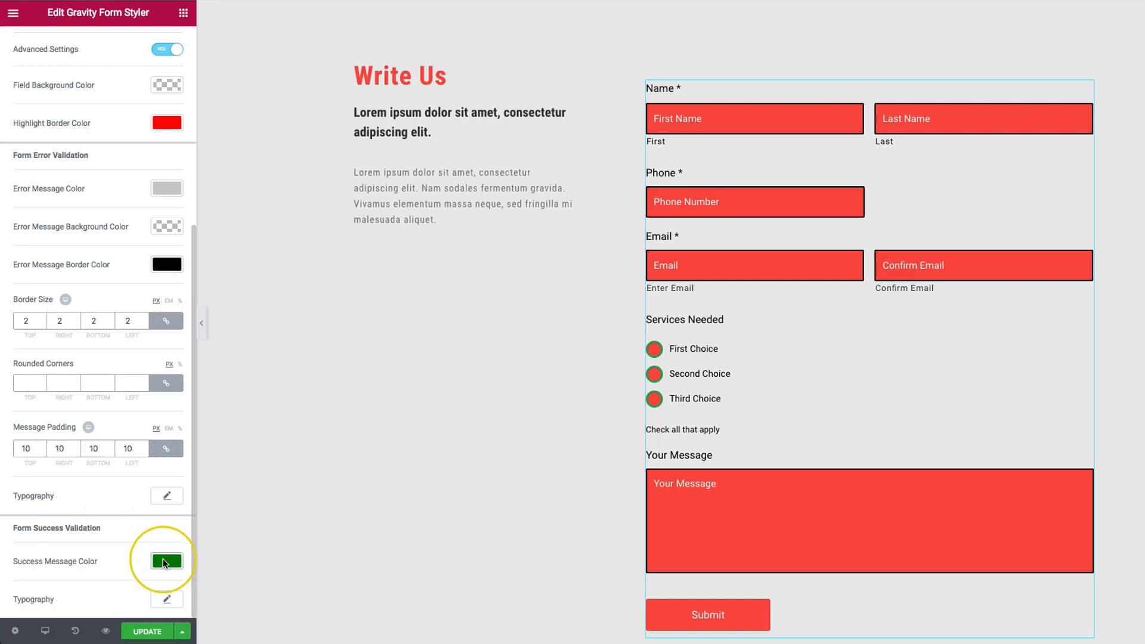
click(158, 597)
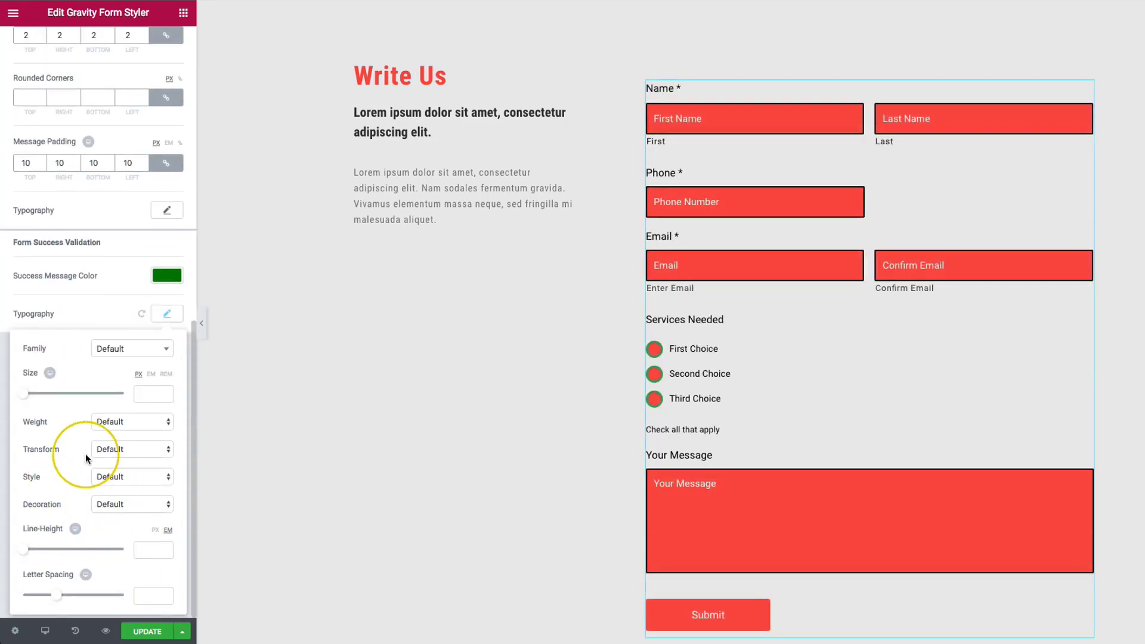
click(167, 313)
- Try a 95 px gap between two fields and set both Between Two Fields and Label Bottom Spacing to 0 px
scroll(95, 308, up, 10)
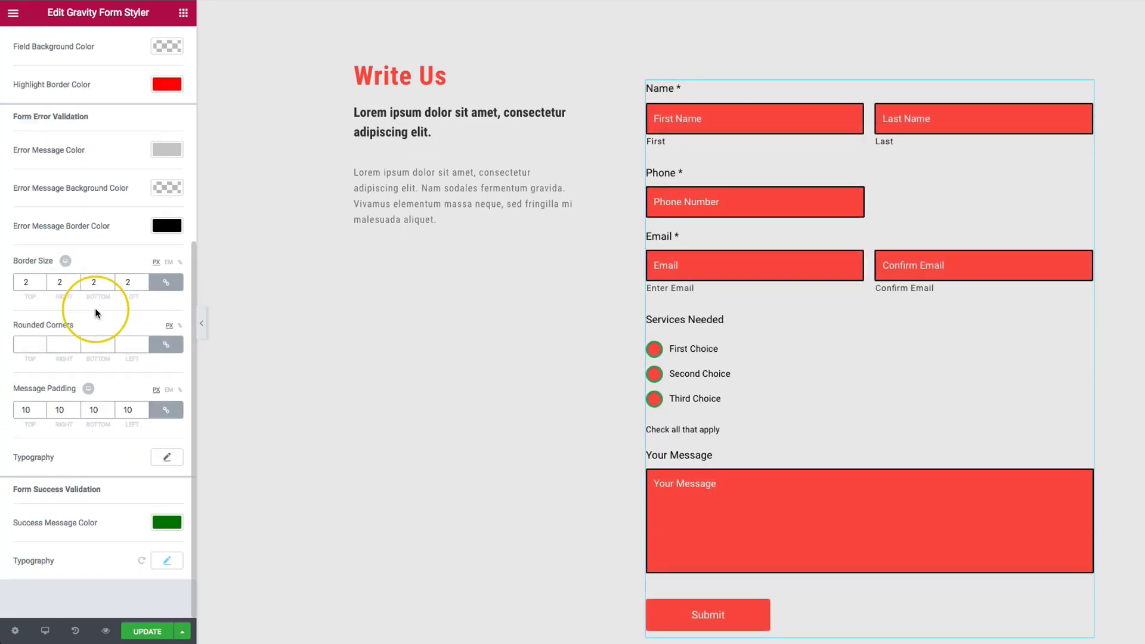
click(98, 44)
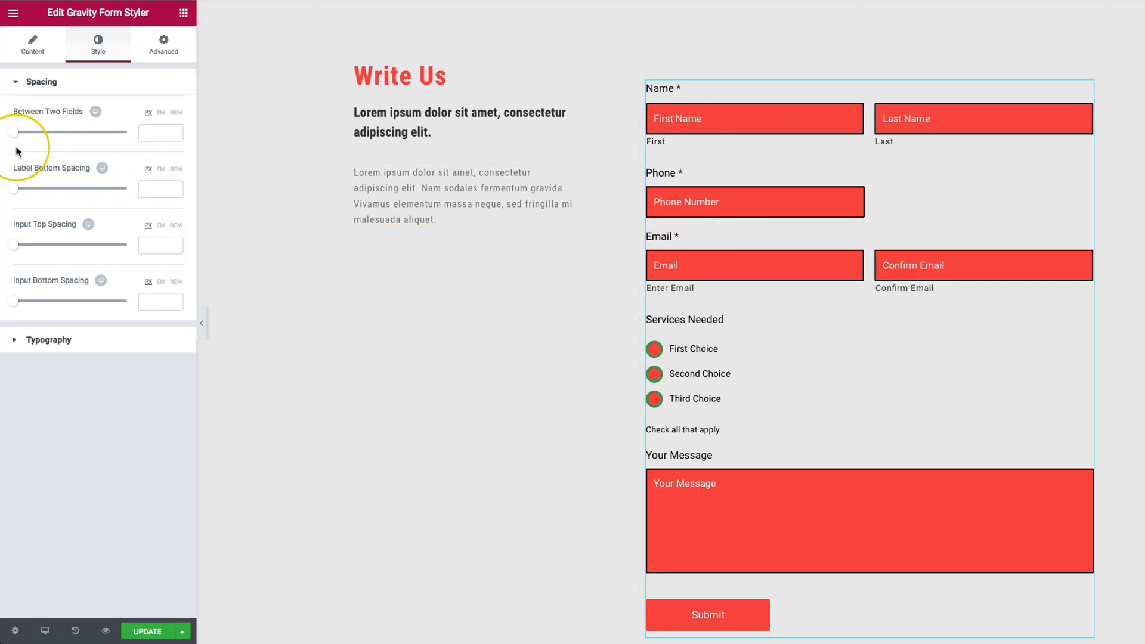
drag(14, 137, 68, 139)
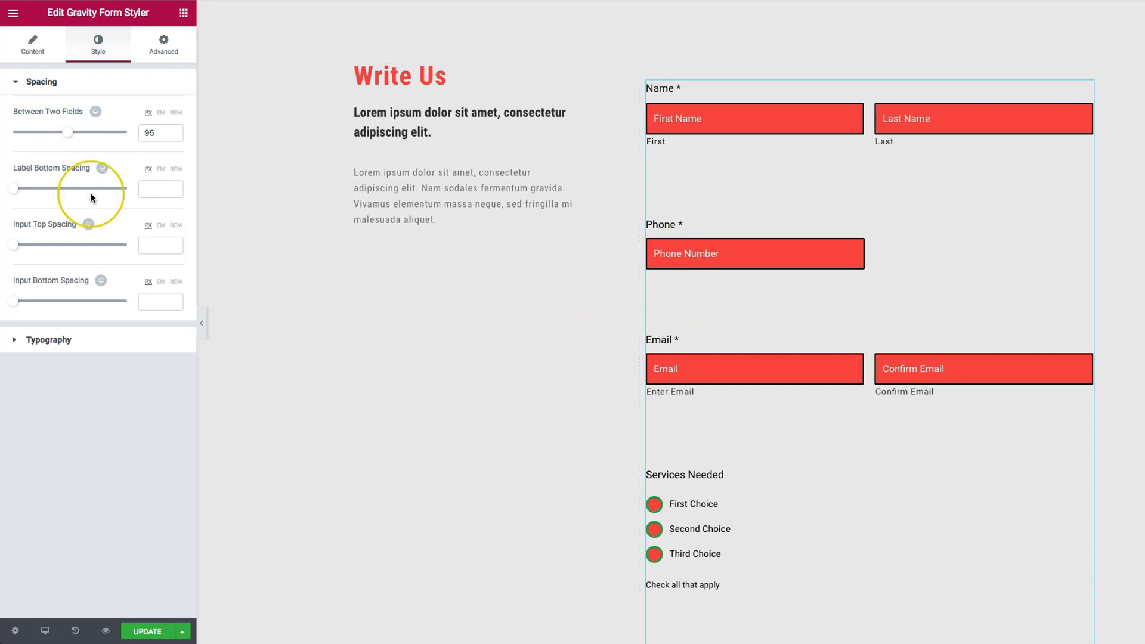
drag(67, 138, 2, 203)
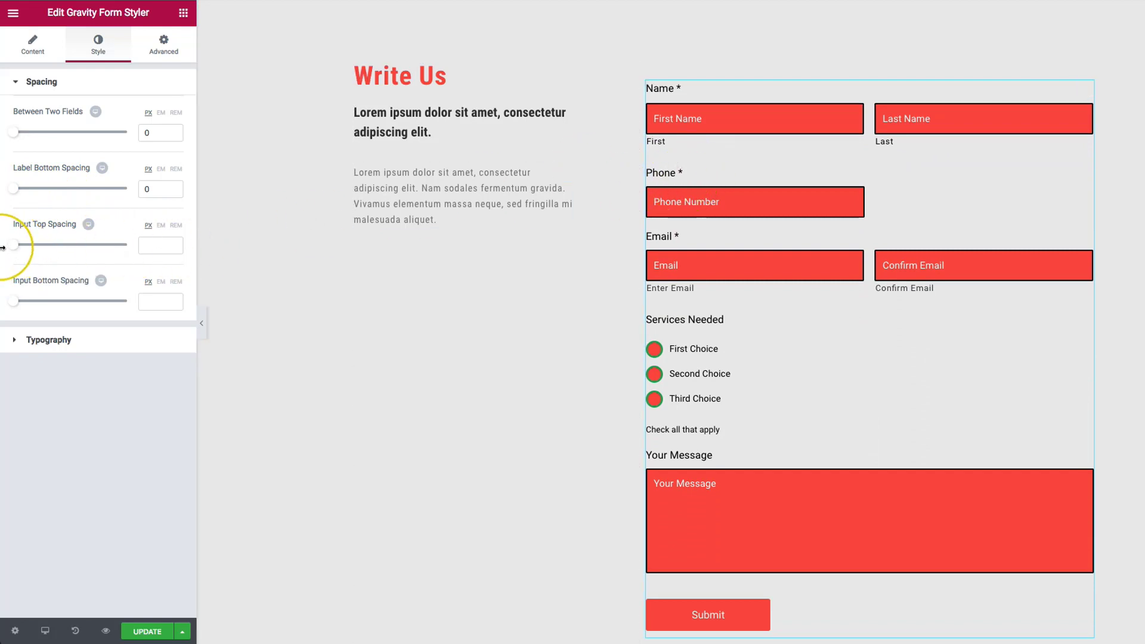
- Try 45 px Input Top Spacing and 55 px Input Bottom Spacing, finishing with both values at 0 px
drag(14, 251, 40, 252)
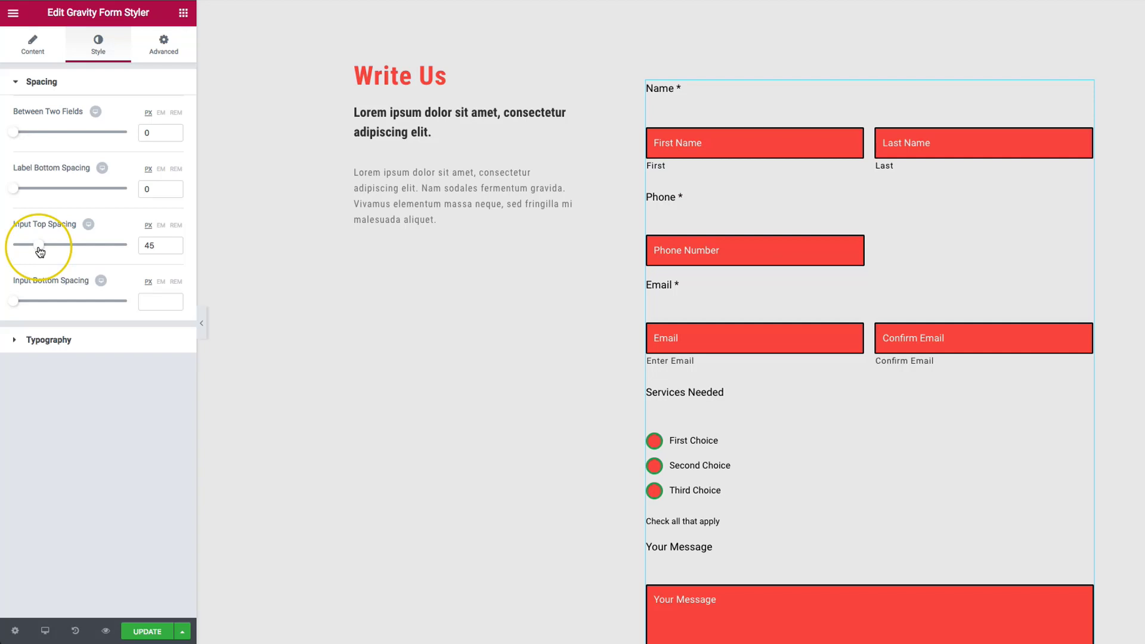
mouse_move(39, 251)
mouse_down()
mouse_move(55, 252)
mouse_move(20, 256)
mouse_up()
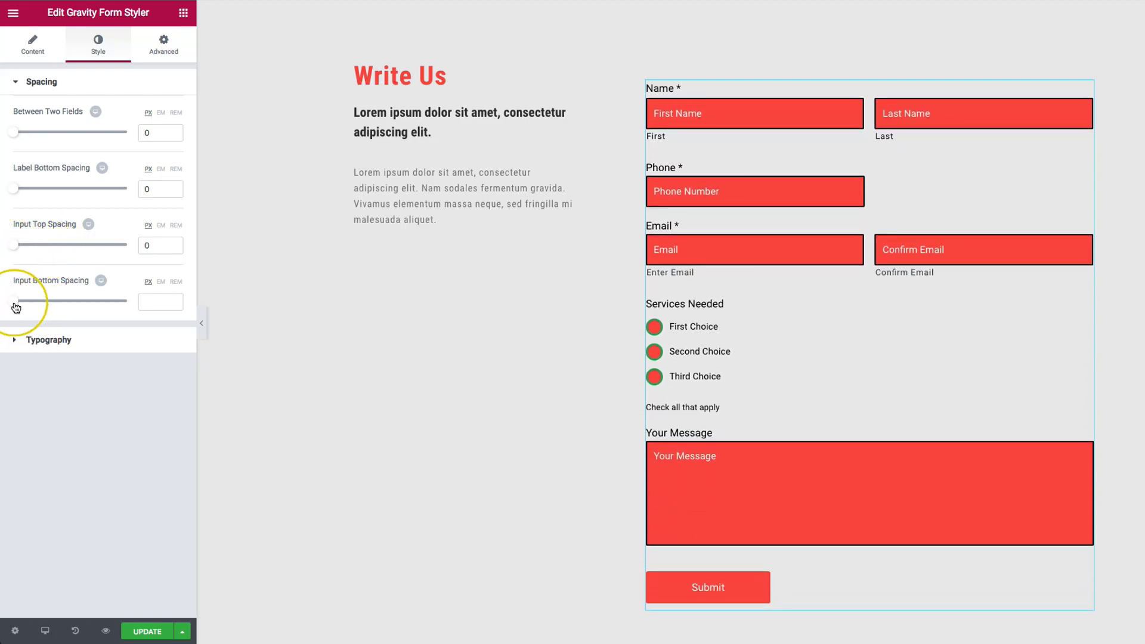
drag(19, 307, 45, 306)
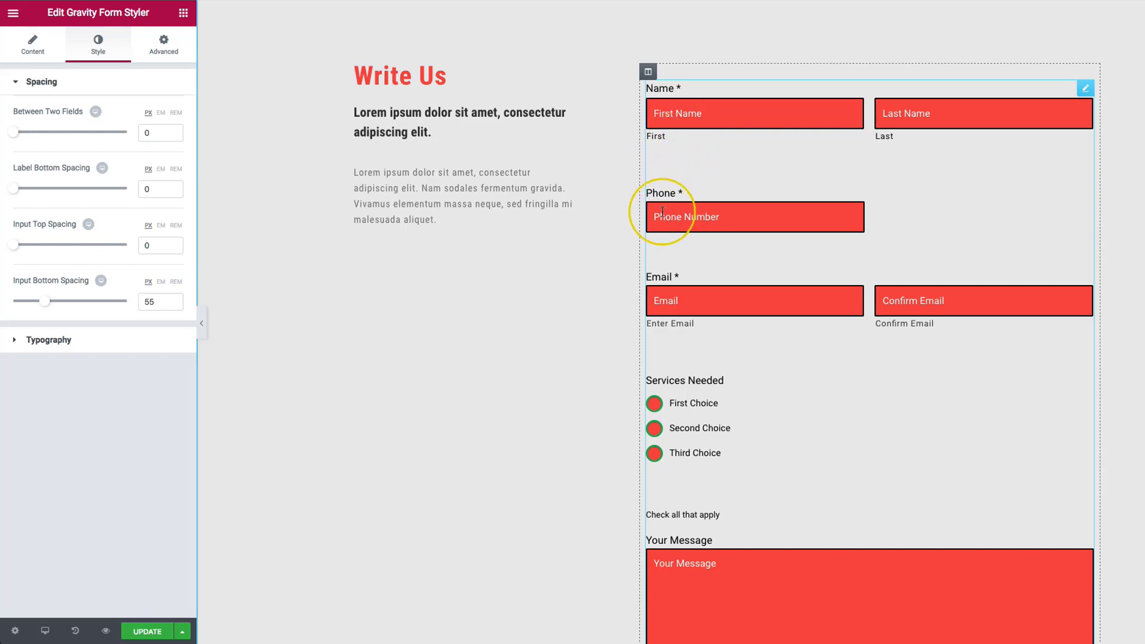
drag(46, 301, 6, 303)
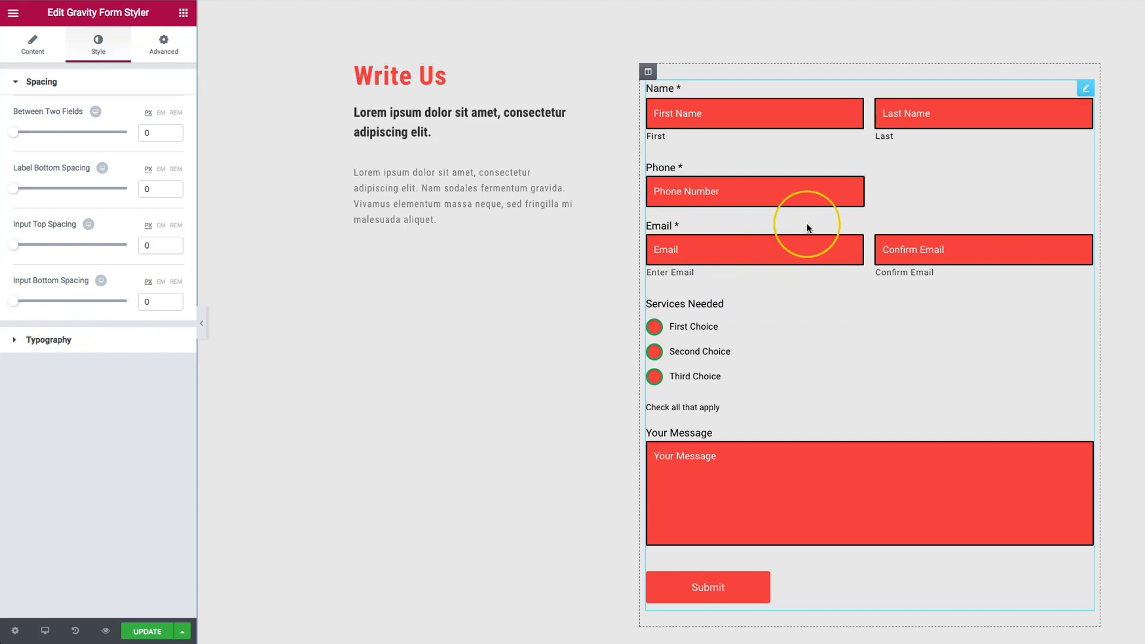
- Set the form fields' label typography size to 15 px and look at the font family choices, keeping Default
click(48, 339)
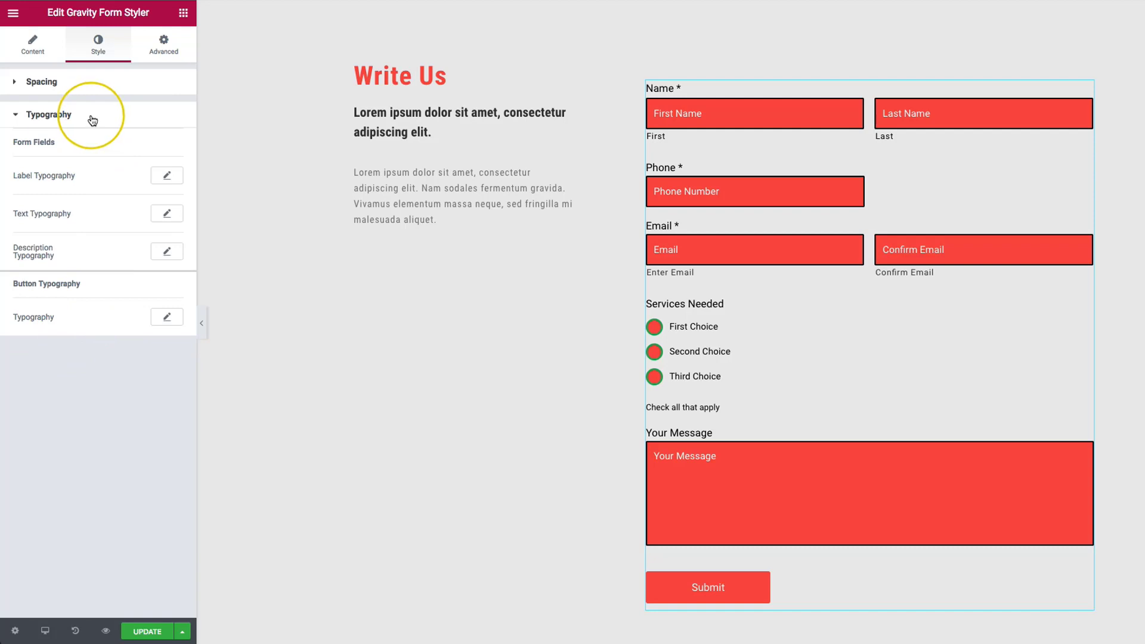
click(168, 176)
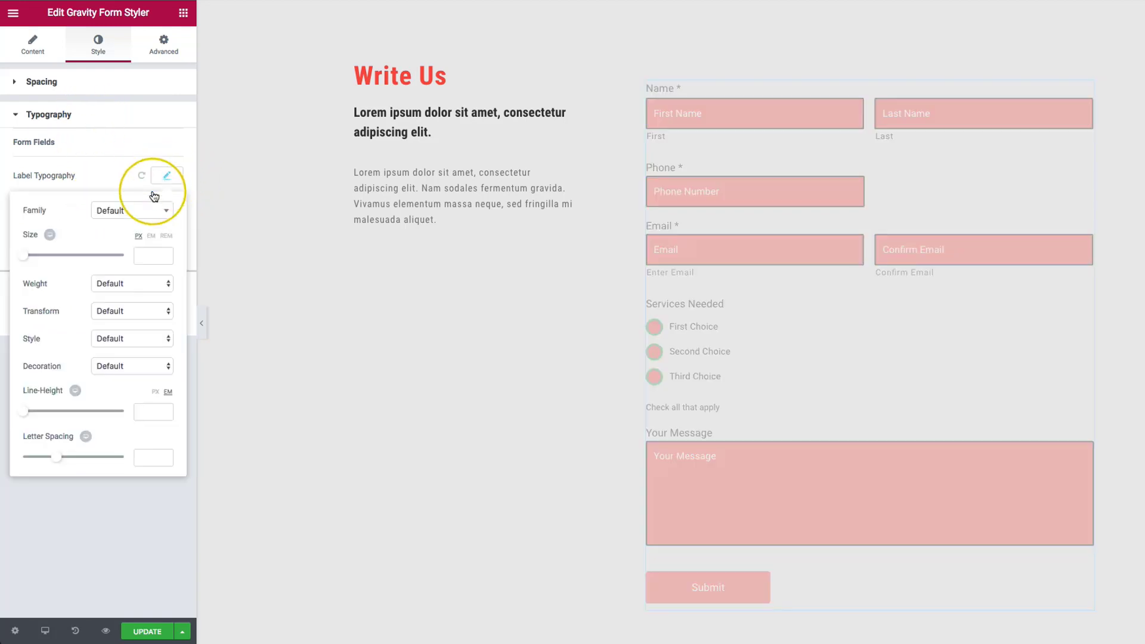
click(28, 255)
drag(29, 262, 33, 263)
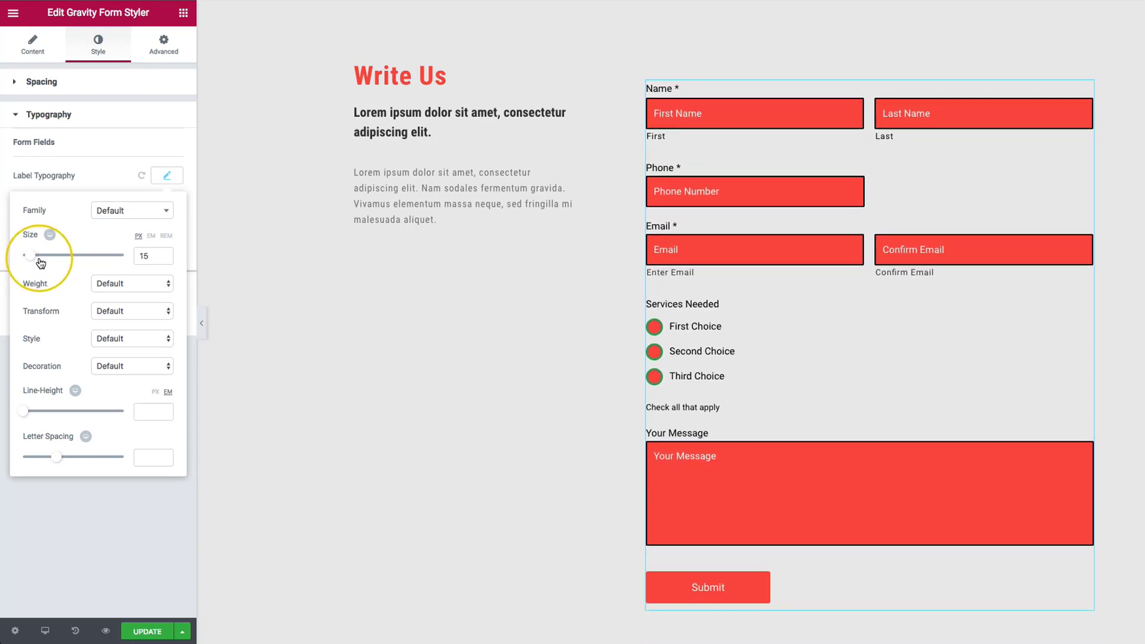
click(106, 211)
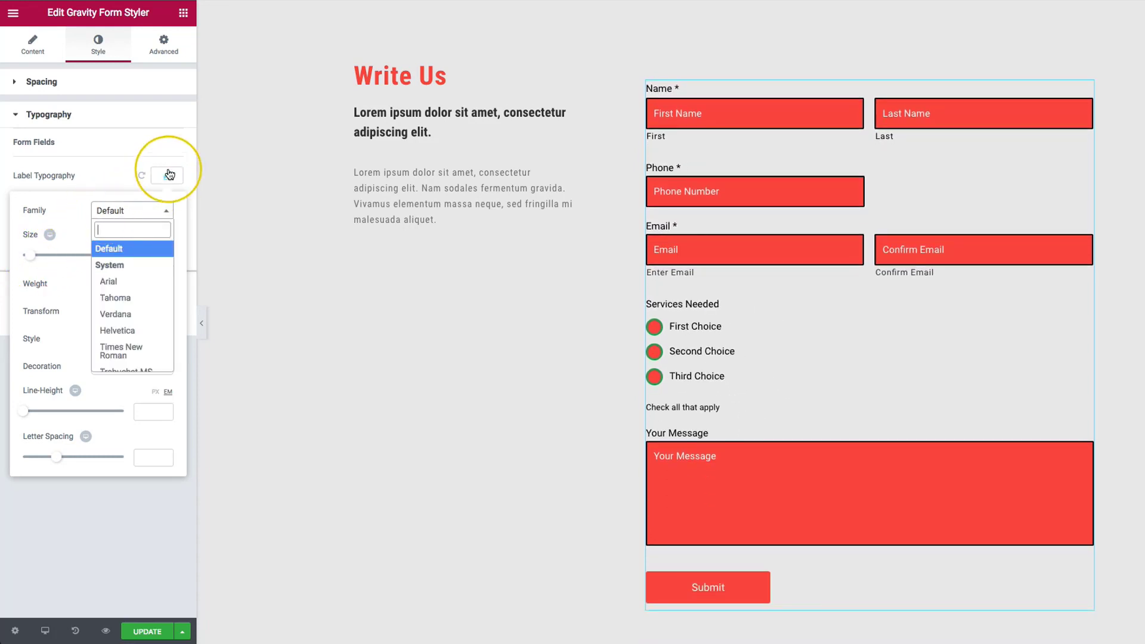
click(55, 255)
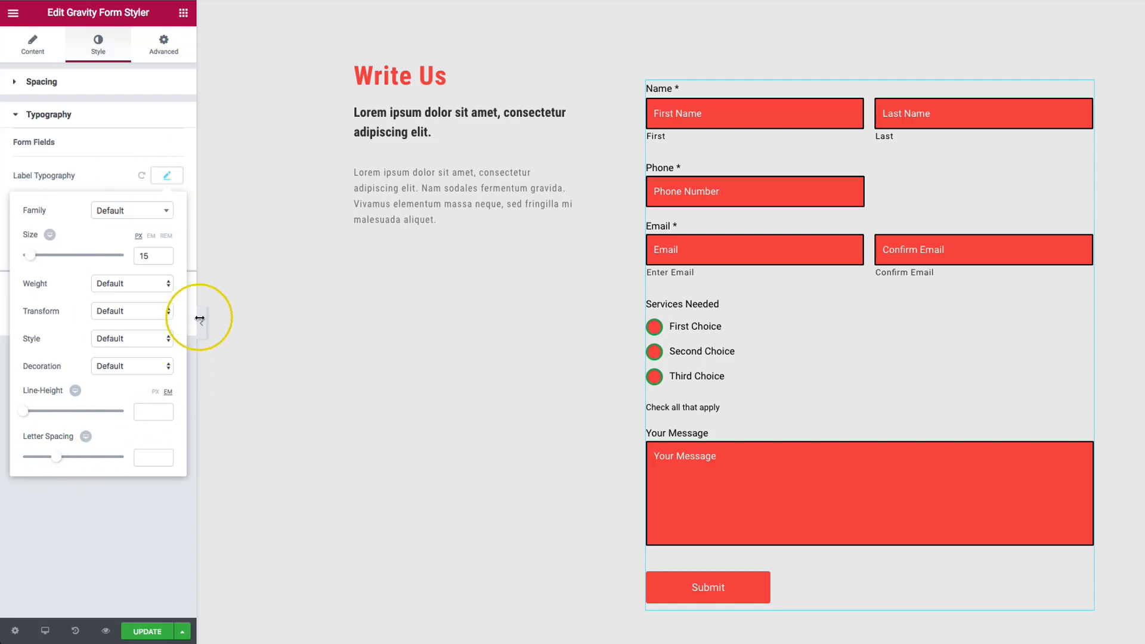
click(167, 176)
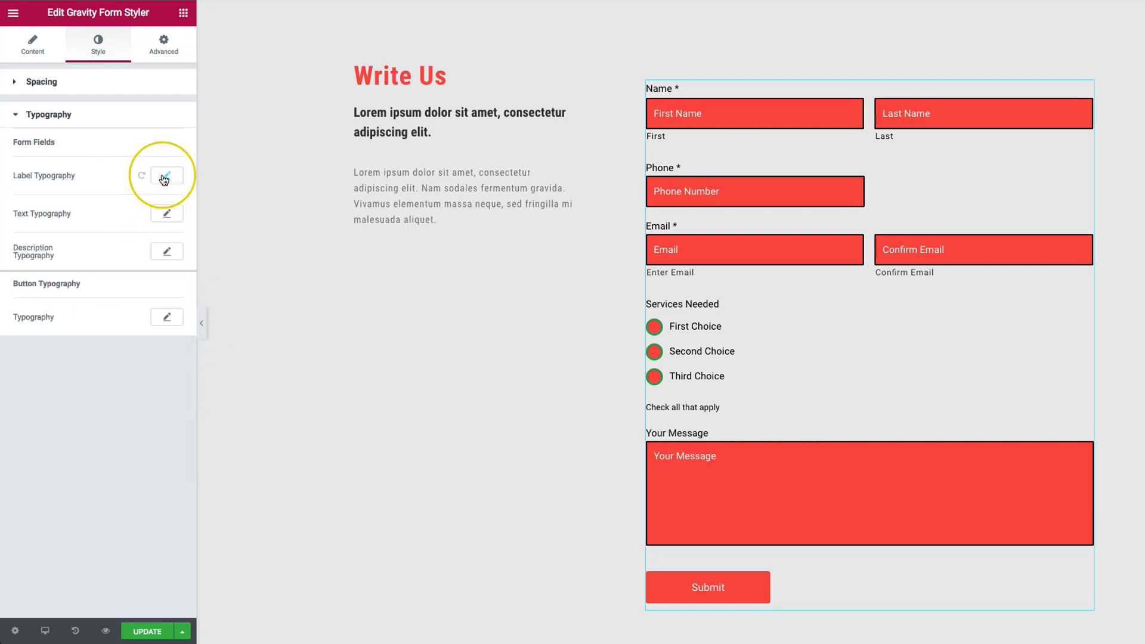
- Set the form fields' text typography size to 15 px
click(167, 213)
drag(18, 301, 29, 296)
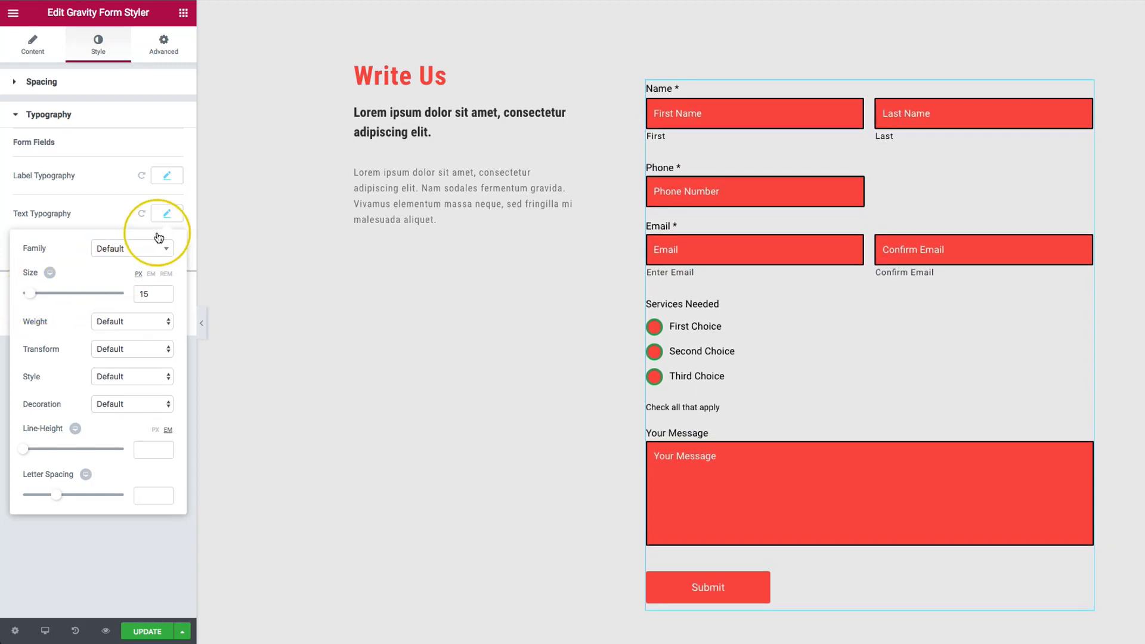
click(167, 218)
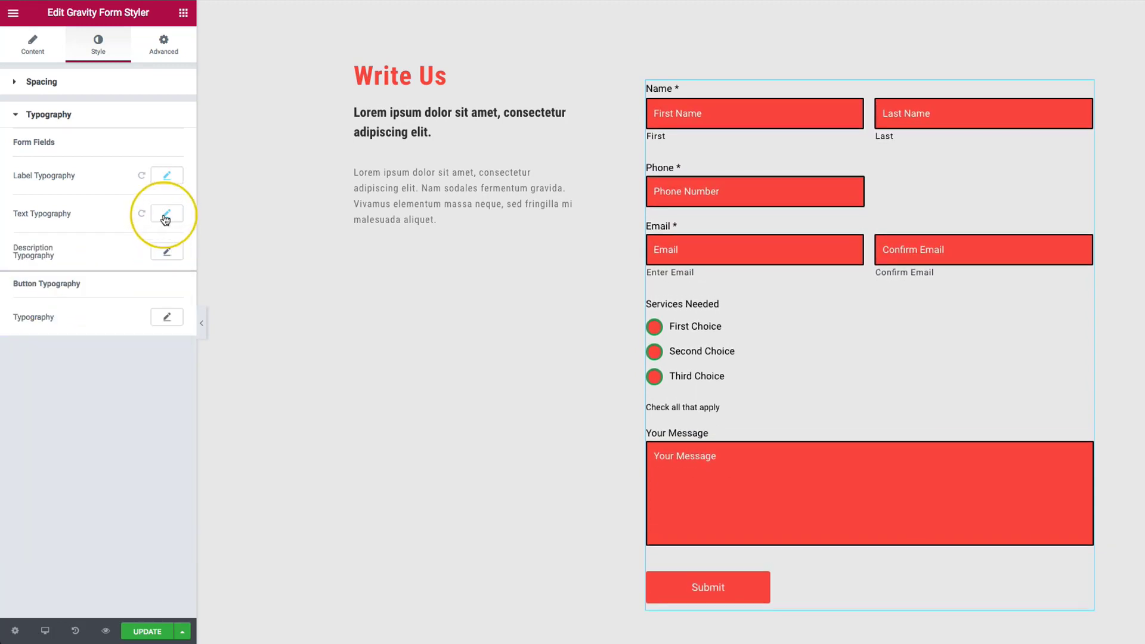
- Slightly enlarge the font size of the form fields' description typography
click(160, 251)
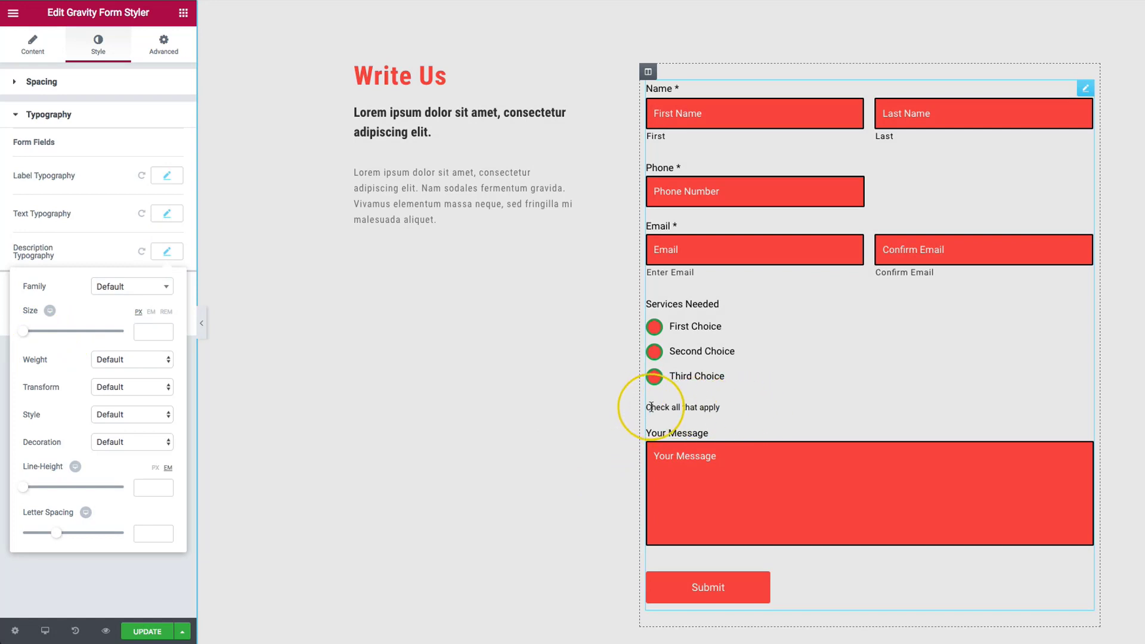
mouse_move(24, 331)
mouse_down()
mouse_move(37, 336)
mouse_move(29, 331)
mouse_up()
click(166, 252)
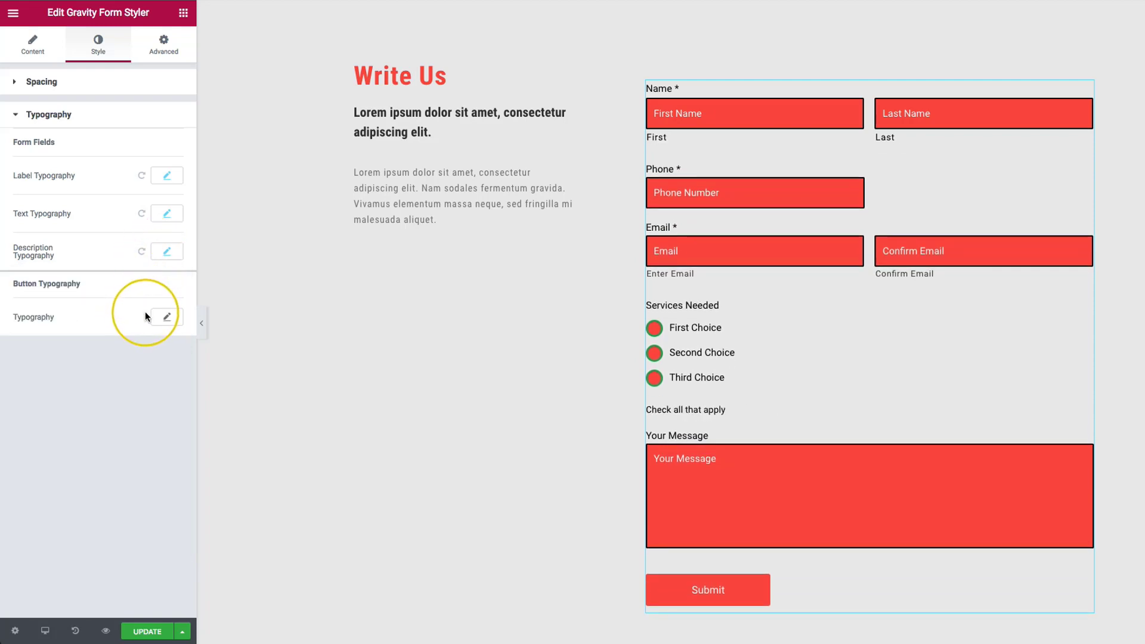
- Set the submit button's typography size to 19 px and return to the widget's general content settings
click(168, 319)
drag(25, 397, 33, 402)
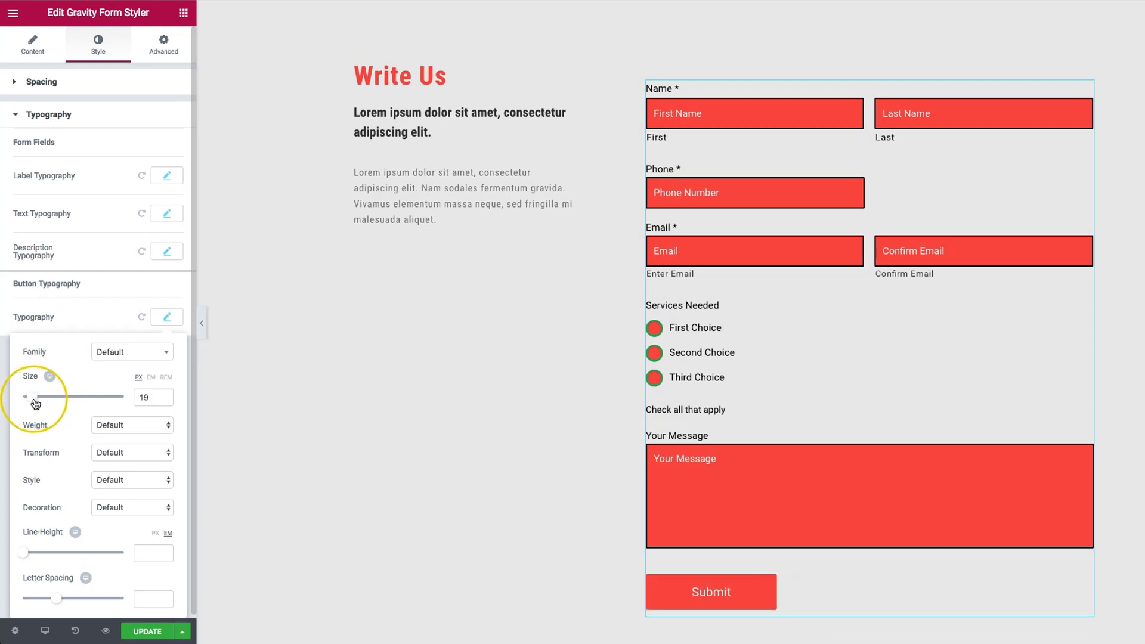
click(168, 321)
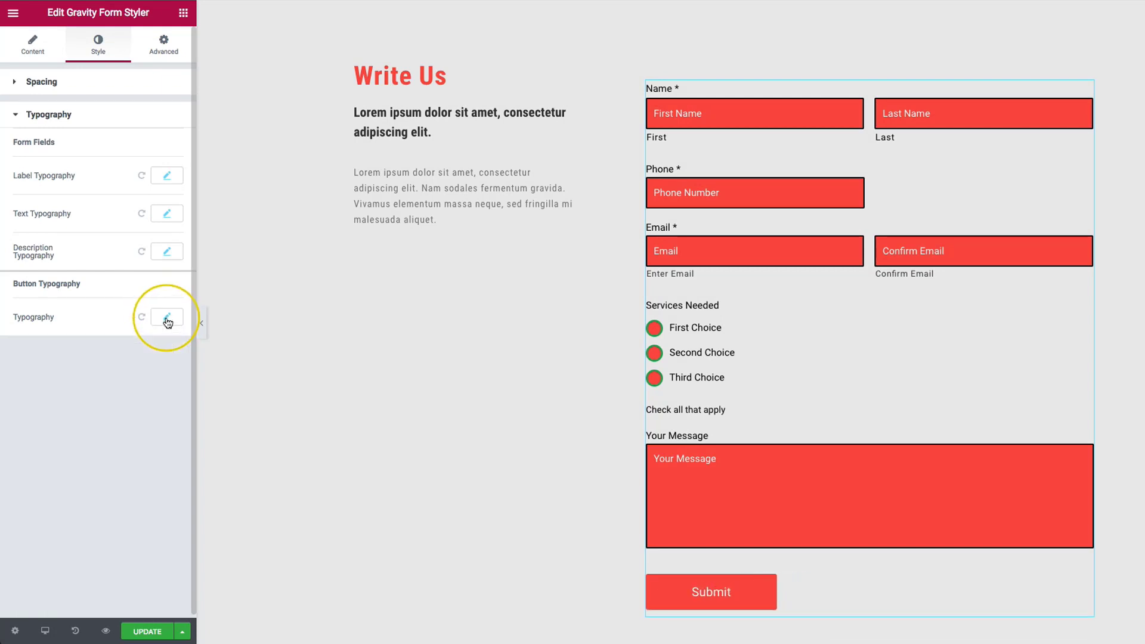
click(35, 46)
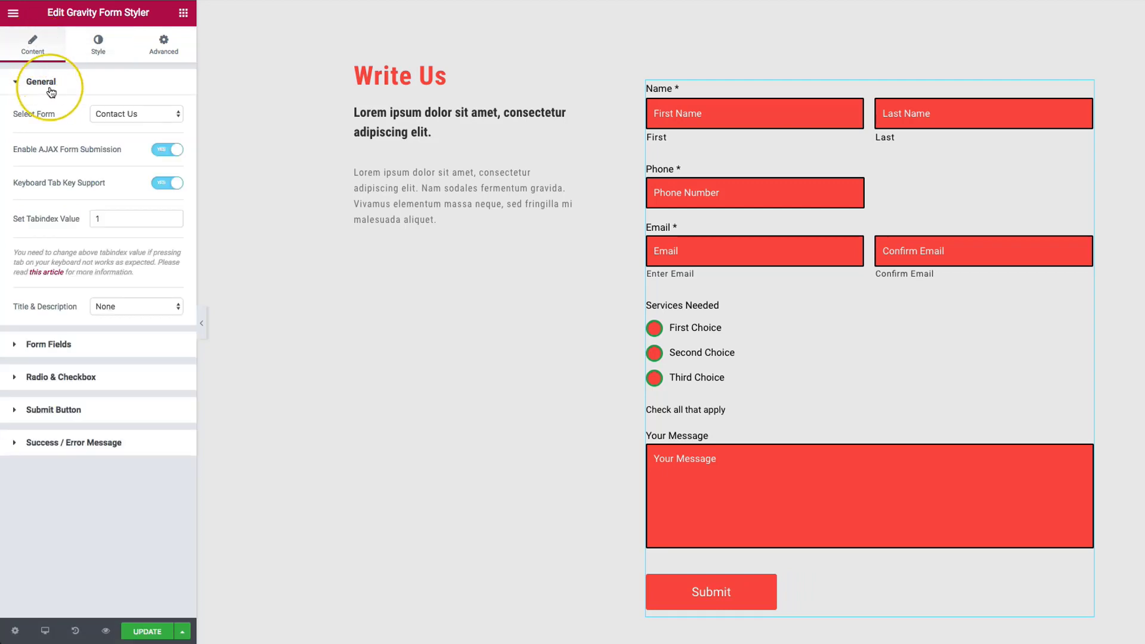